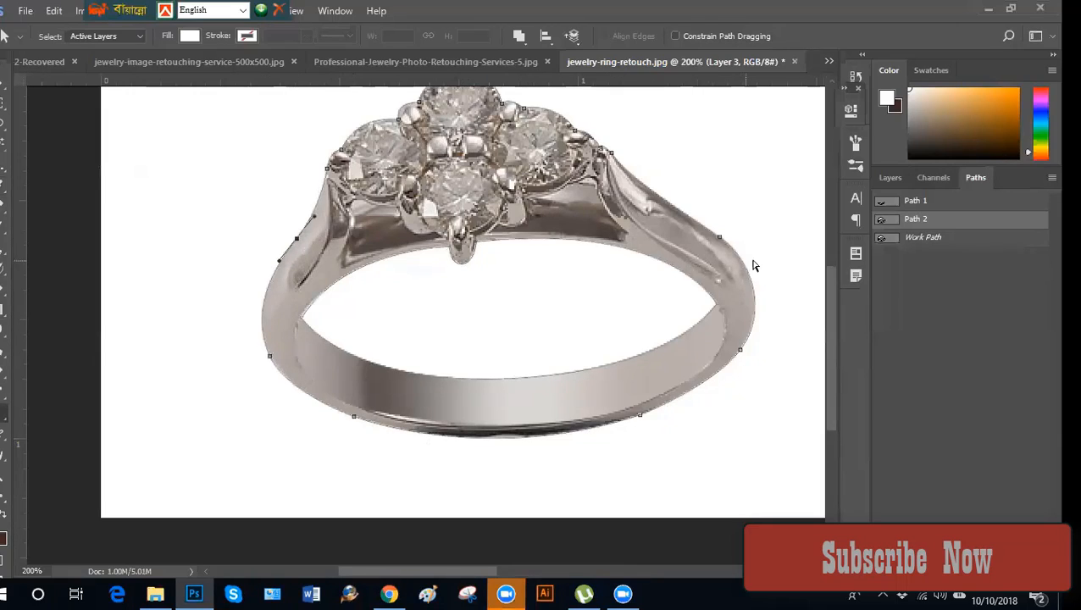
Remove the upper outline and inner contour from Path 2, keeping only the segments along the band's bottom outer edge.
key(ctrl+z)
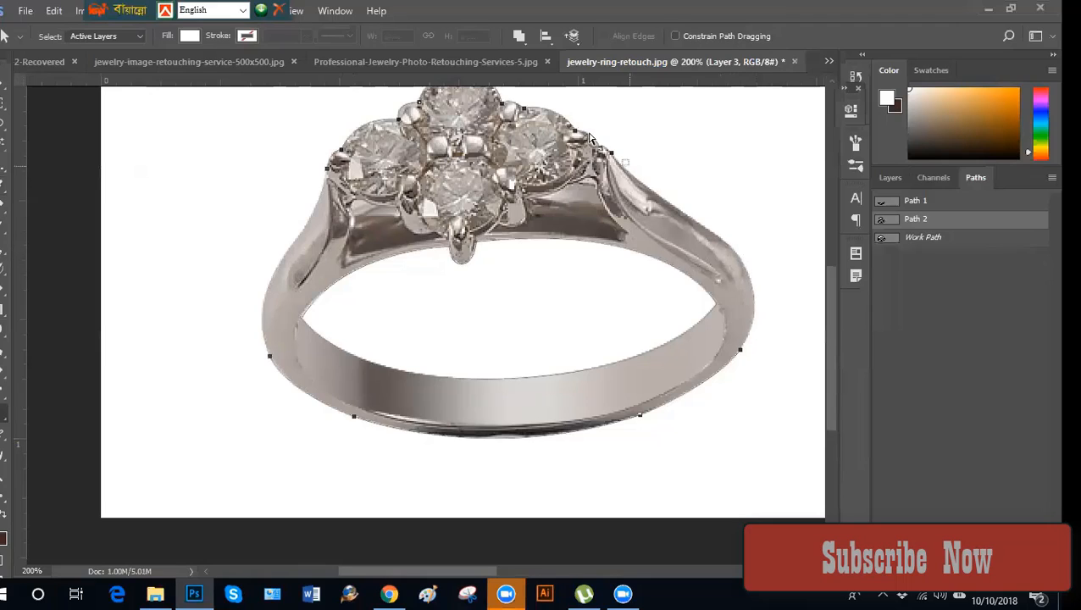
key(ctrl+z)
key(ctrl+z)
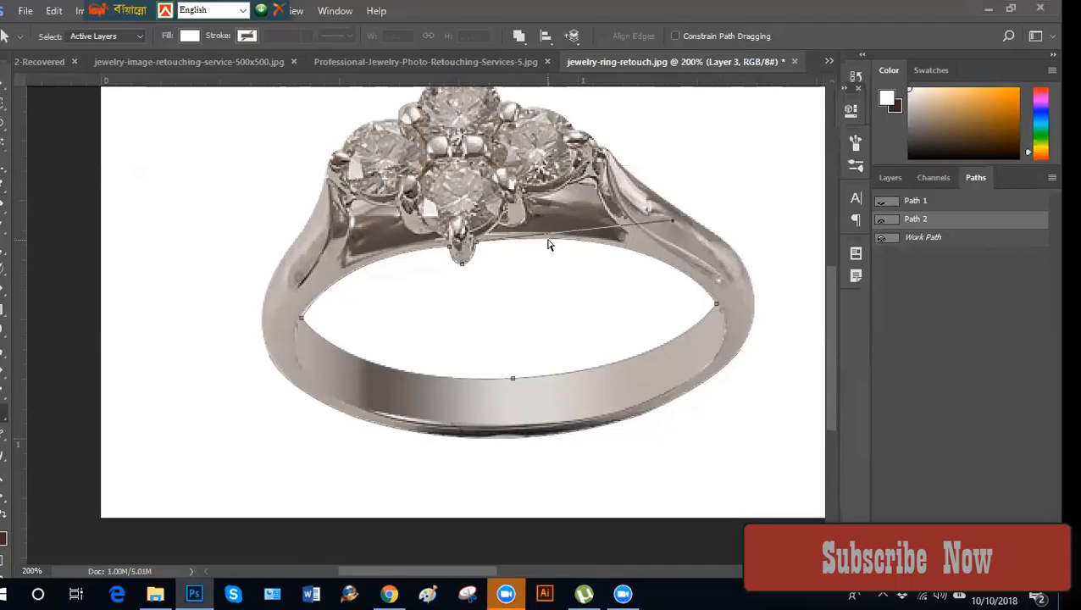
key(ctrl+z)
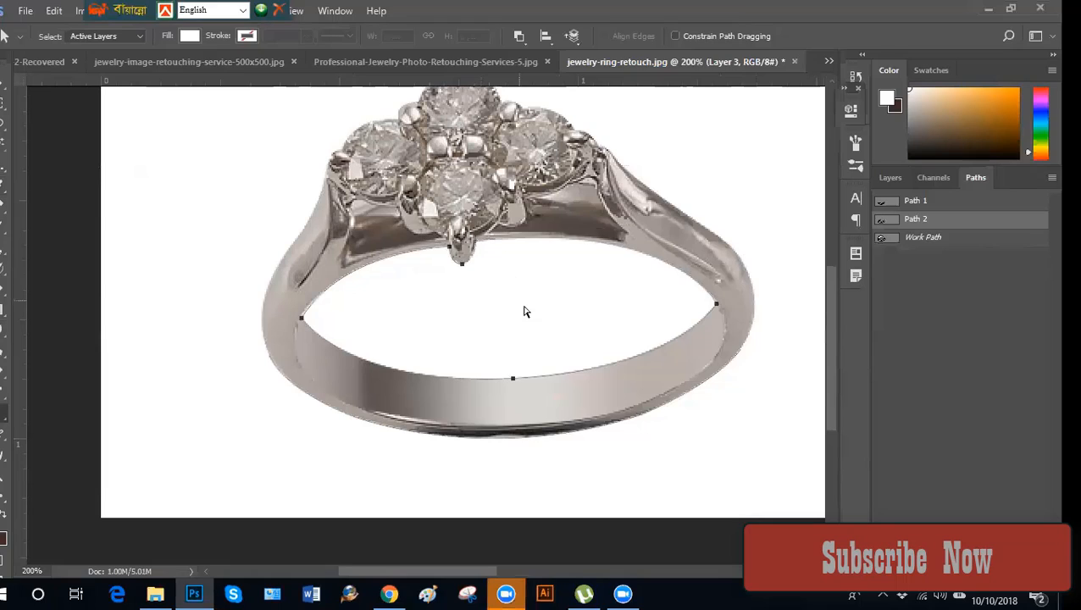
key(ctrl+z)
drag(218, 385, 746, 464)
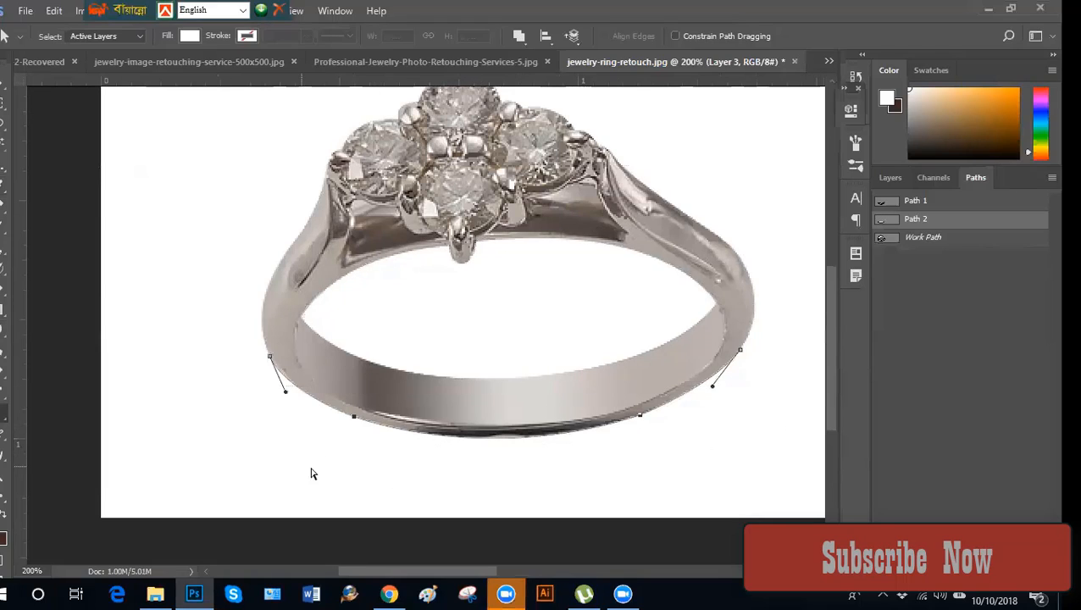
Extend the open path with the Pen tool from its left end along the band's lower inner rim, closing it at the right end.
click(0, 375)
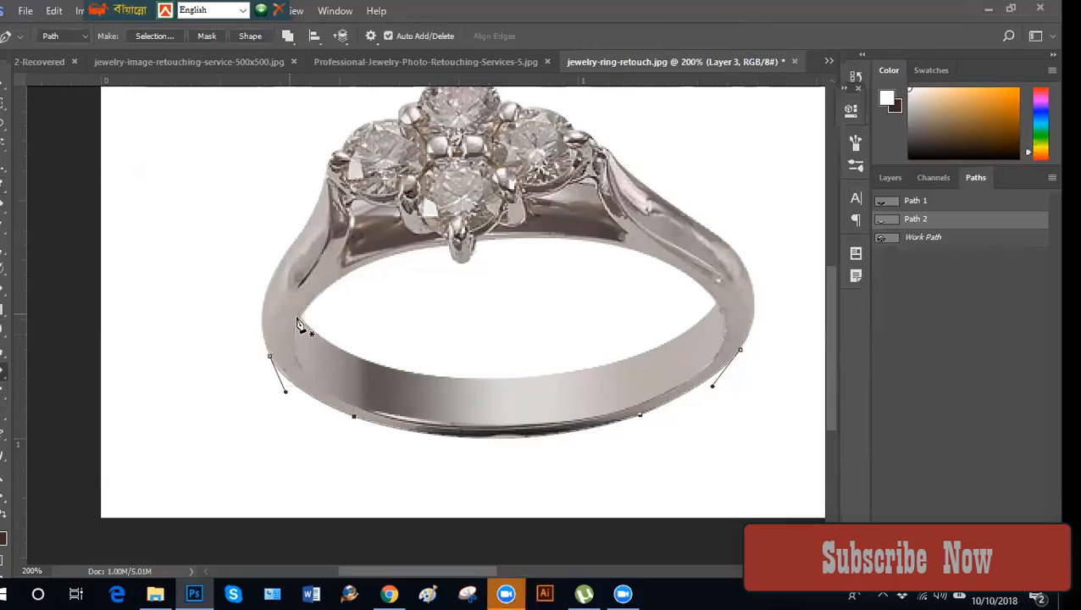
ctrl+click(270, 357)
alt+click(269, 357)
key(ctrl+plus)
drag(359, 449, 379, 377)
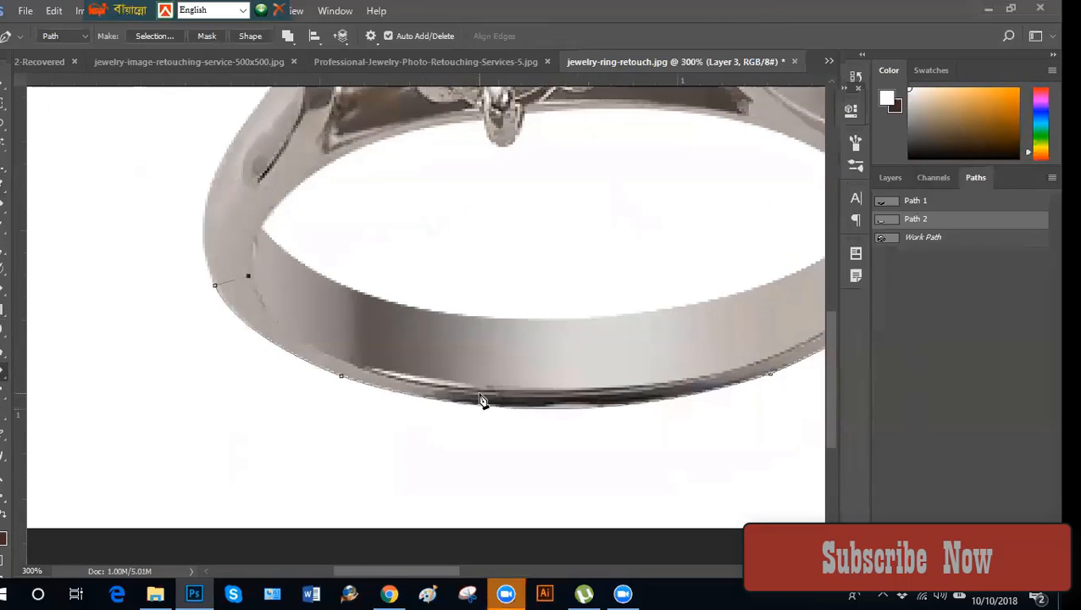
drag(482, 394, 725, 421)
drag(576, 434, 271, 478)
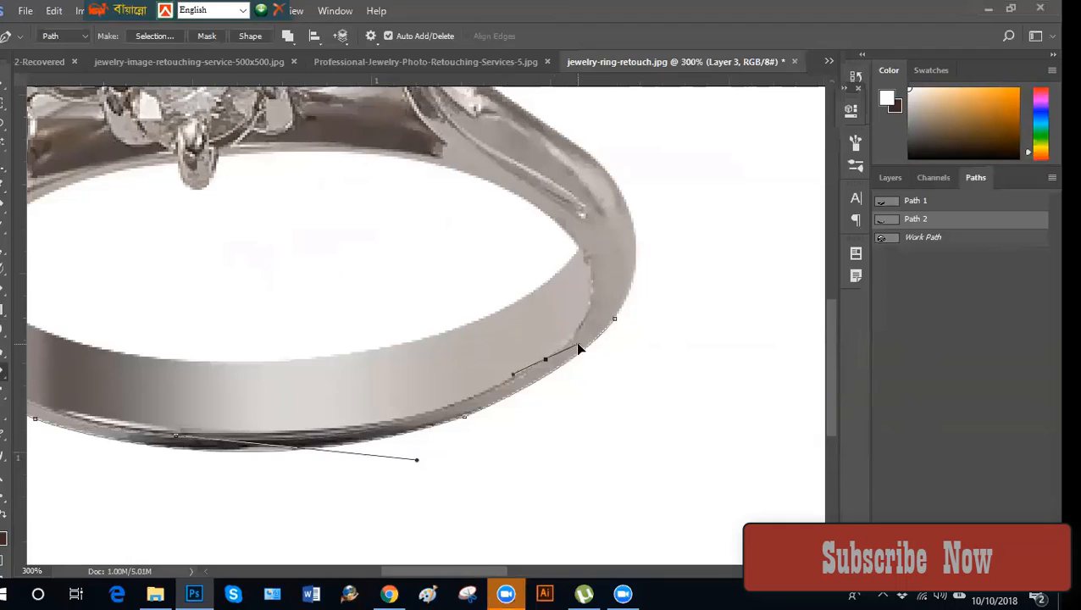
drag(591, 312, 603, 270)
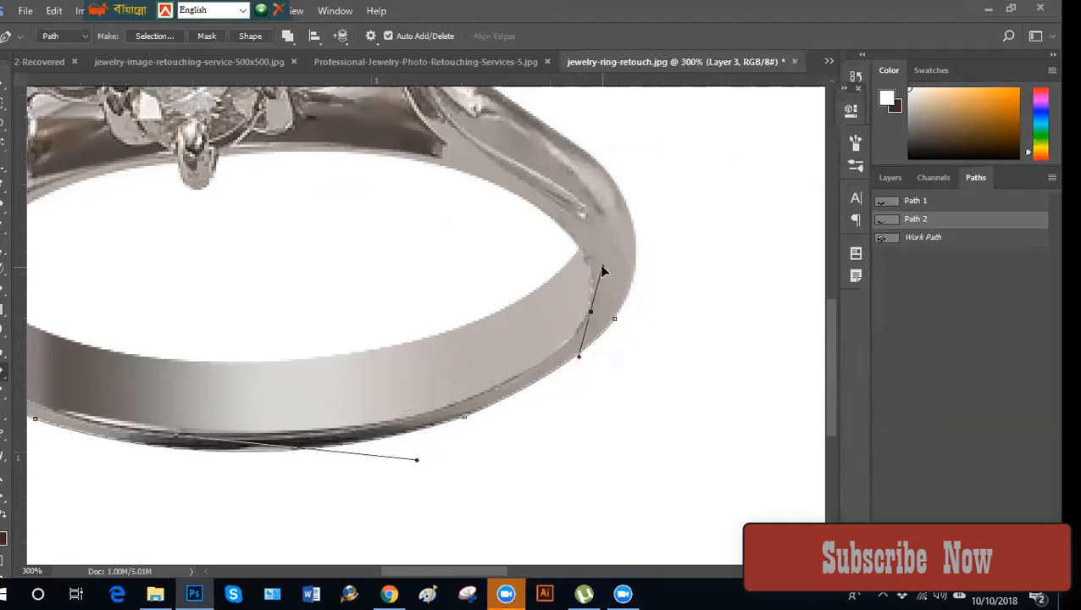
alt+click(593, 315)
click(615, 321)
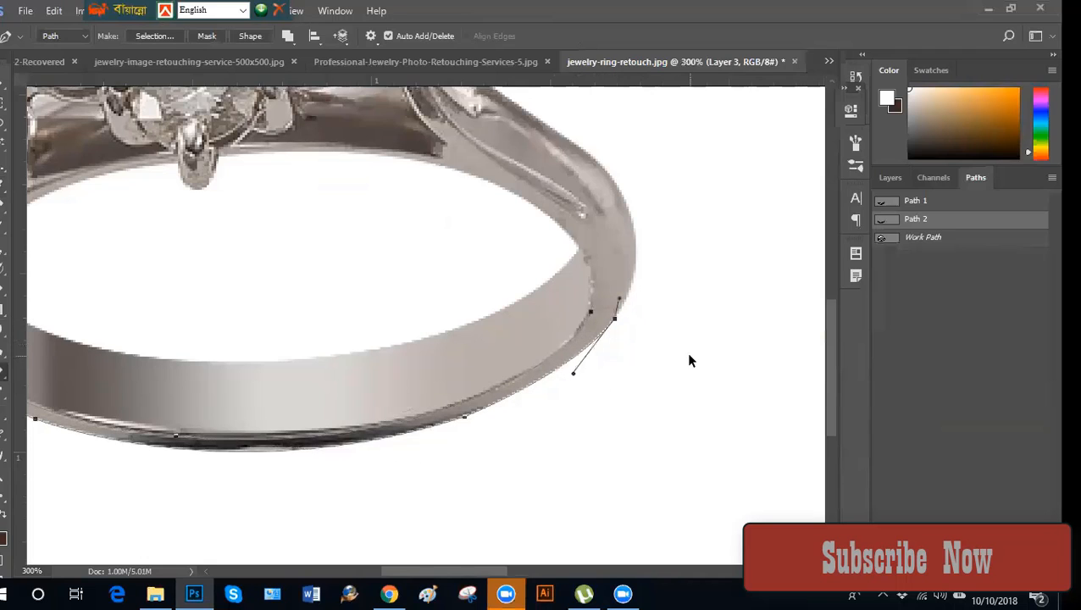
Convert the closed rim path to a selection and add a new layer above Layer 3.
key(ctrl+Return)
key(ctrl+minus)
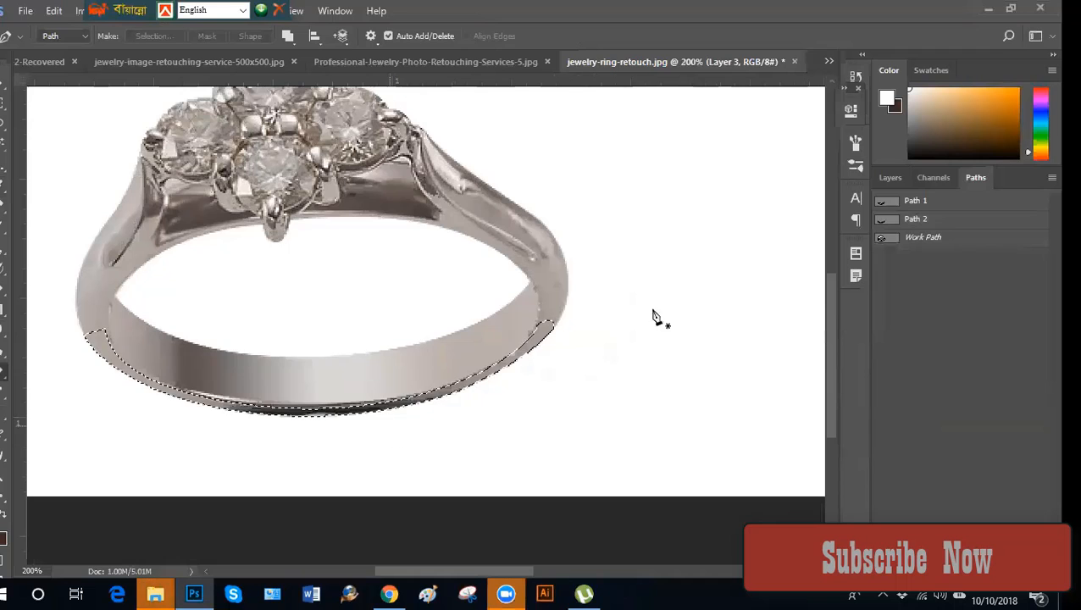
key(ctrl+plus)
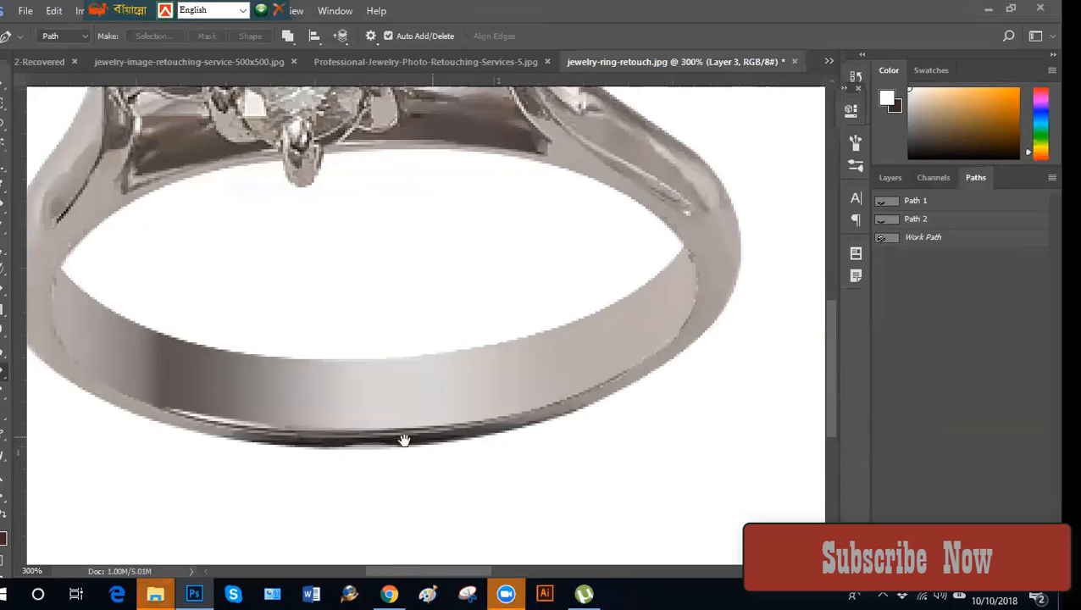
key(ctrl+minus)
click(888, 177)
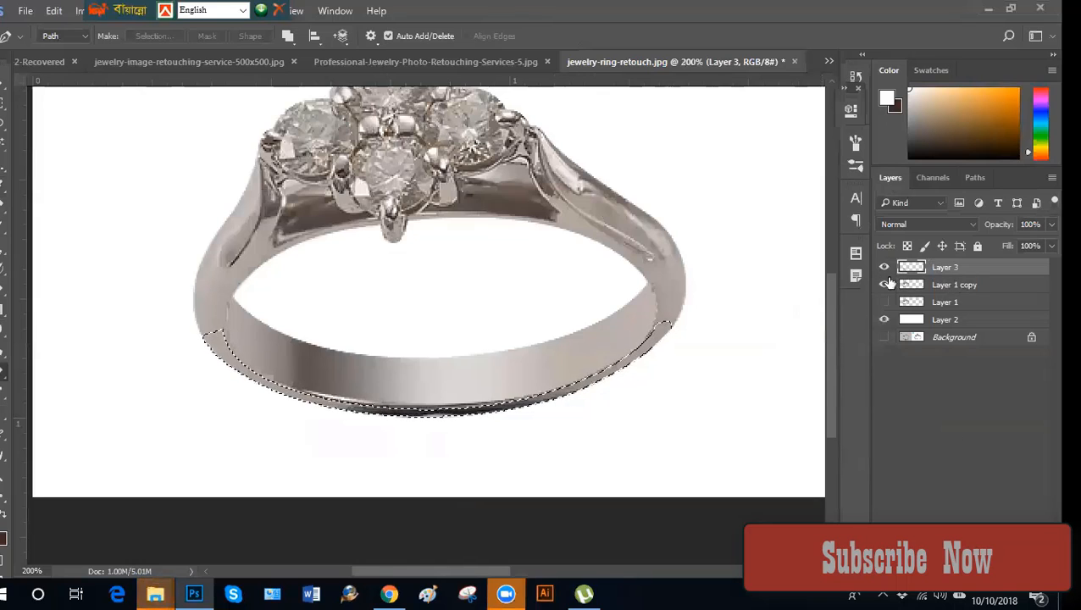
click(1014, 571)
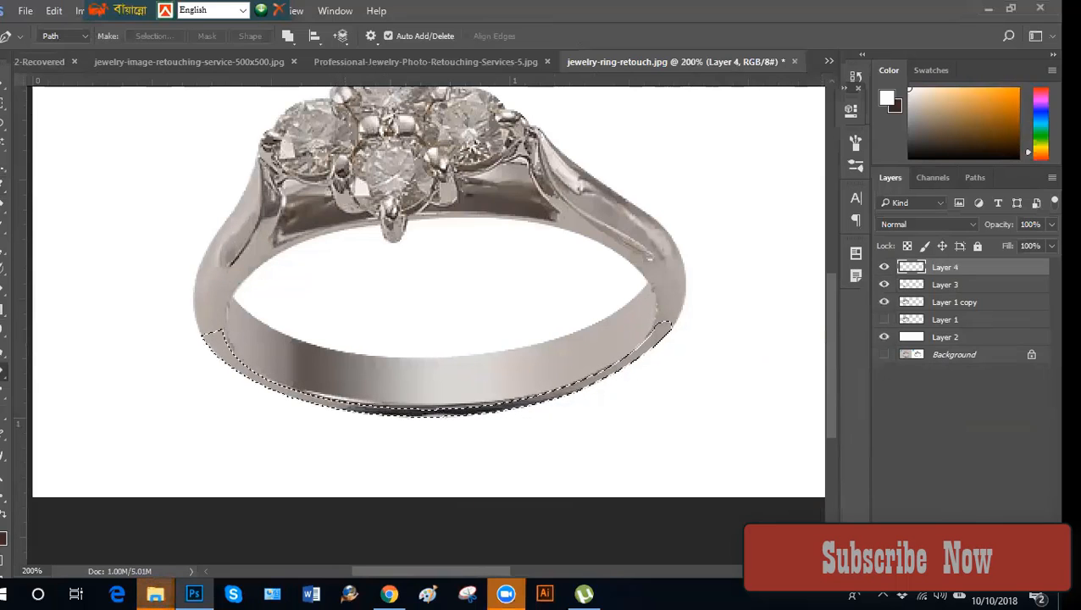
Build a gradient from the black-to-white preset, sampling the rim's left end for the first stop and its lower edge for a stop at 31%.
key(g)
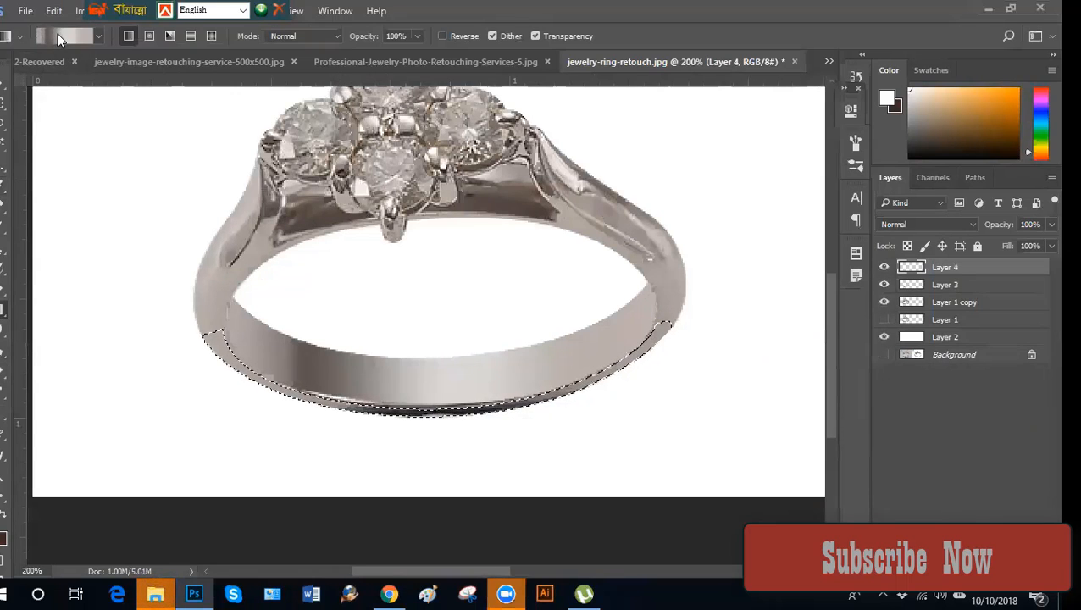
click(57, 34)
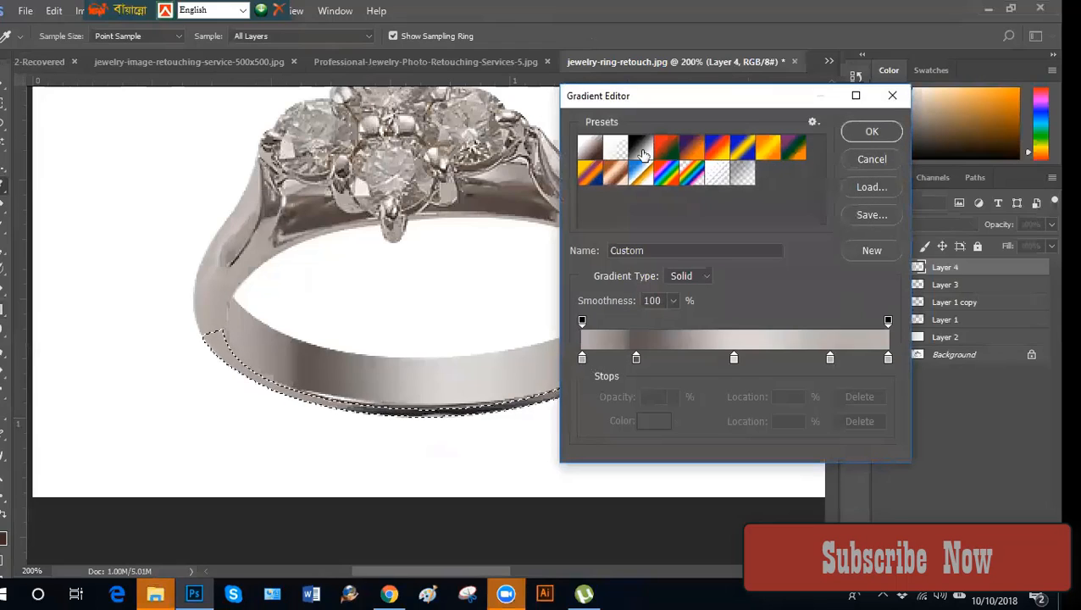
click(641, 150)
click(581, 356)
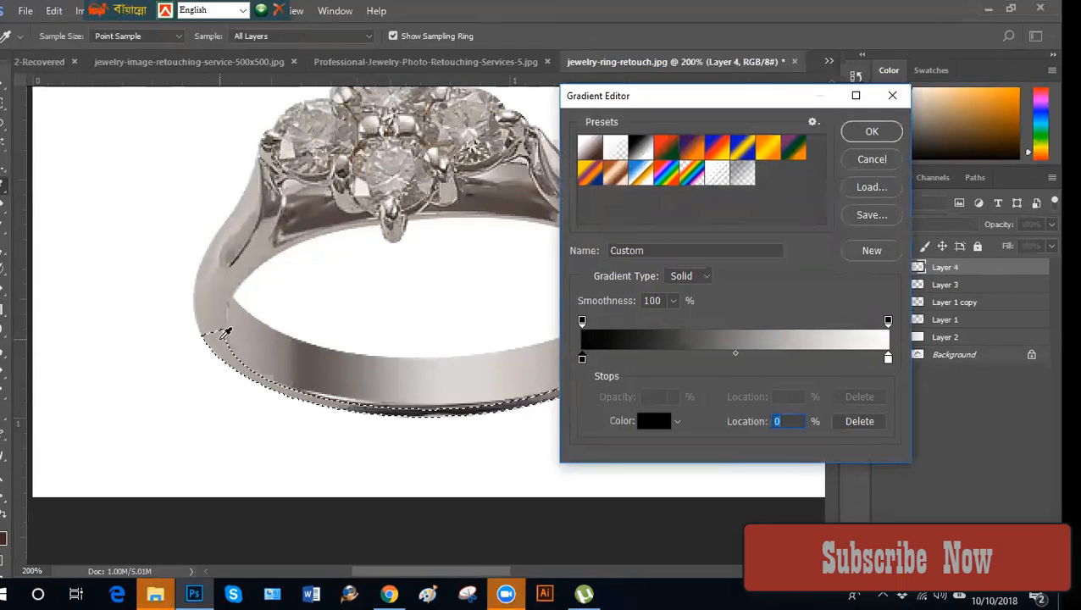
click(218, 335)
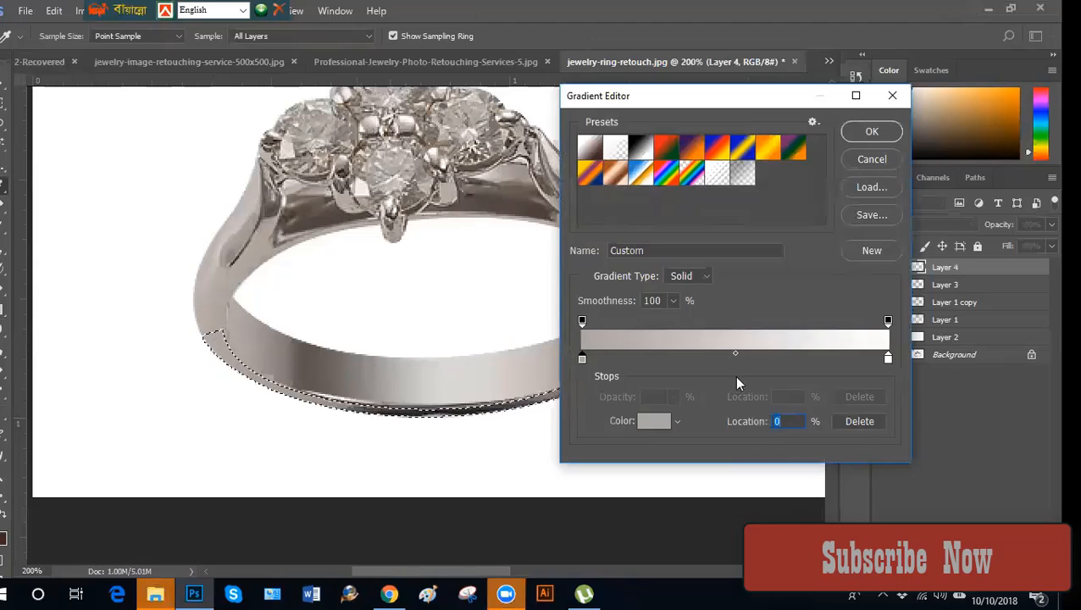
click(678, 359)
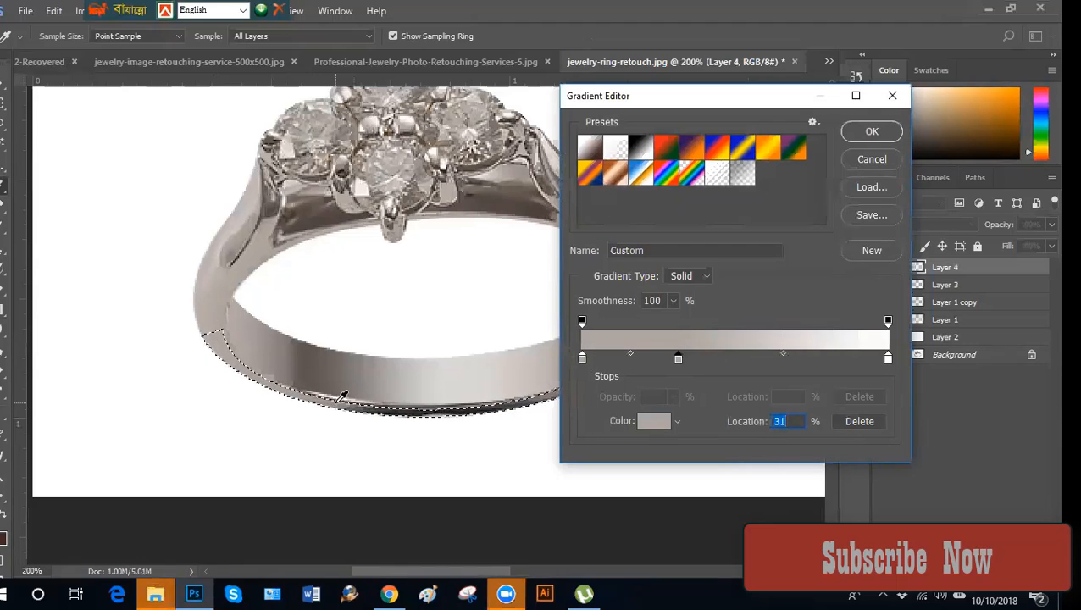
click(341, 398)
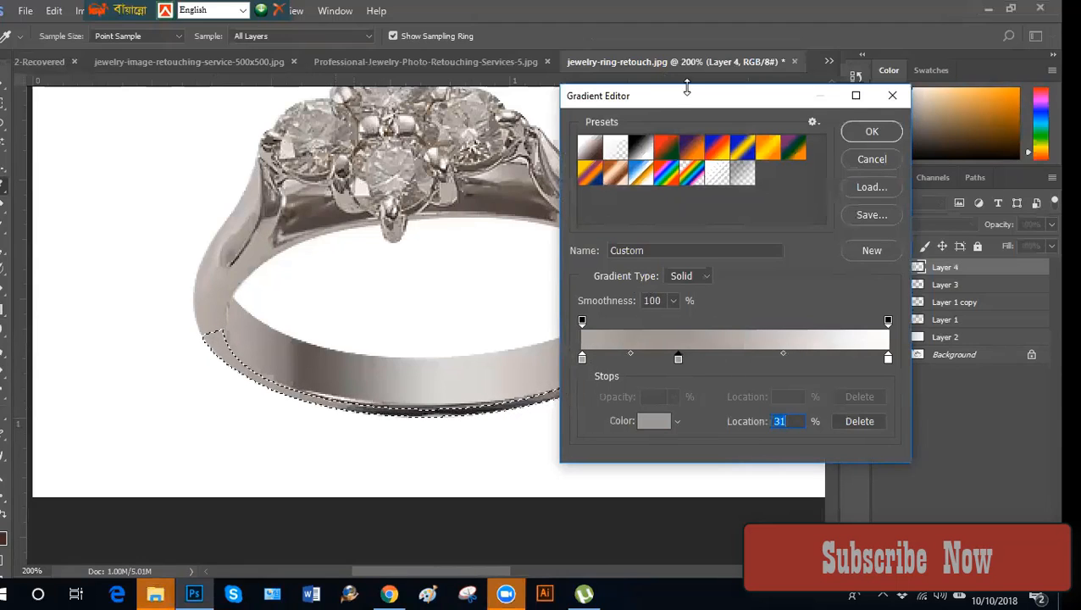
Set the gradient's end stop to a colour sampled from the ring, and fill the rim selection with a horizontal linear gradient, leaving nothing selected.
drag(688, 105, 813, 130)
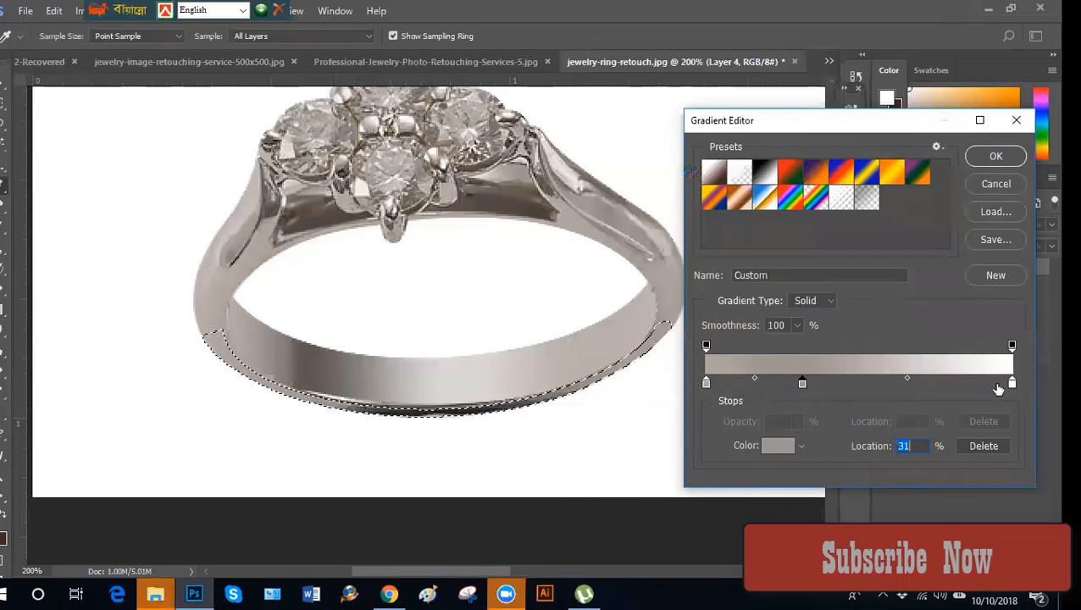
click(584, 346)
click(1012, 383)
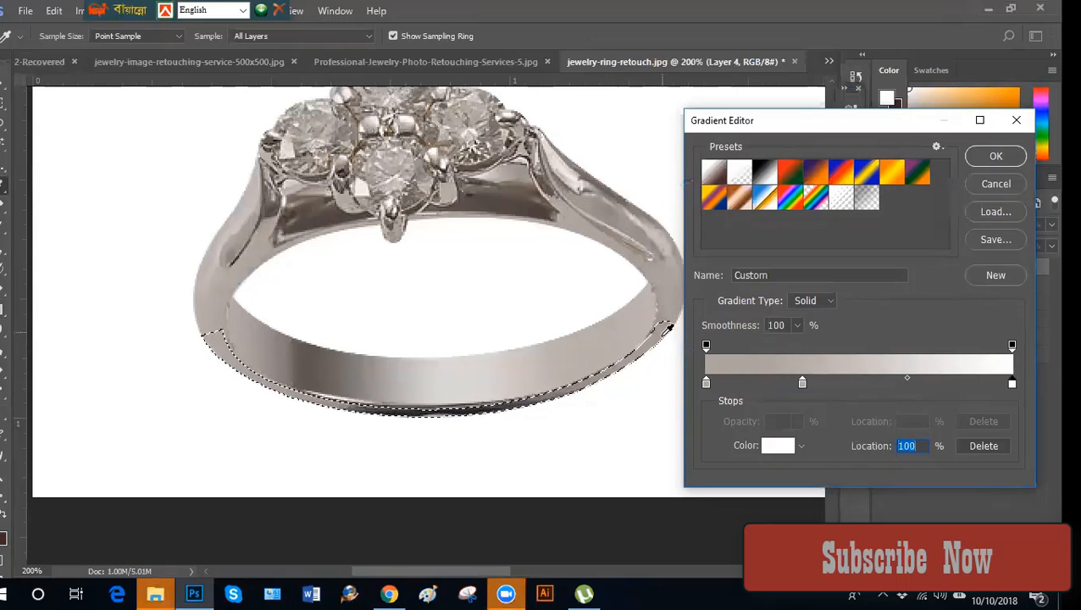
click(330, 398)
click(996, 156)
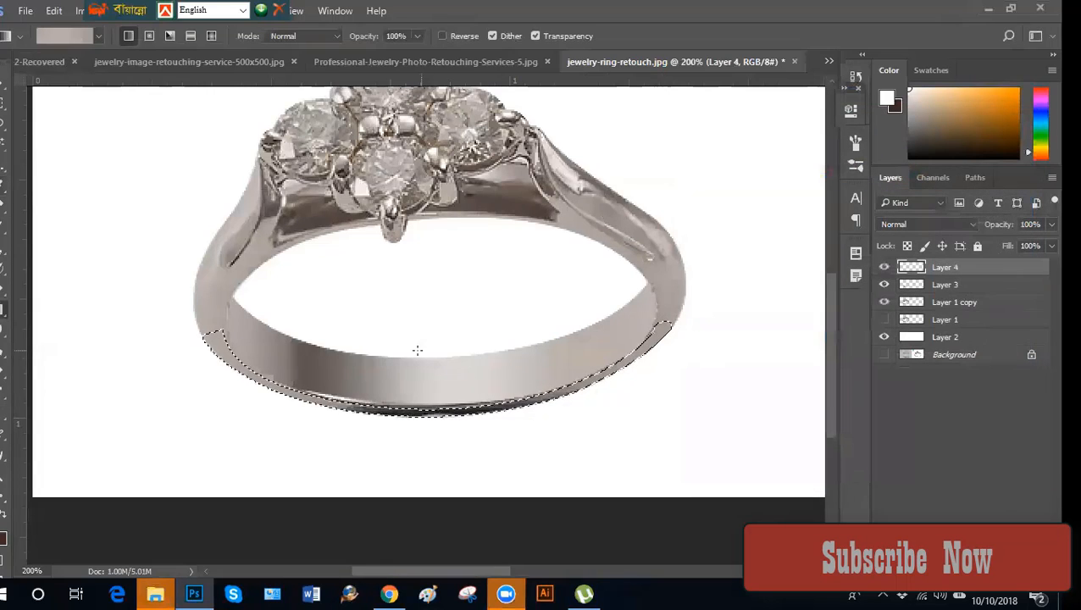
drag(227, 341, 539, 342)
key(ctrl+d)
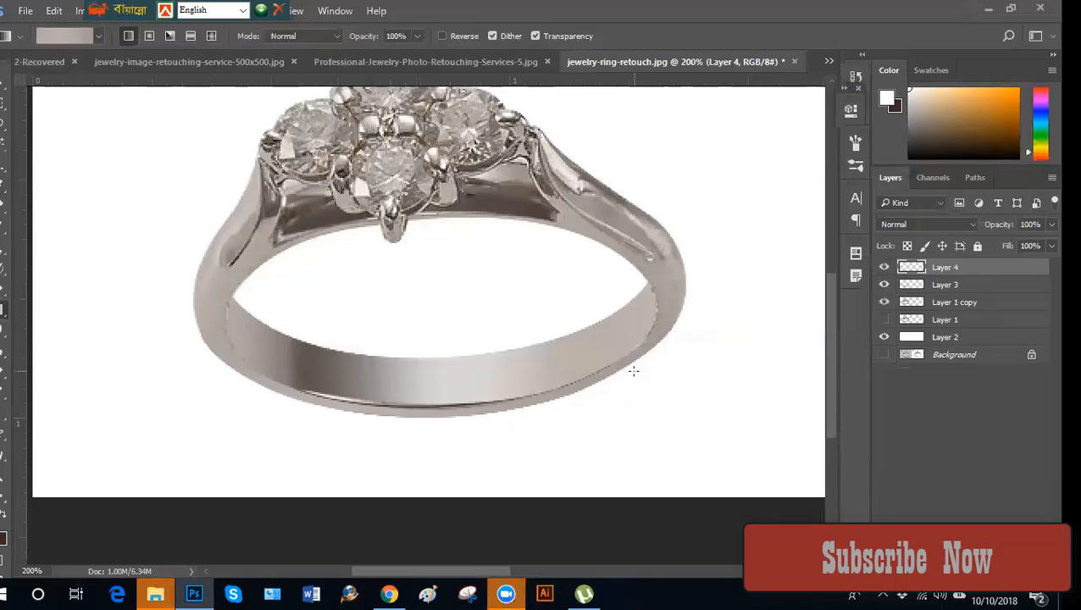
Compare both ends of the band's lower rim with and without the Layer 4 gradient and check the layer's outline.
mouse_move(577, 431)
mouse_down()
mouse_move(495, 386)
mouse_move(572, 431)
mouse_up()
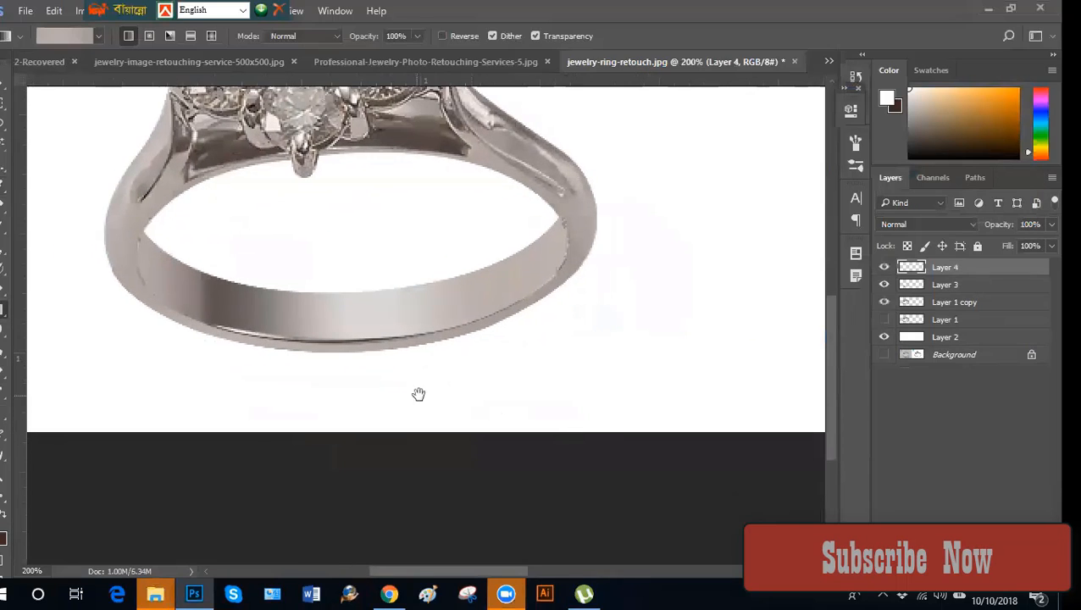
drag(418, 394, 630, 489)
key(ctrl+plus)
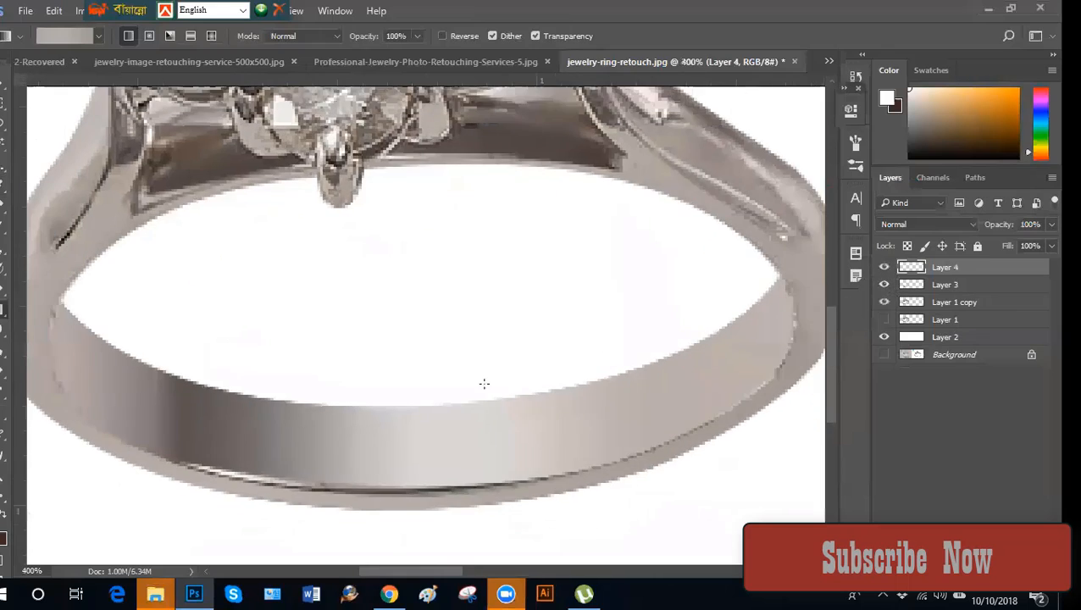
drag(315, 388, 583, 321)
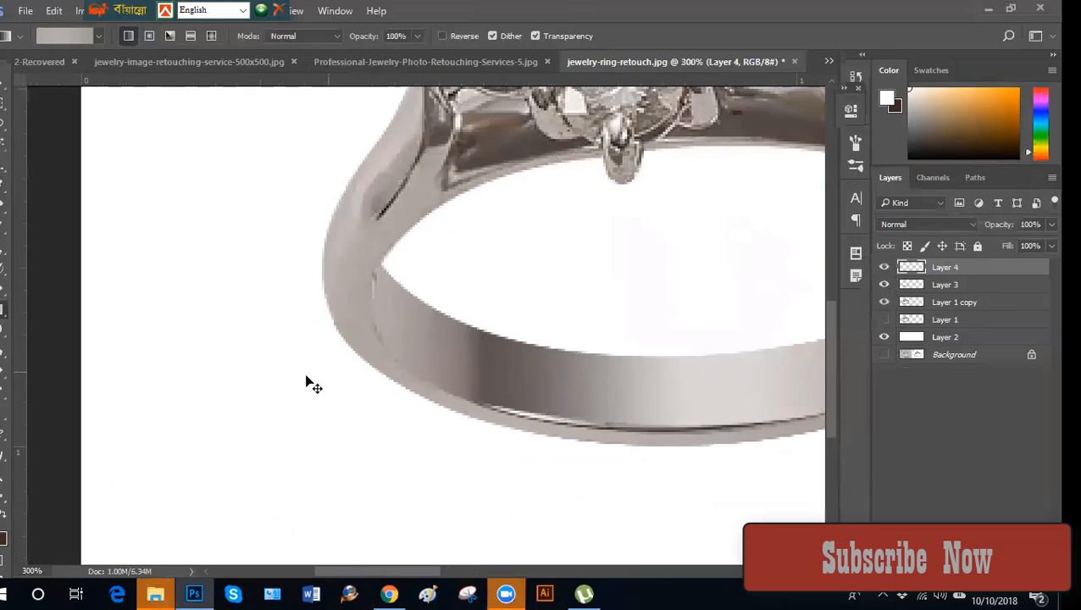
key(ctrl+plus)
key(ctrl+plus)
click(884, 268)
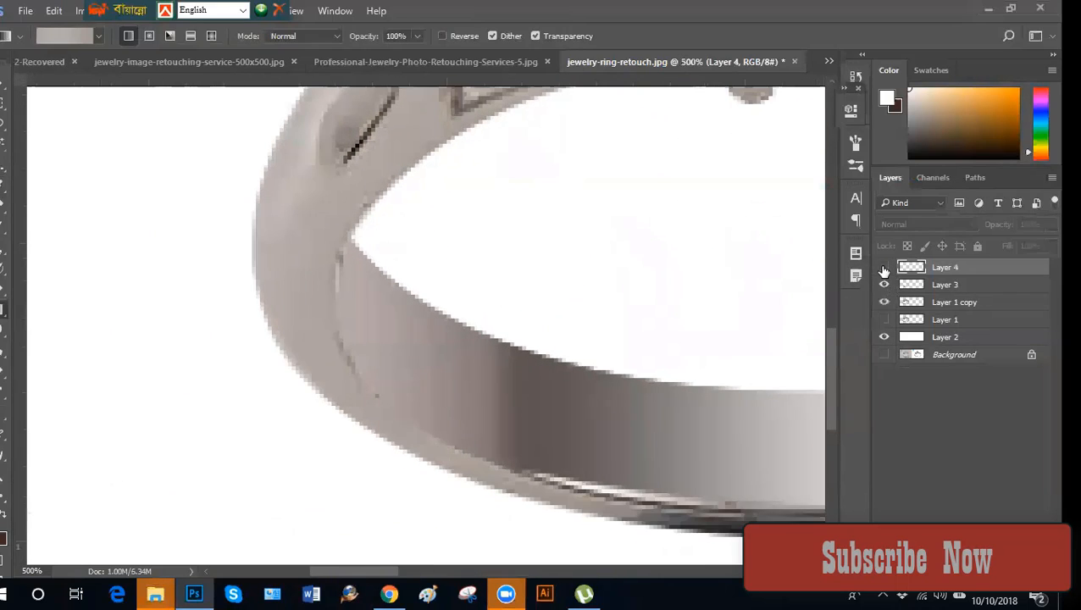
click(884, 267)
click(884, 268)
click(884, 268)
drag(551, 346, 427, 315)
click(884, 268)
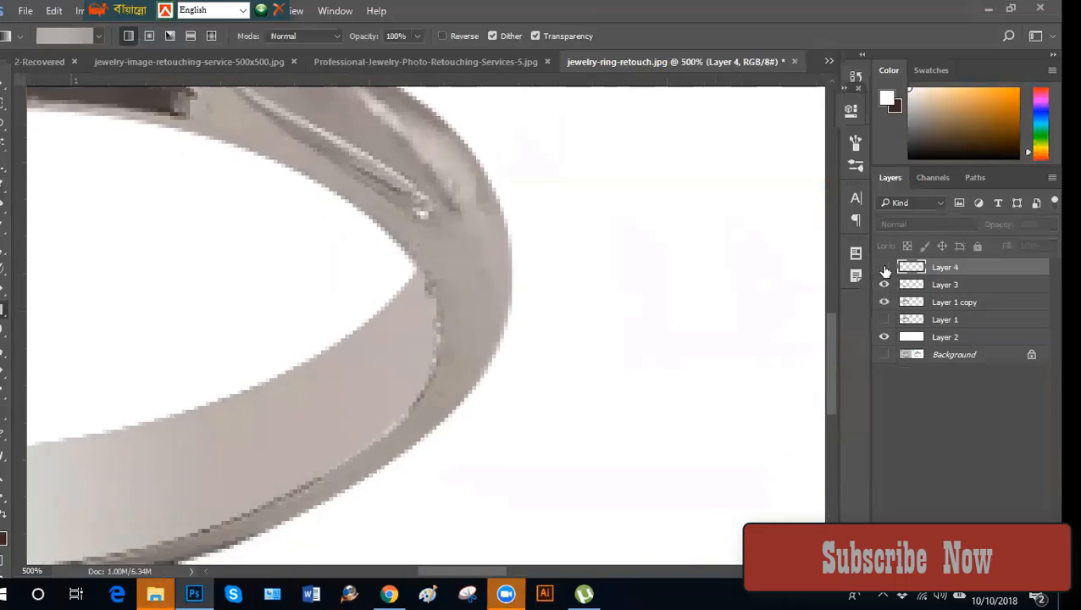
click(884, 268)
ctrl+click(912, 268)
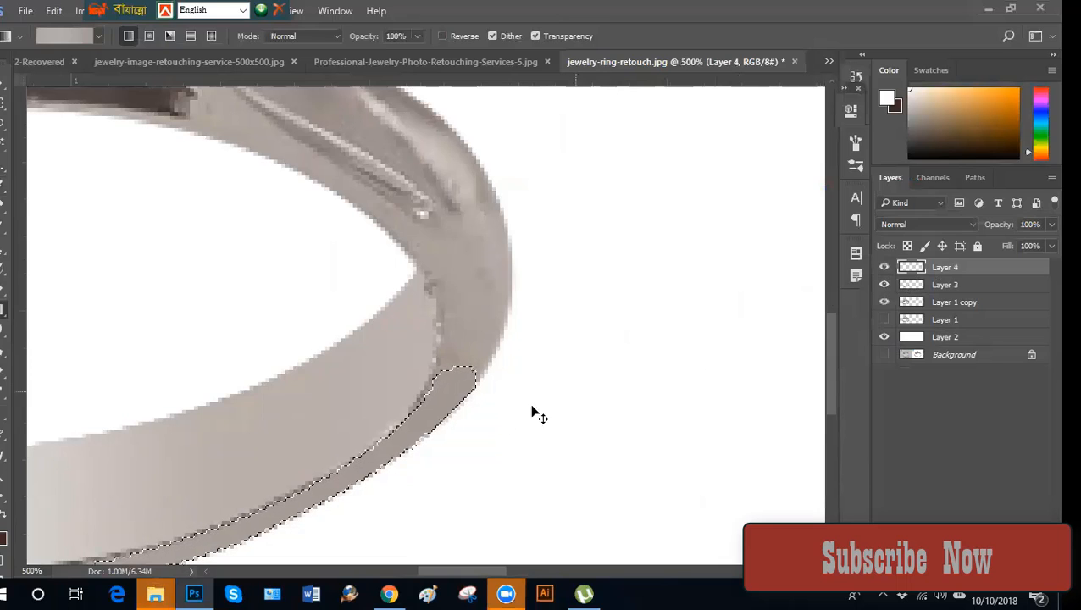
key(ctrl+d)
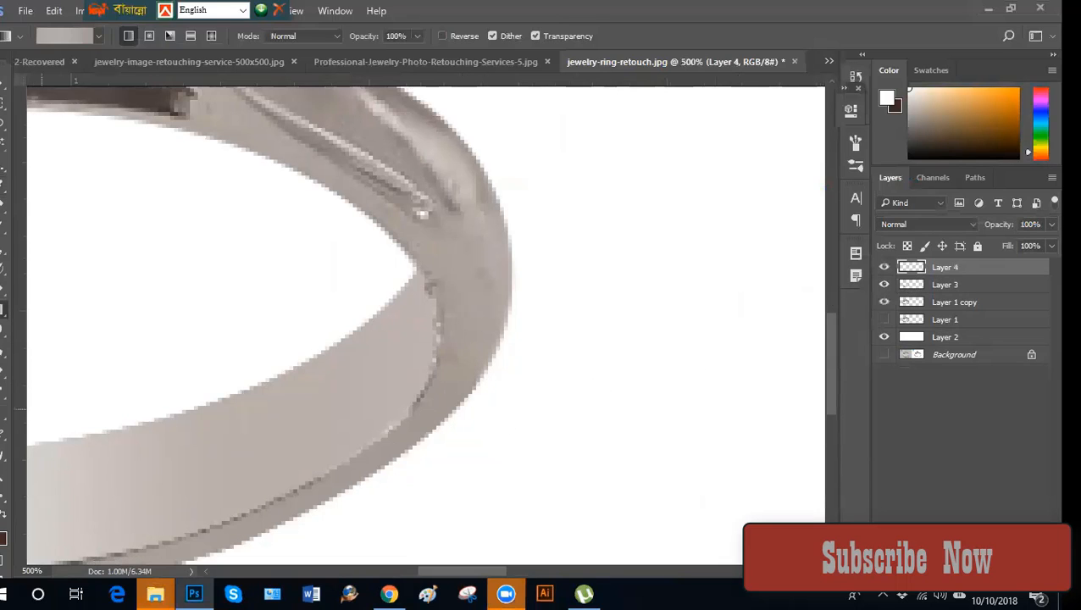
Switch to the Eraser Tool with a soft round tip and reduce its size to 8 px.
click(3, 293)
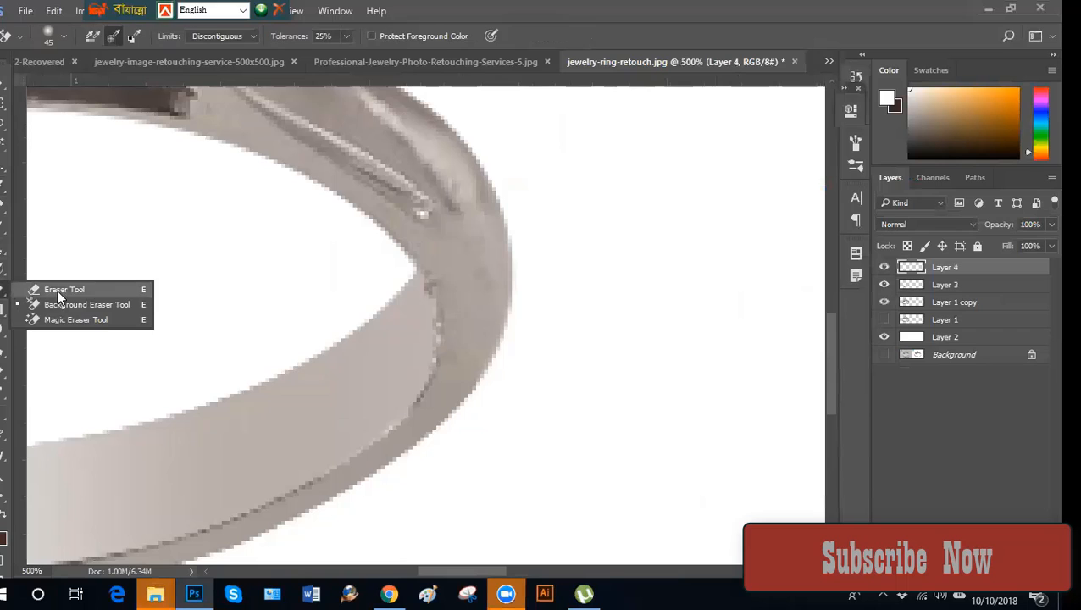
click(63, 287)
click(48, 35)
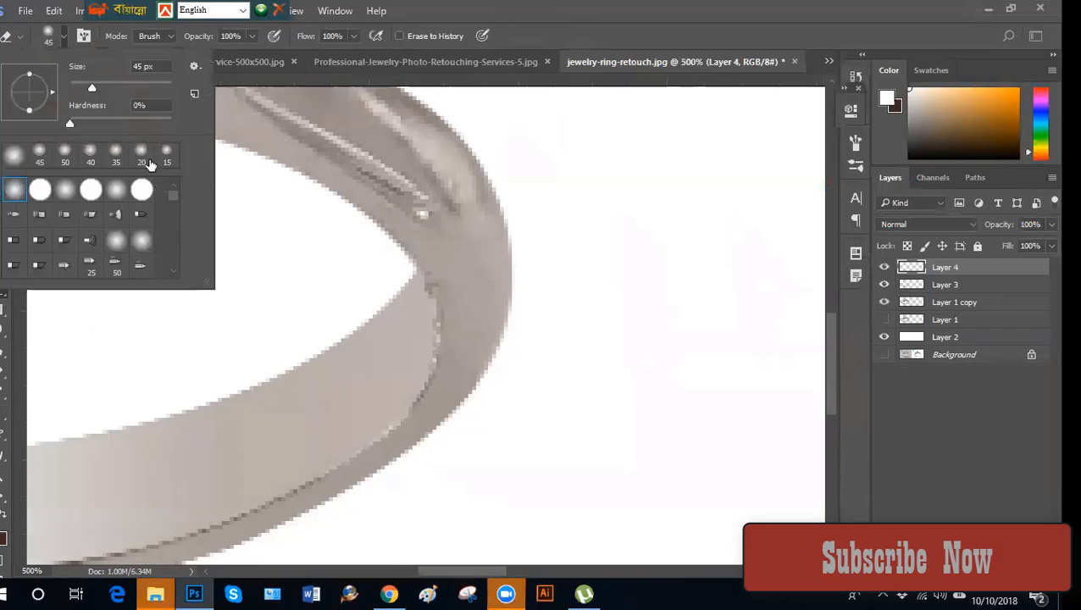
click(748, 34)
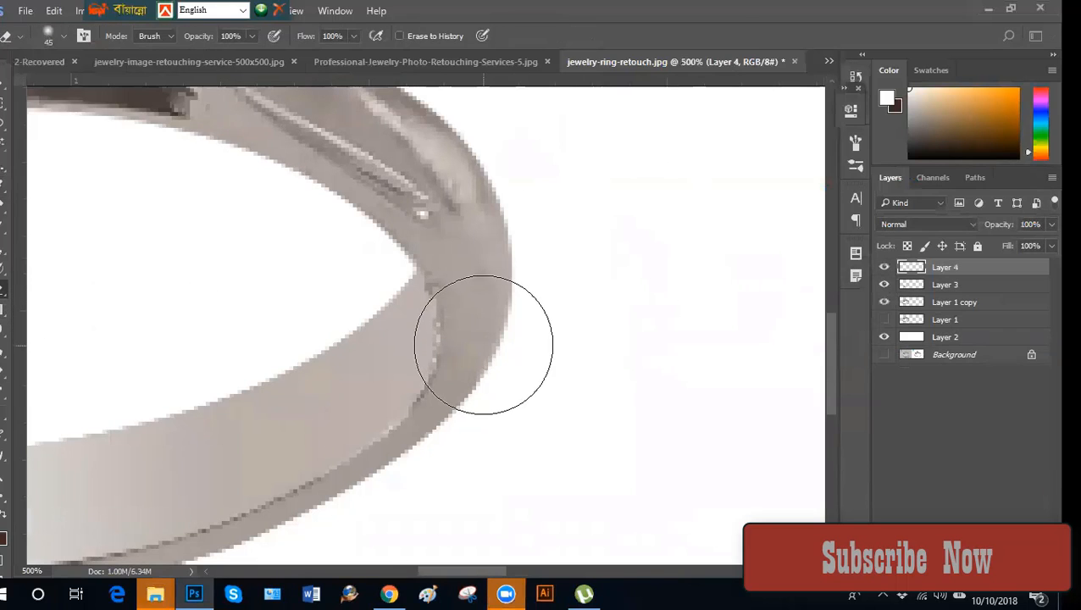
key(bracketright)
key(bracketleft)
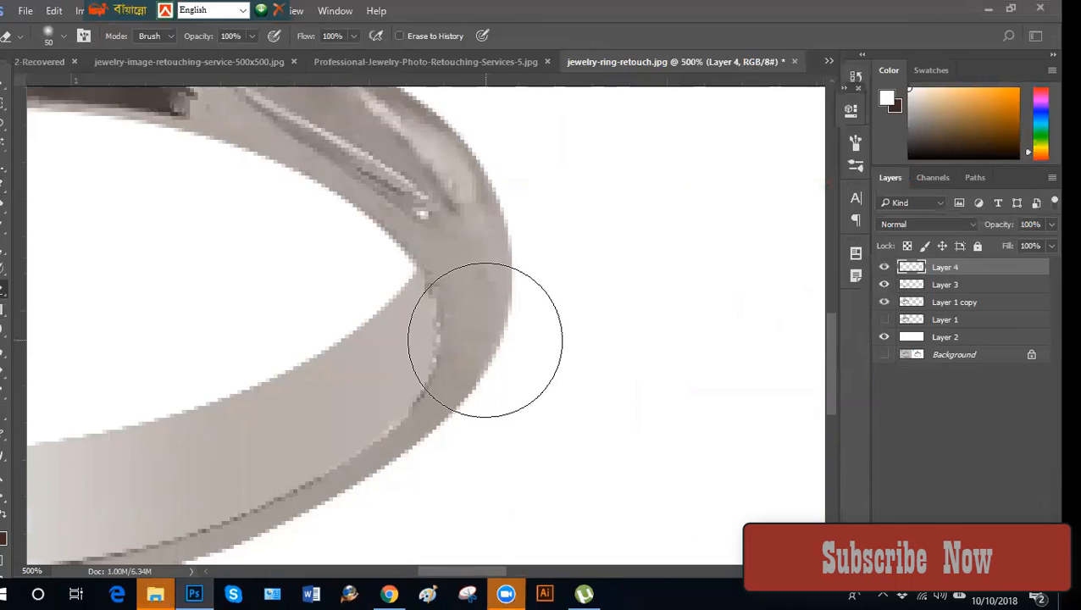
key(space)
mouse_move(359, 387)
mouse_down()
mouse_move(328, 350)
mouse_move(377, 364)
mouse_move(301, 415)
mouse_up()
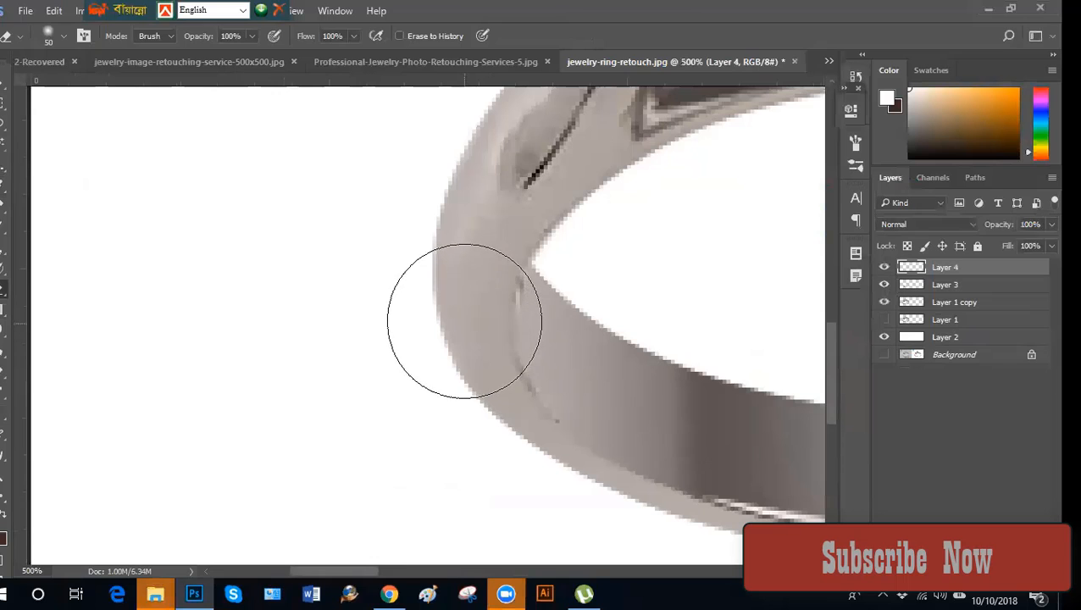
key(space)
drag(583, 272, 74, 330)
key(bracketleft)
key(bracketleft)
key(bracketleft)
key(bracketleft)
key(bracketleft)
key(bracketleft)
key(bracketleft)
key(bracketleft)
key(bracketleft)
key(bracketleft)
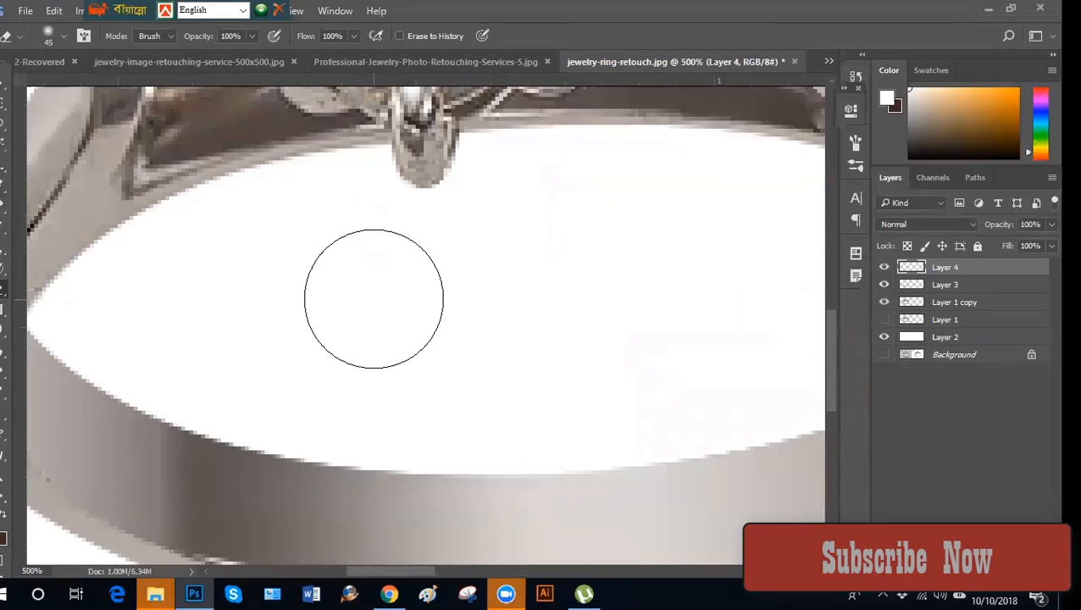
key(ctrl+minus)
key(ctrl+minus)
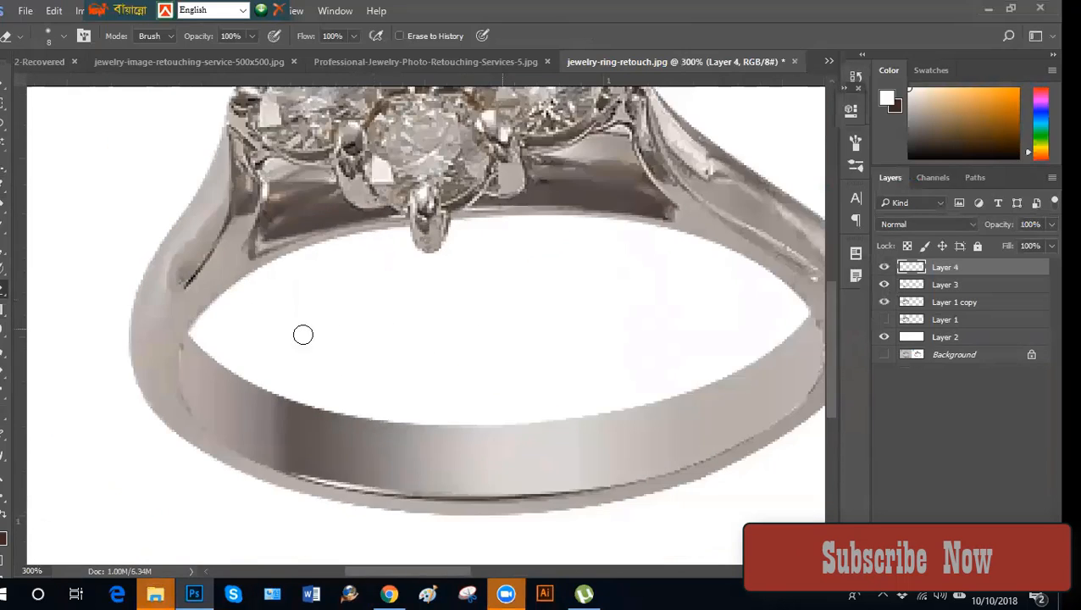
key(ctrl+plus)
key(space)
drag(225, 281, 524, 297)
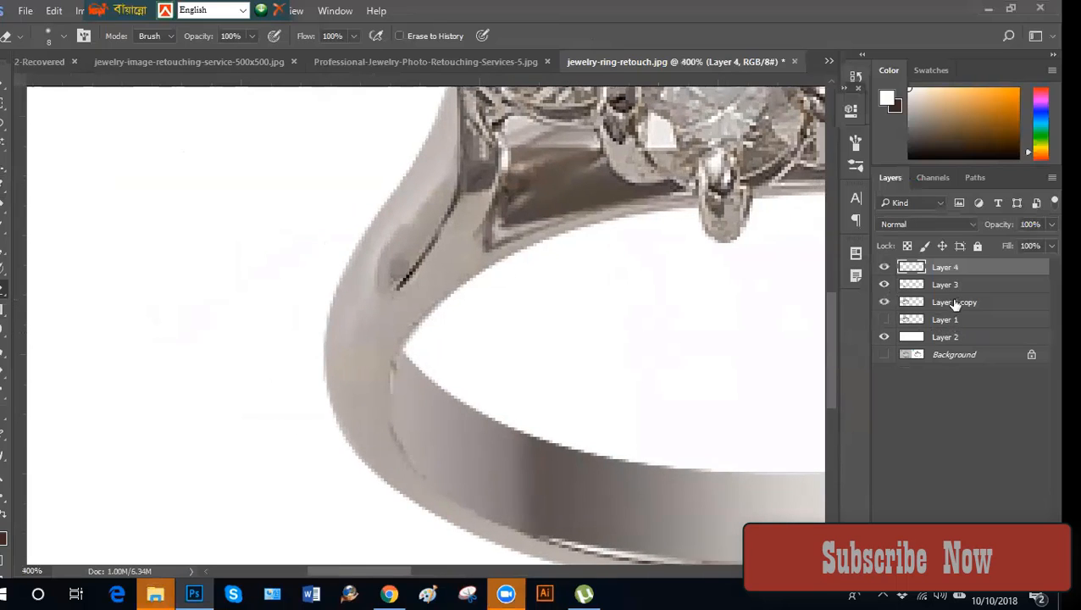
Select Layer 1 copy, compare the ring with and without it, and set the Brush Tool to a 3 px tip.
click(956, 304)
click(883, 303)
click(883, 303)
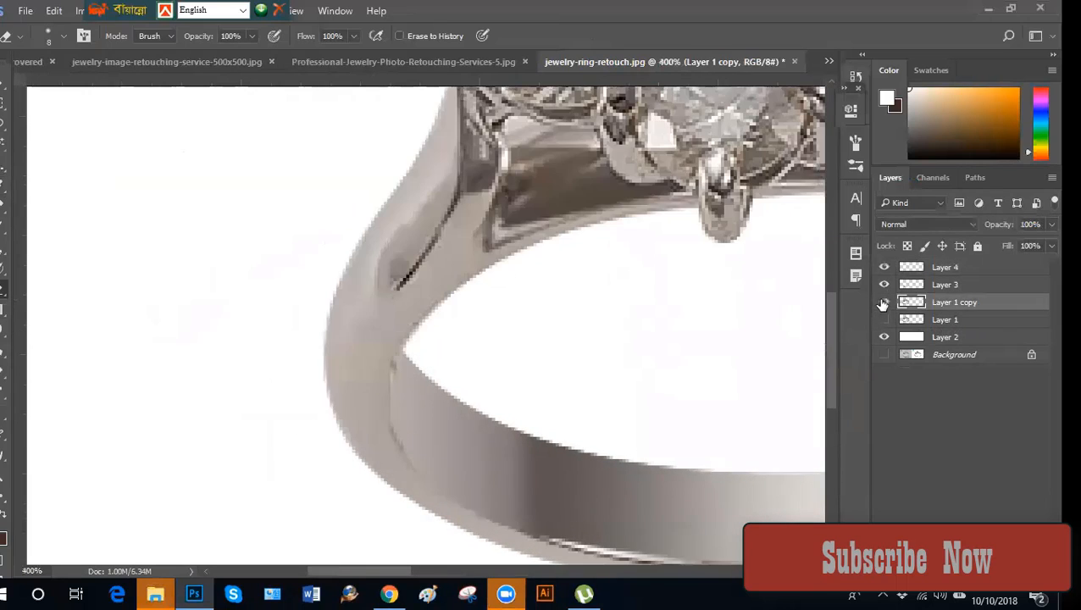
key(ctrl+plus)
click(4, 227)
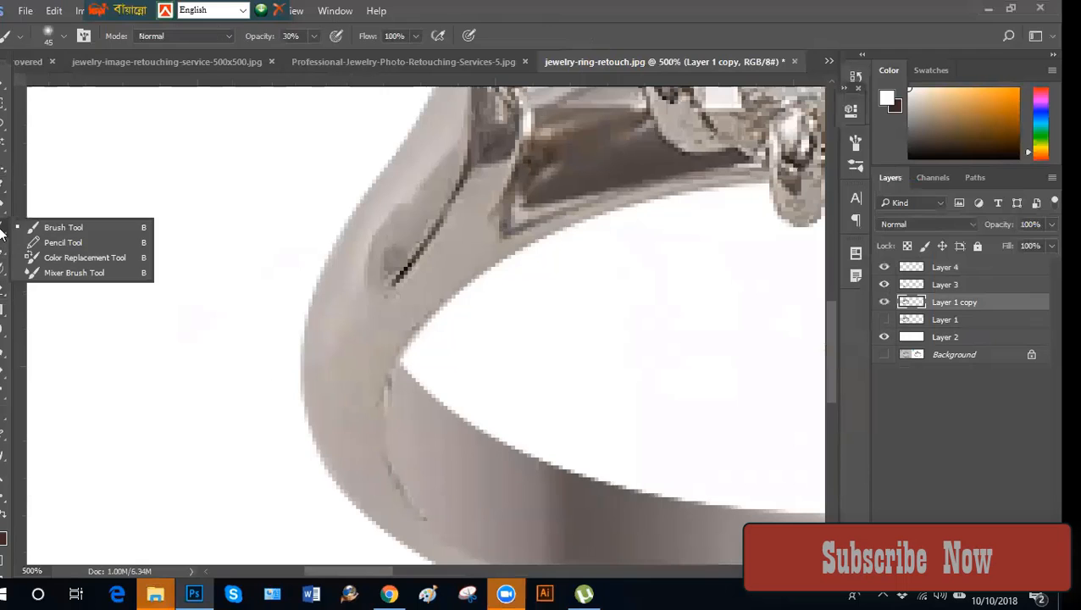
click(60, 228)
drag(466, 555, 321, 314)
mouse_move(245, 178)
mouse_down()
mouse_move(285, 280)
mouse_move(373, 416)
mouse_up()
key(ctrl+plus)
key(ctrl+minus)
key(bracketleft)
key(bracketleft)
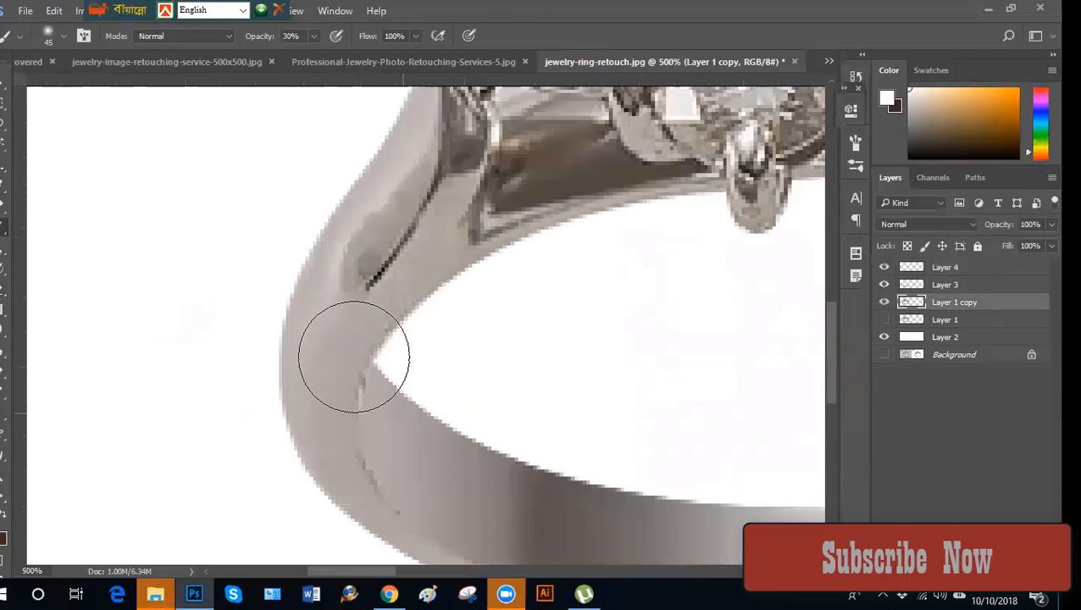
key(ctrl+minus)
key(bracketleft)
key(bracketleft)
key(bracketleft)
key(bracketleft)
key(bracketleft)
key(bracketleft)
key(bracketleft)
key(bracketleft)
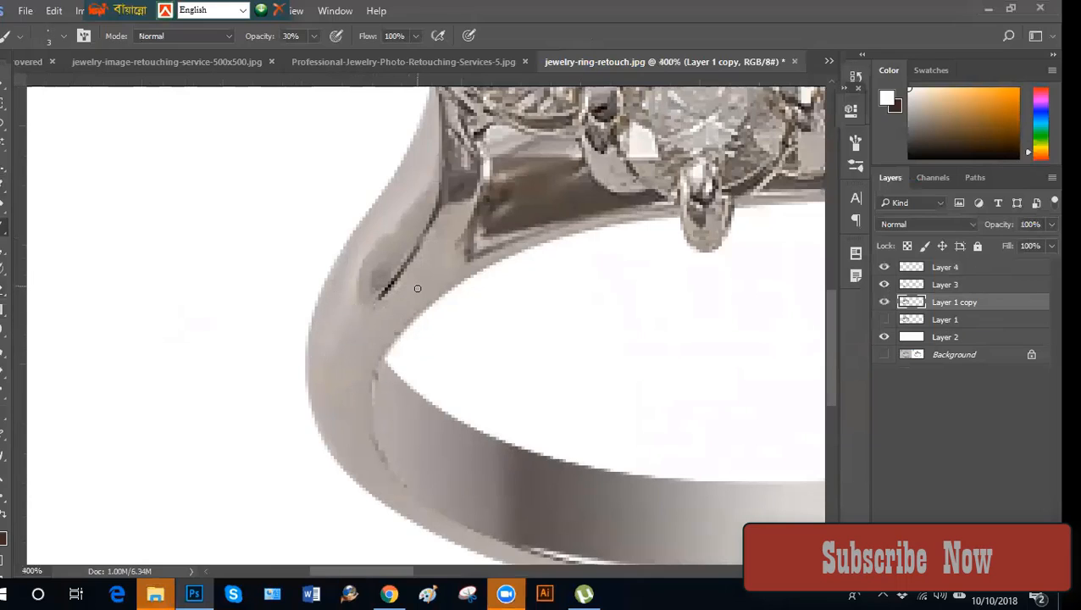
Touch up the metal at the upper end of the band's left seam with a 1 px Spot Healing Brush.
click(4, 204)
click(71, 206)
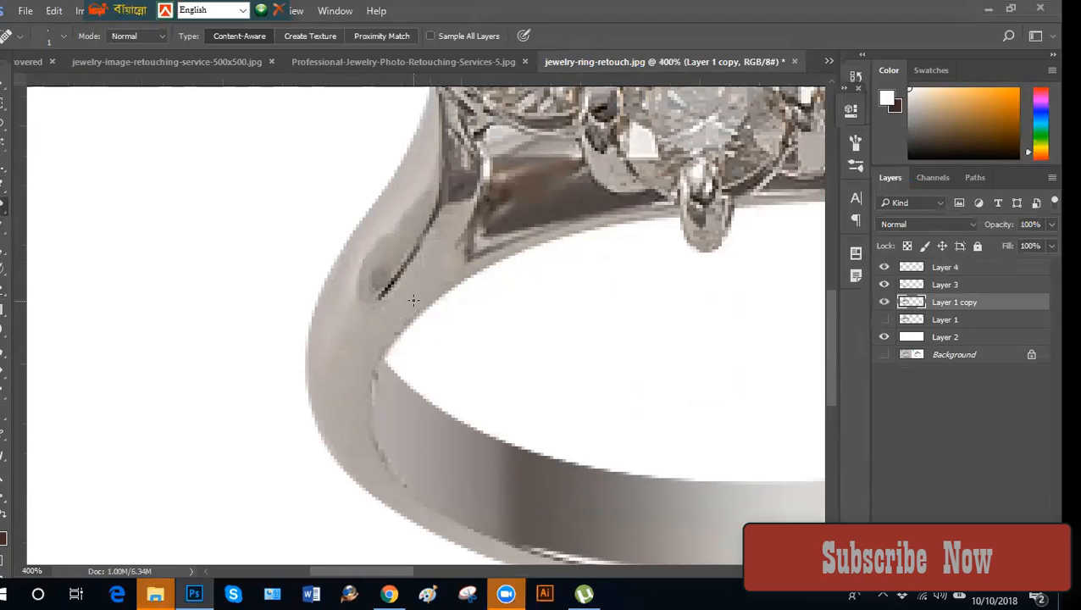
drag(372, 350, 371, 351)
Load the outline of Layer 1 copy as a selection and sample the metal colour at the band's right end for the Brush Tool.
drag(575, 300, 313, 311)
drag(464, 320, 438, 275)
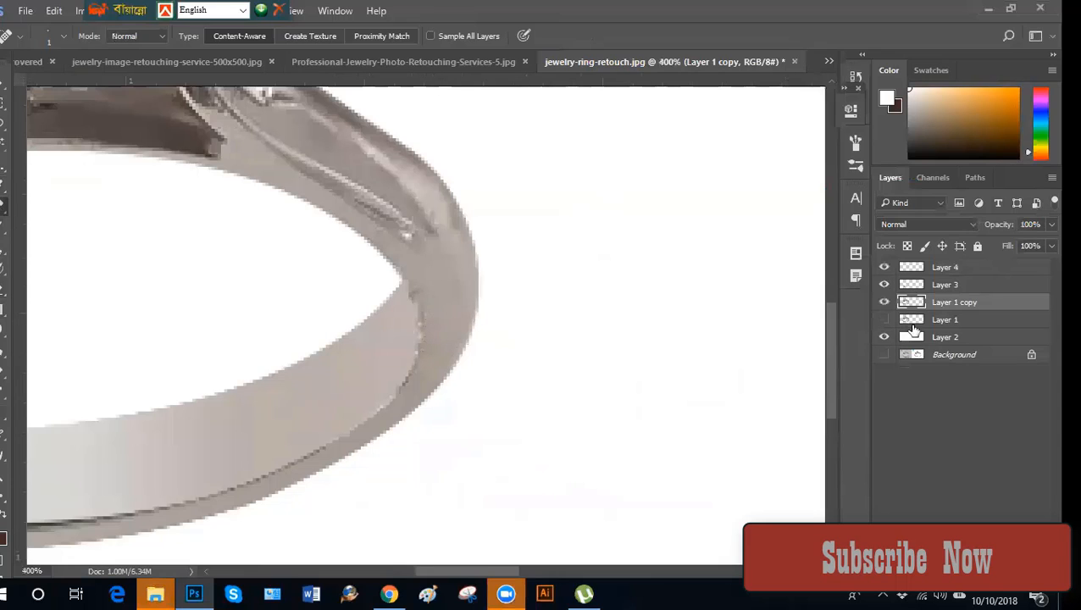
ctrl+click(911, 305)
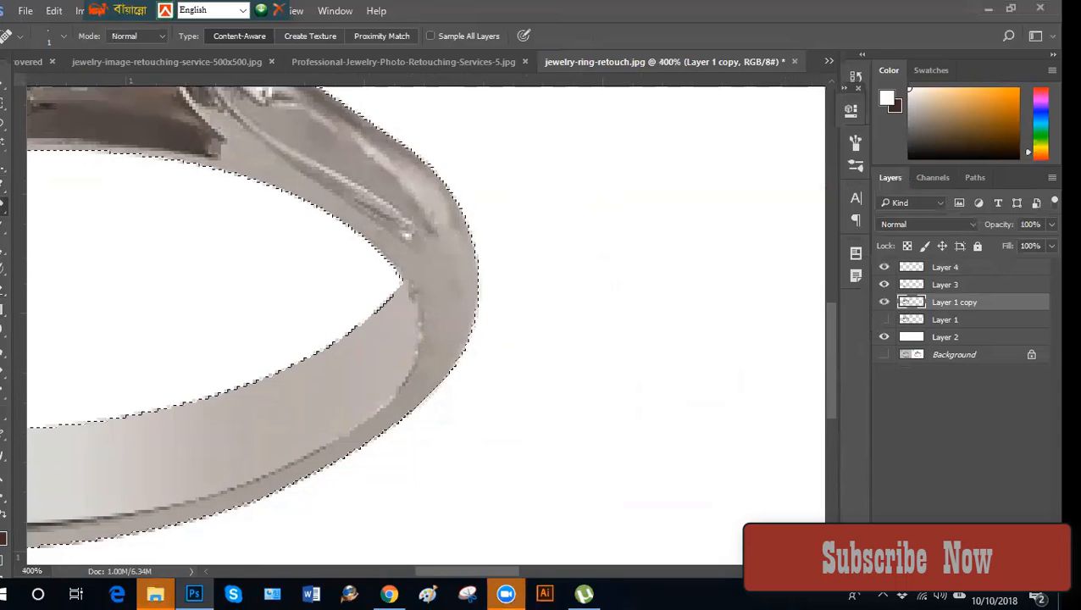
click(7, 233)
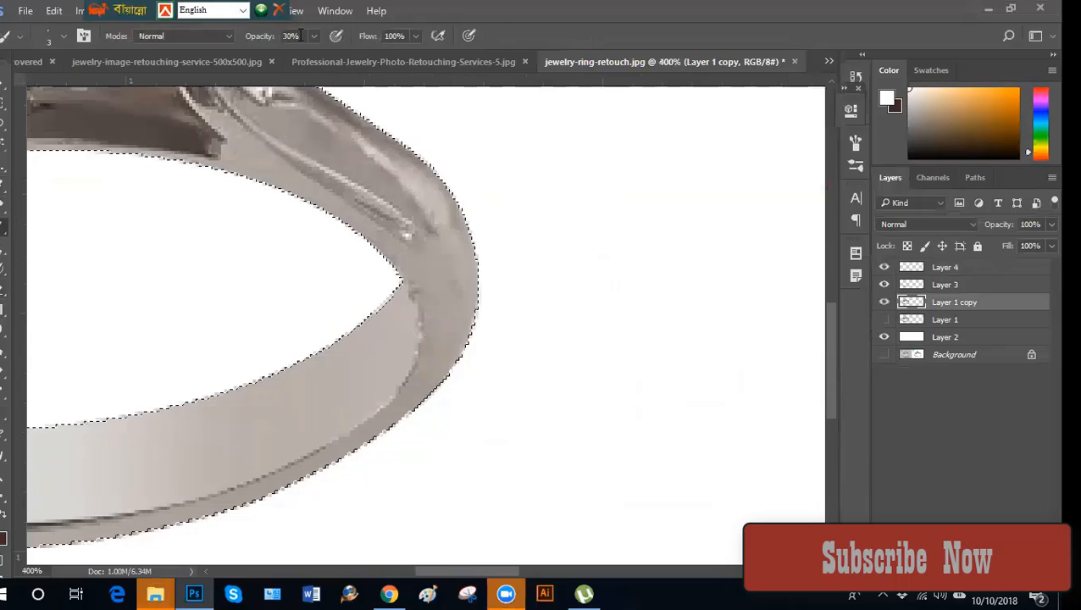
alt+click(434, 303)
scroll(432, 297, up, 1)
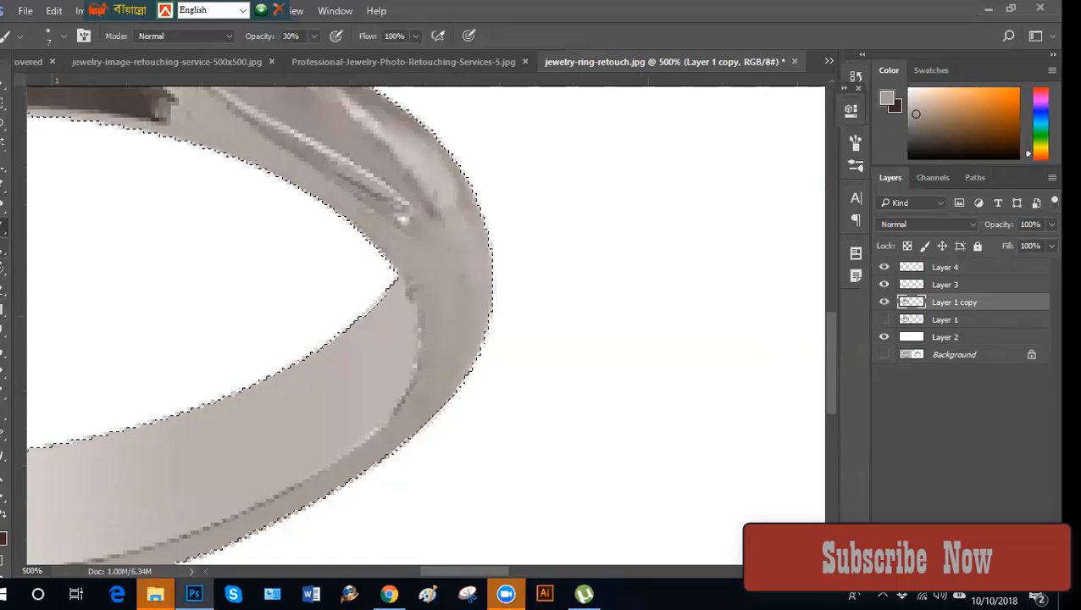
Set the Clone Stamp to a 10 px tip and sample the metal beside the bright highlight on the ring's right shoulder.
click(2, 248)
drag(345, 242, 373, 376)
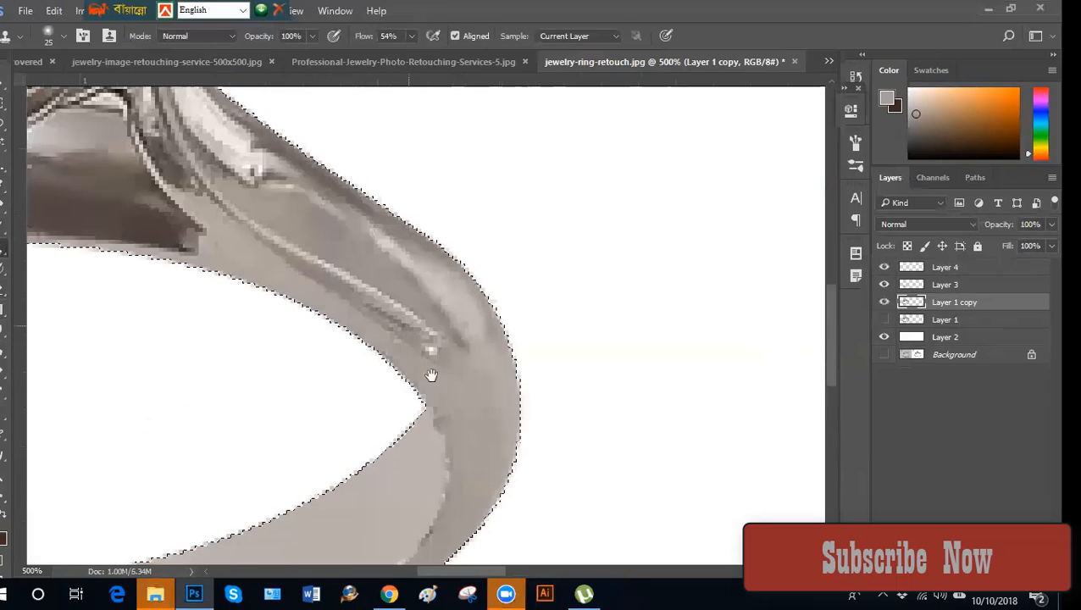
key(bracketleft)
key(bracketleft)
key(bracketleft)
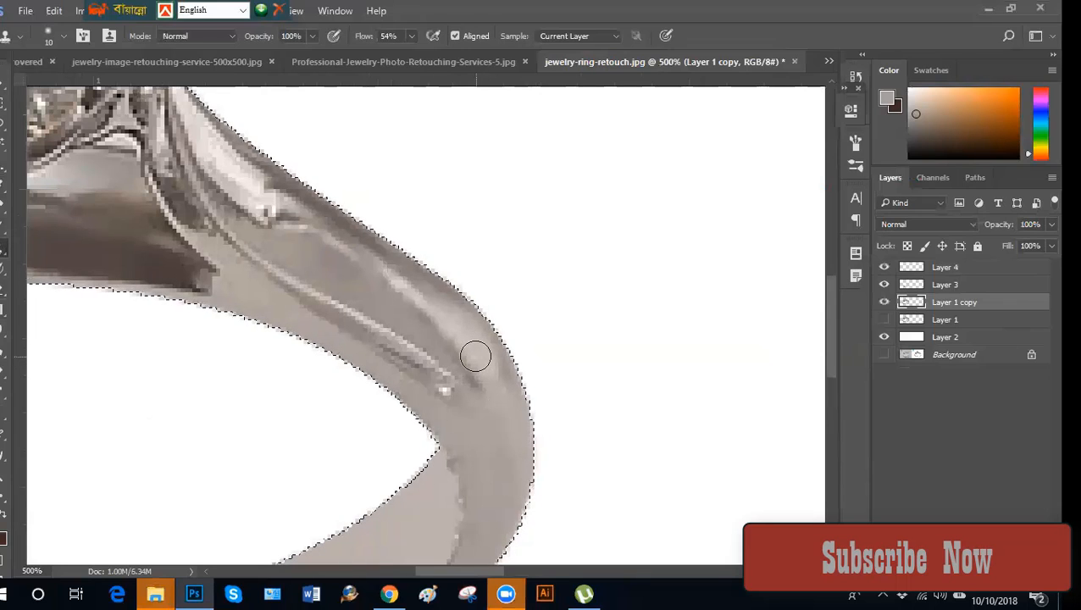
drag(319, 315, 382, 371)
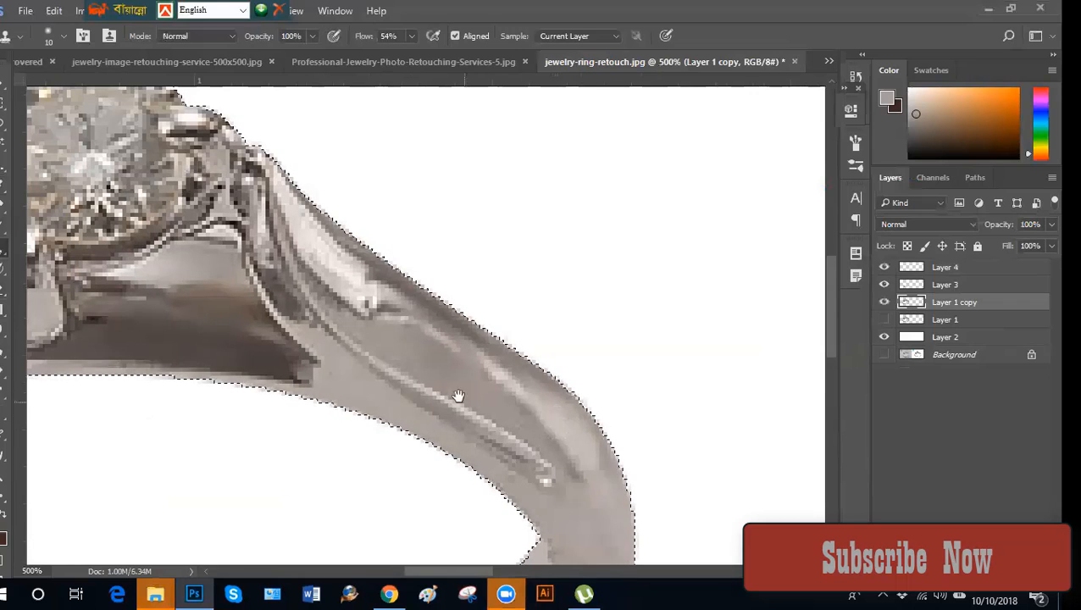
drag(458, 396, 521, 439)
alt+click(452, 342)
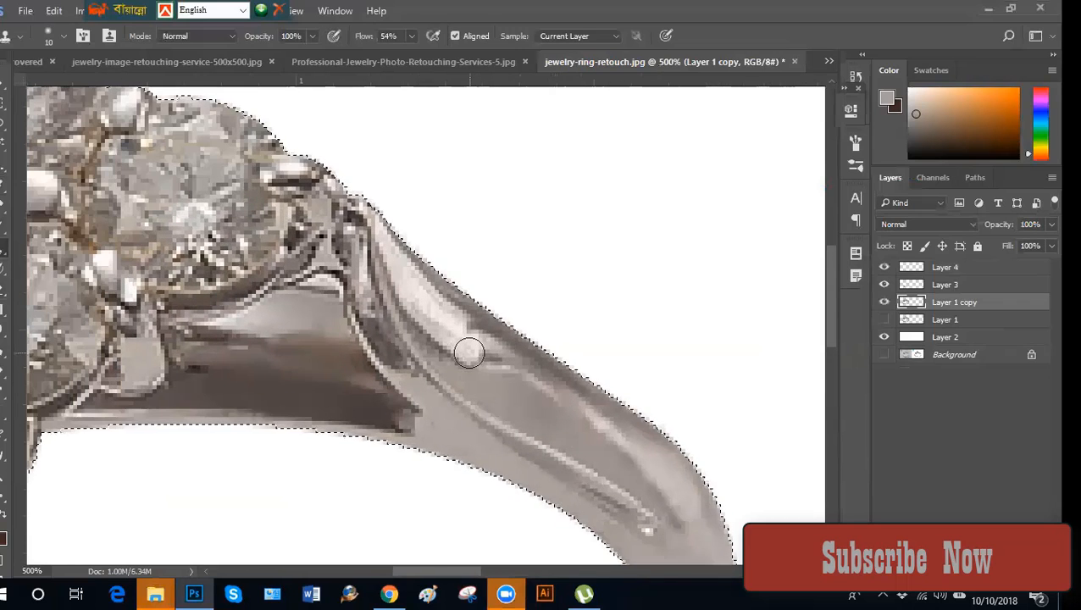
Examine the setting, the prongs and the left shoulder of the ring for marks that need retouching.
drag(429, 346, 699, 169)
drag(479, 256, 507, 392)
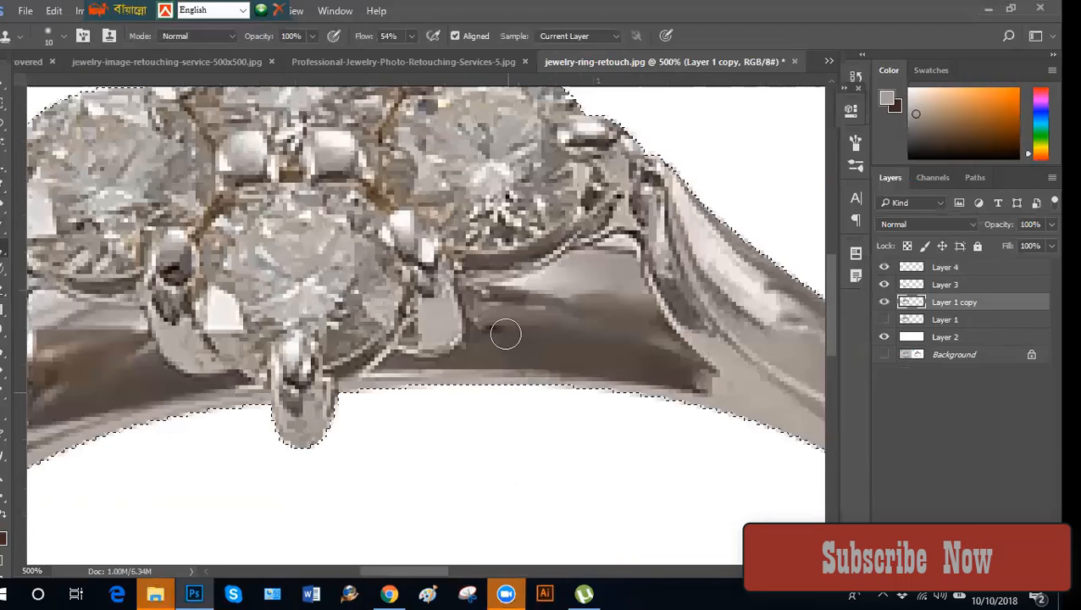
drag(294, 523, 407, 451)
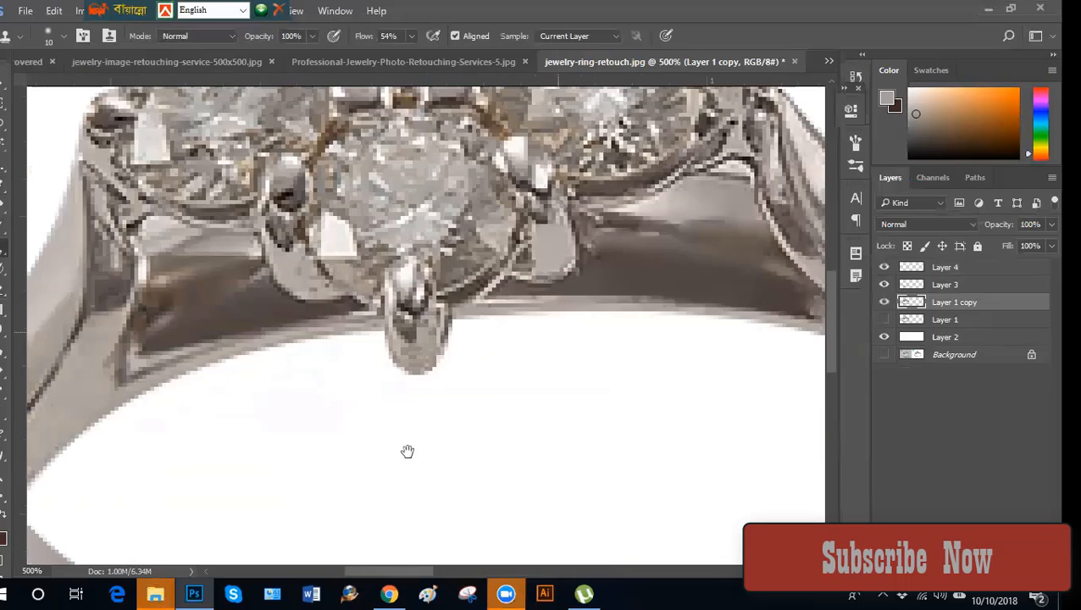
drag(283, 424, 355, 420)
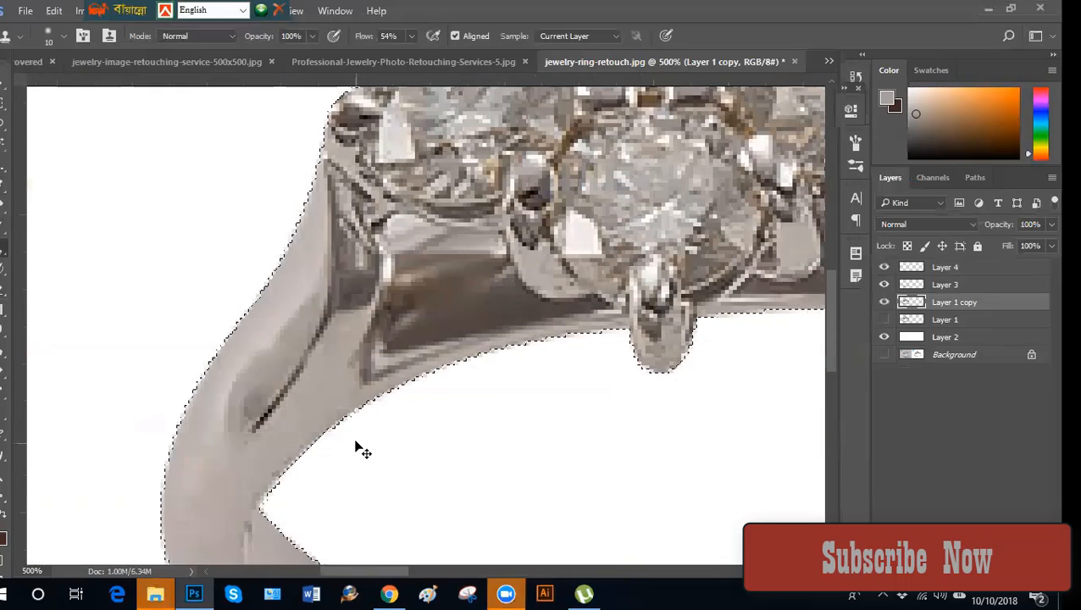
key(ctrl+minus)
key(ctrl+minus)
key(ctrl+minus)
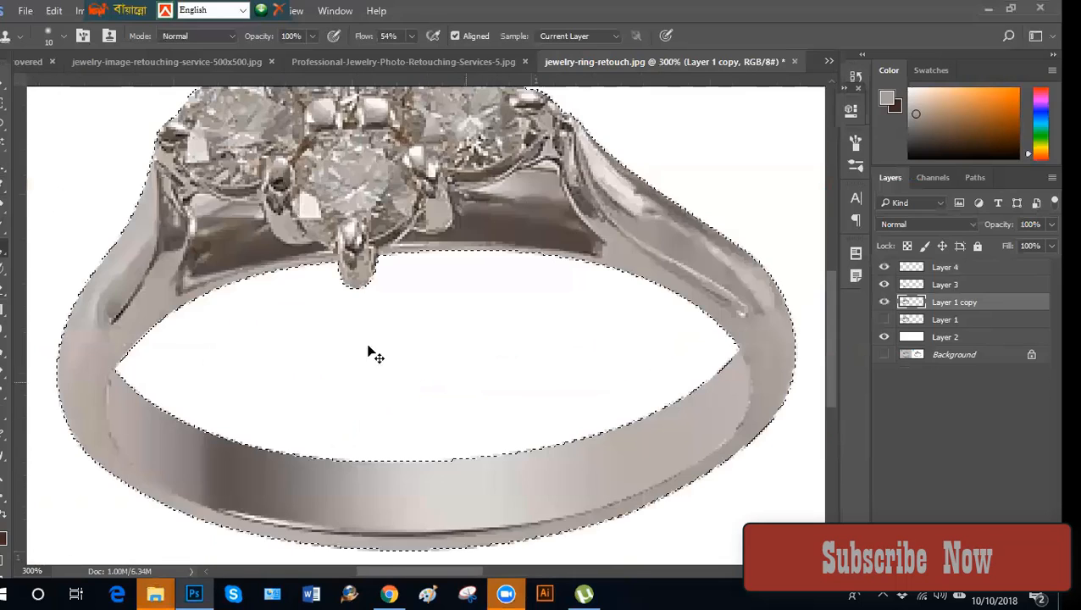
key(ctrl+d)
key(ctrl+plus)
key(ctrl+plus)
key(ctrl+plus)
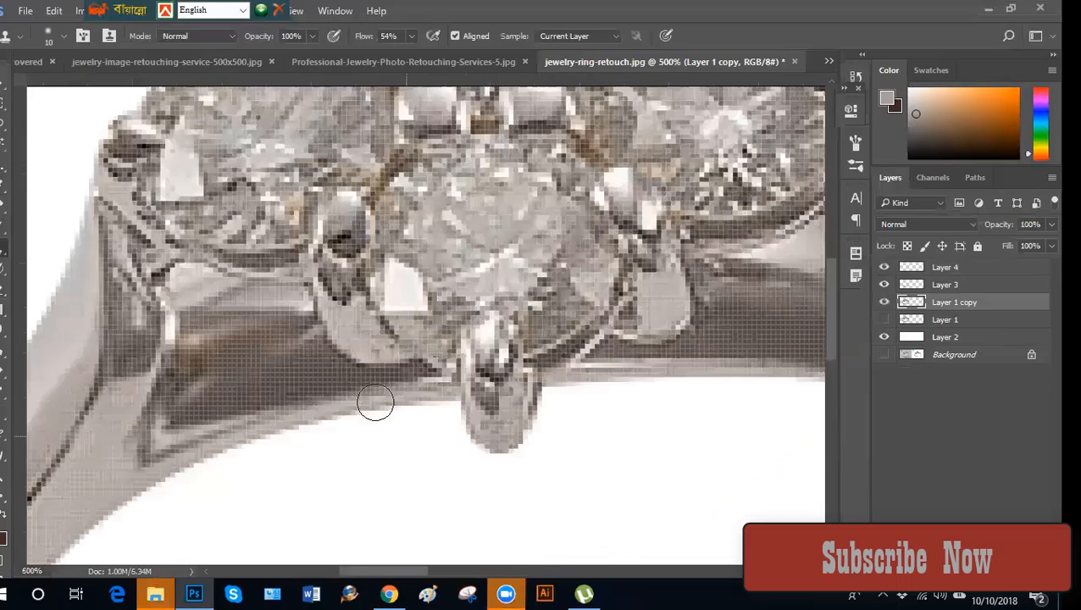
key(ctrl+minus)
Heal the specks on the prong at the lower left of the front stone with a 2 px Spot Healing Brush.
click(3, 207)
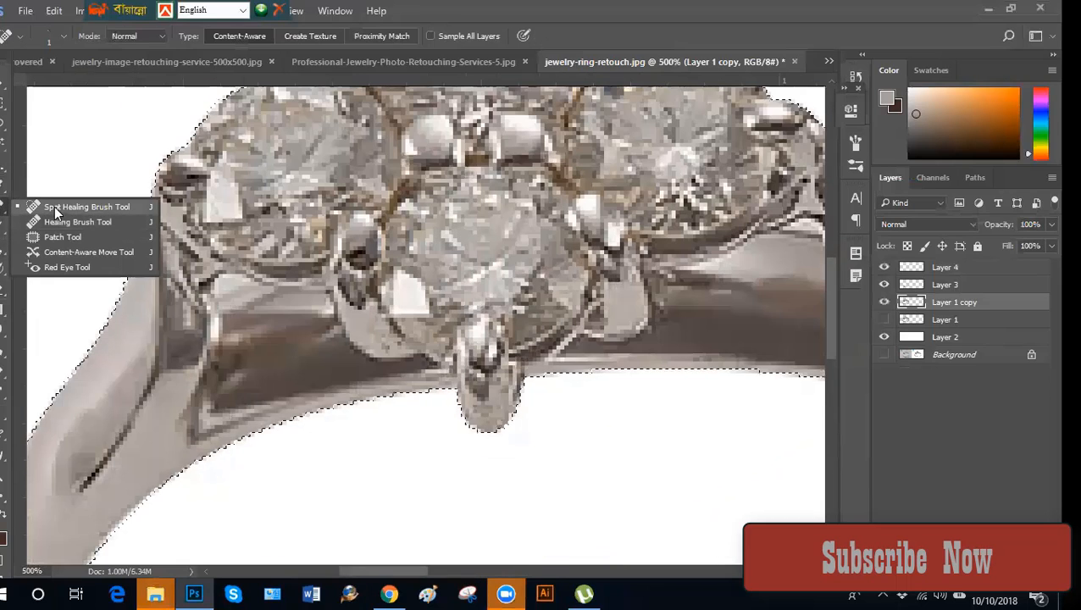
click(51, 209)
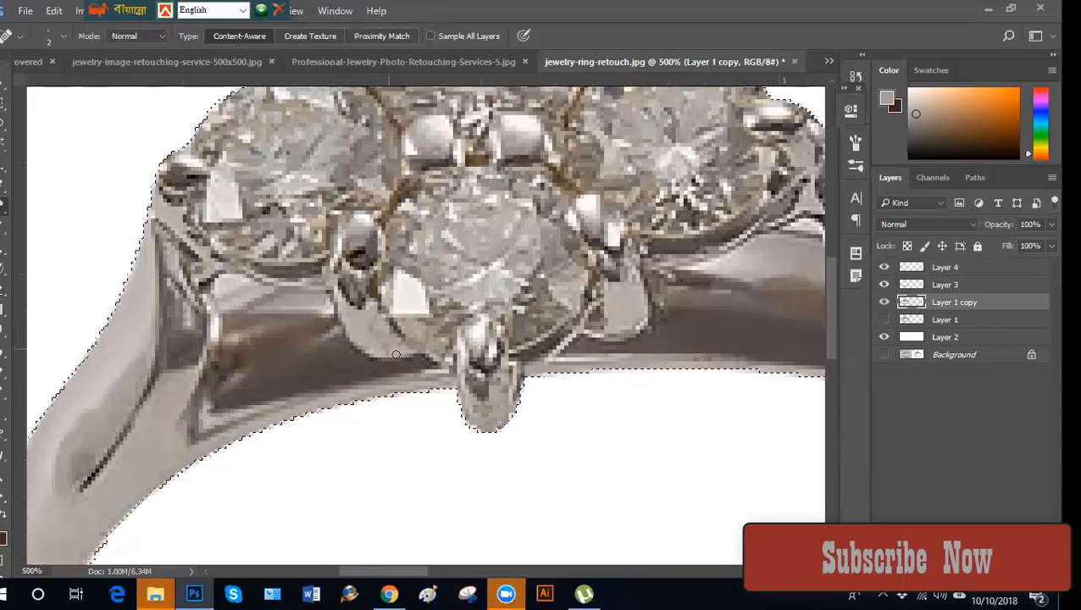
key(ctrl+minus)
key(ctrl+minus)
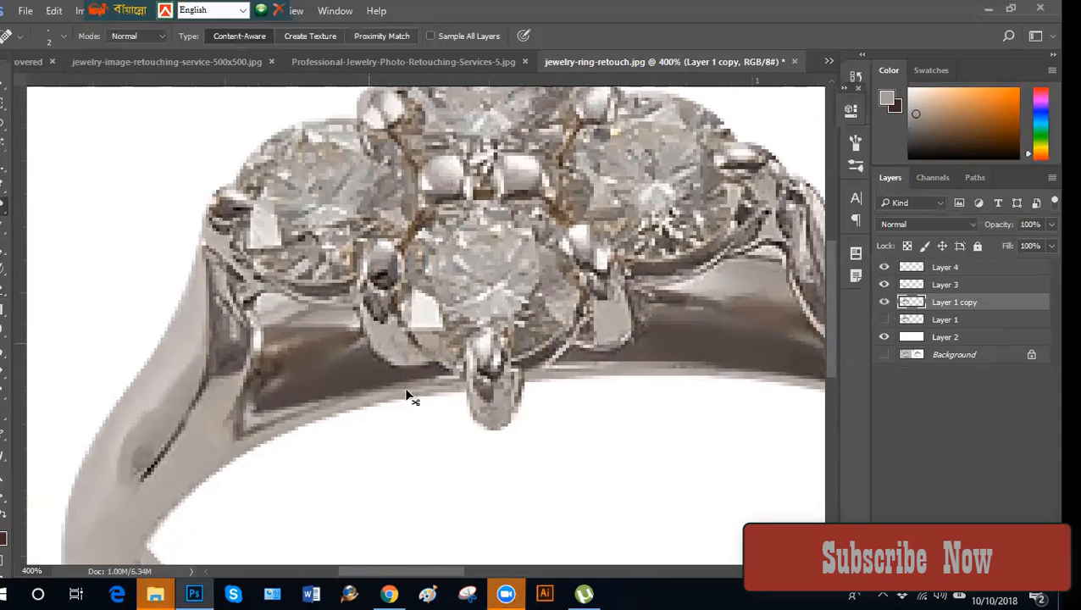
key(ctrl+plus)
key(ctrl+plus)
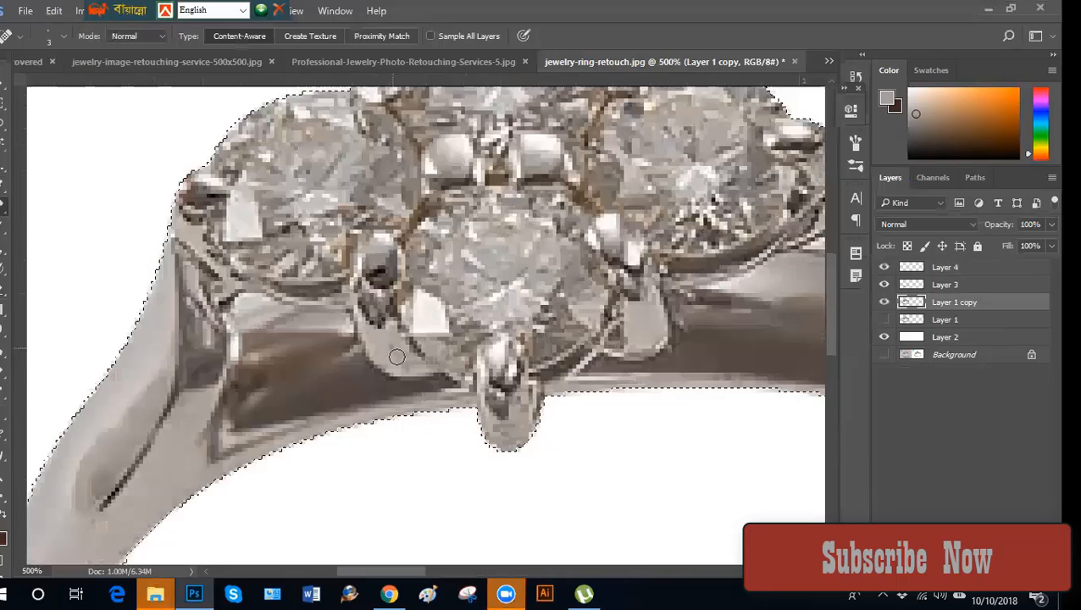
key(bracketleft)
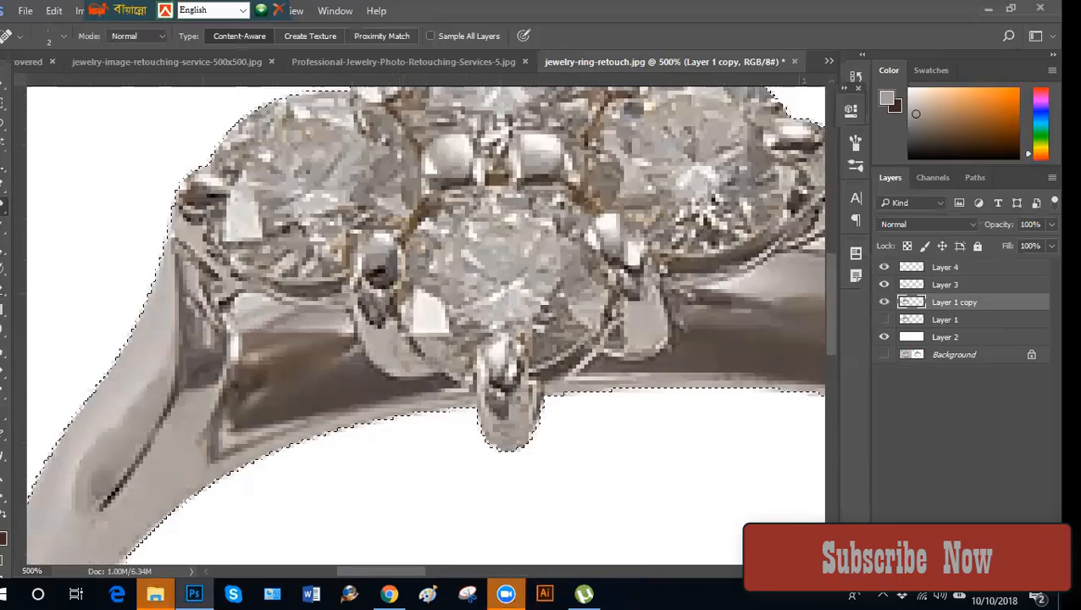
Clone clean metal along the lower edge of the prong beside the front stone with a 4 px Clone Stamp.
key(s)
key(bracketleft)
key(bracketleft)
key(bracketleft)
key(bracketleft)
key(bracketleft)
key(bracketleft)
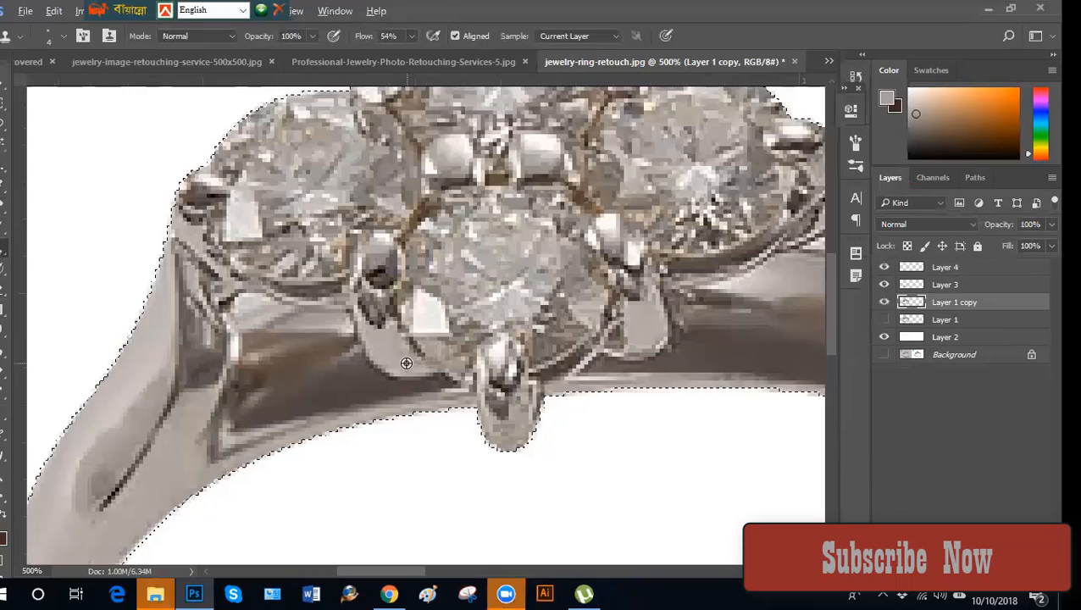
Review the diamond setting and the whole lower band at 200% zoom.
drag(493, 306, 428, 366)
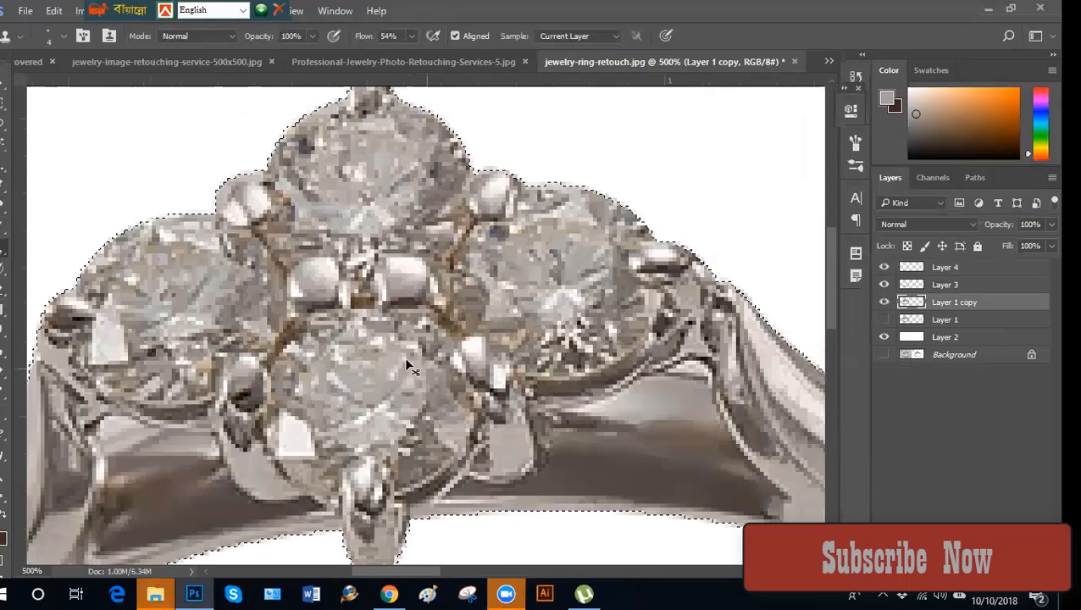
key(ctrl+minus)
key(ctrl+minus)
key(ctrl+minus)
drag(499, 440, 421, 156)
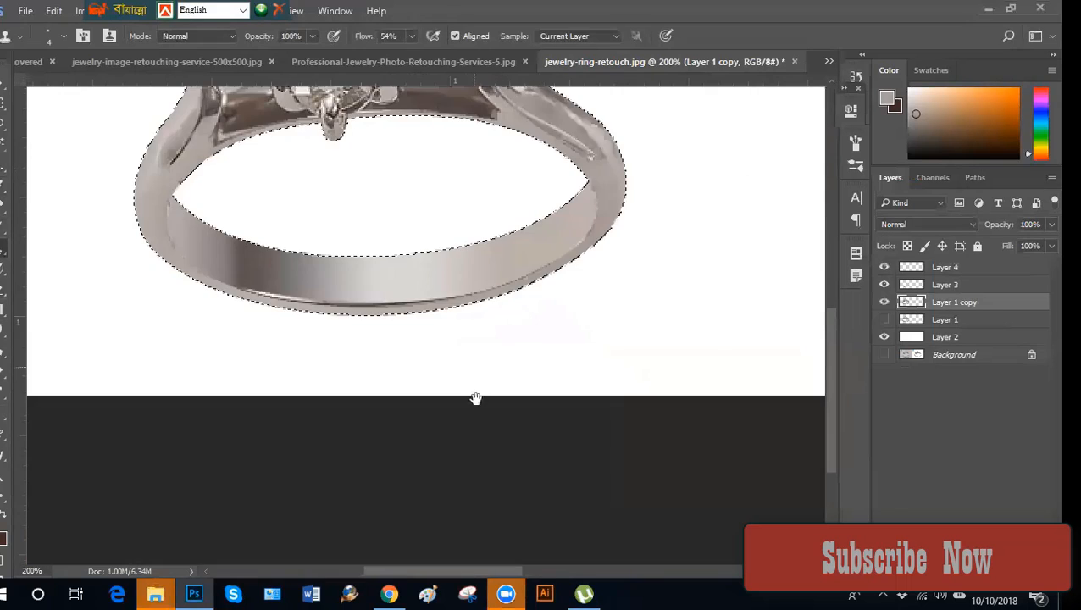
scroll(475, 398, up, 2)
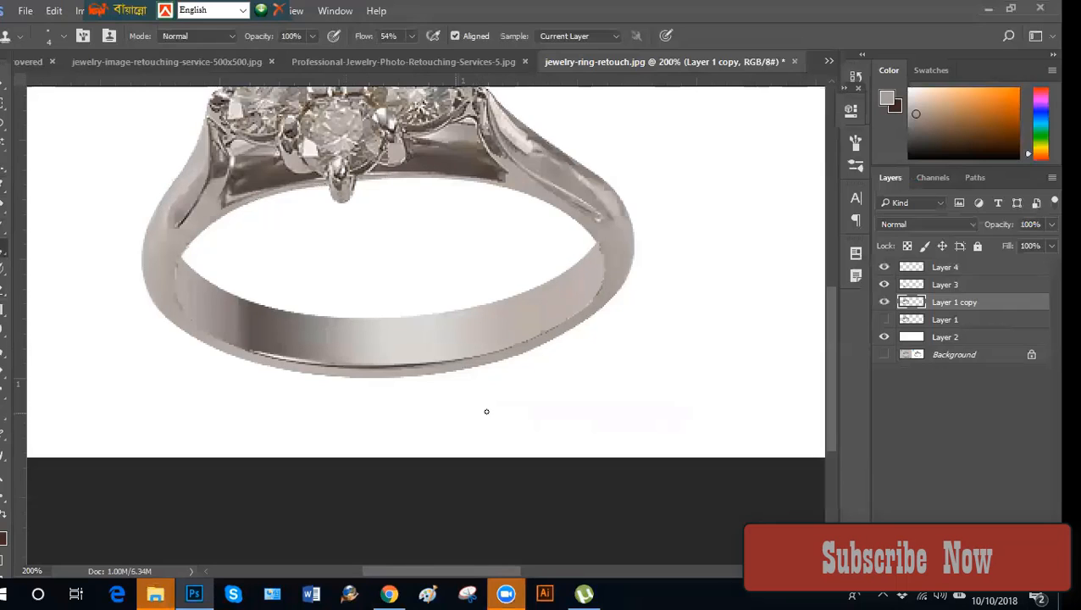
Clone clean metal down the outer side of the seam at the ring's right bend with a 7 px Clone Stamp on Layer 1 copy.
drag(478, 337, 530, 451)
key(ctrl+plus)
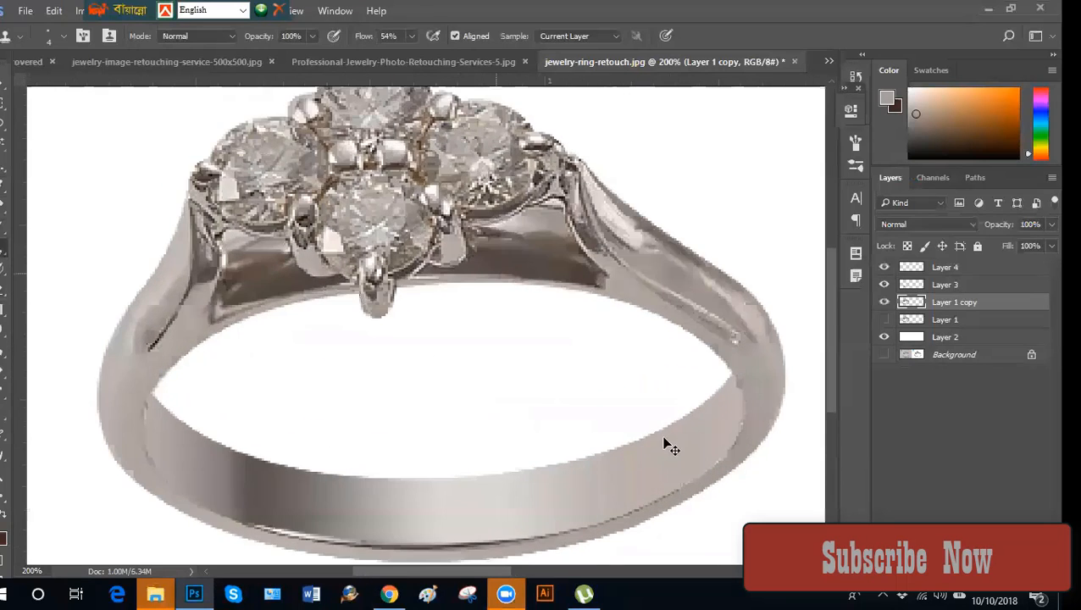
key(ctrl+plus)
key(ctrl+plus)
drag(641, 436, 531, 425)
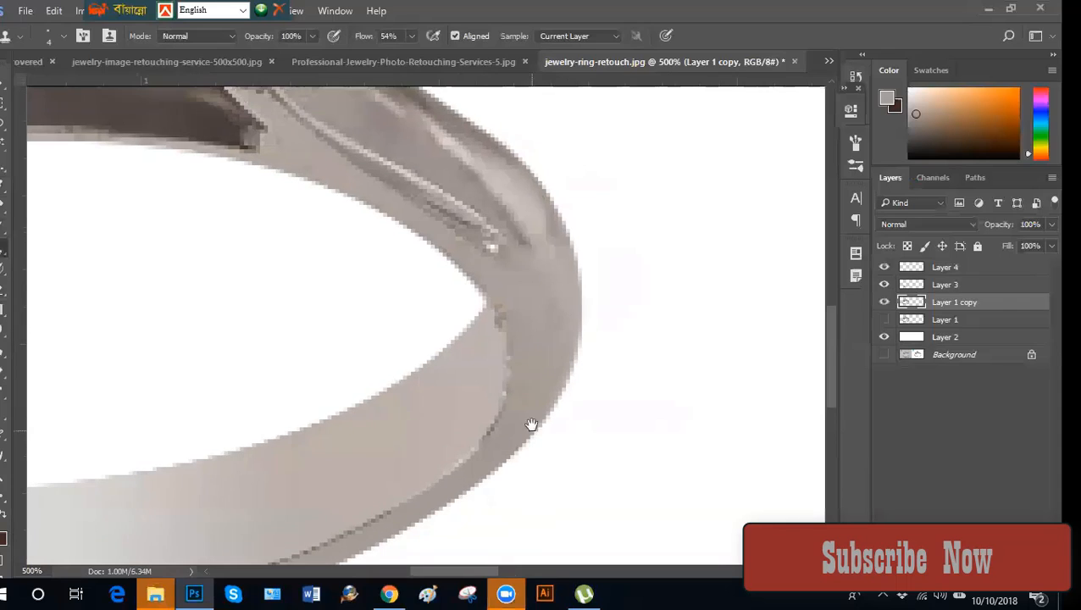
click(510, 357)
click(884, 302)
click(884, 301)
key(])
key(ctrl+plus)
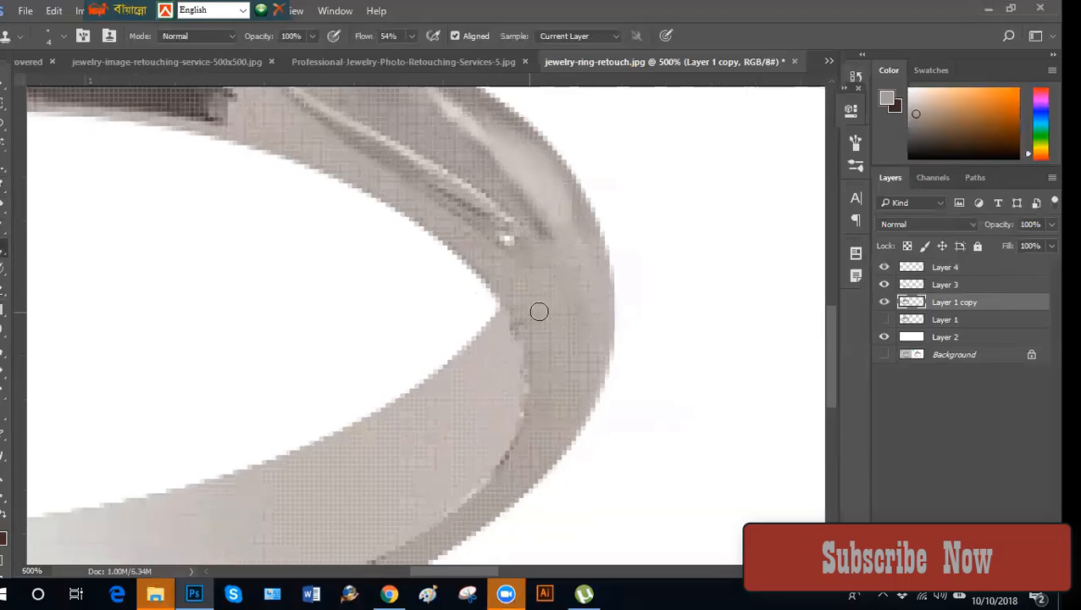
key(ctrl+minus)
key(])
key(])
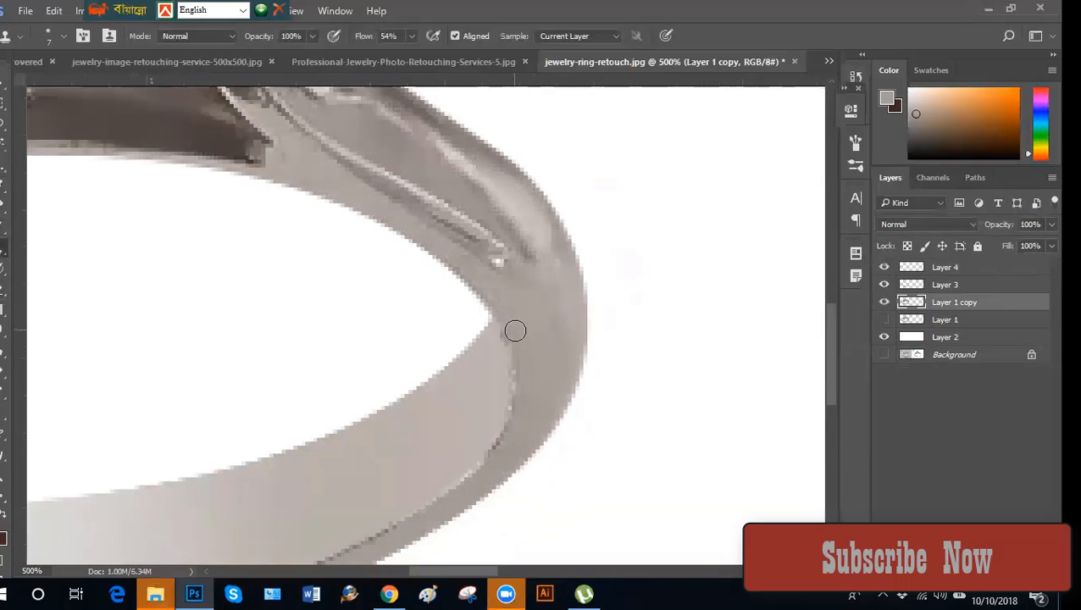
alt+click(511, 320)
drag(518, 342, 519, 429)
Clone away the remaining specks along the inner side of the right bend's seam, working up to the band's inner corner.
alt+click(527, 363)
alt+click(510, 419)
alt+click(510, 415)
click(512, 404)
alt+click(510, 410)
drag(511, 398, 513, 384)
click(514, 371)
alt+click(507, 364)
click(506, 342)
alt+click(504, 346)
alt+click(511, 332)
mouse_move(513, 430)
mouse_down()
mouse_move(581, 323)
mouse_move(577, 369)
mouse_up()
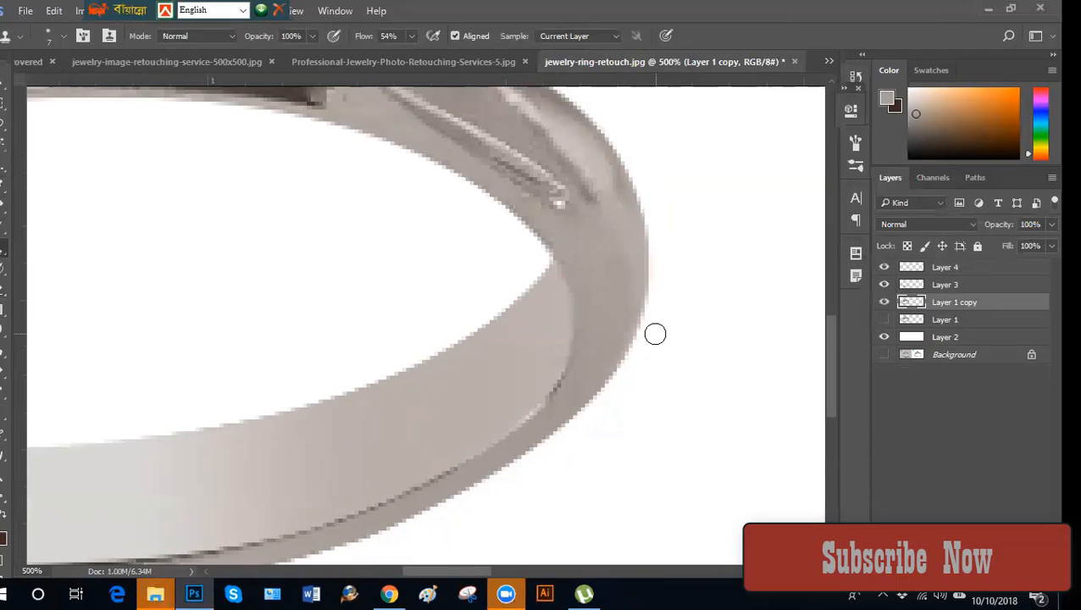
scroll(655, 333, down, 1)
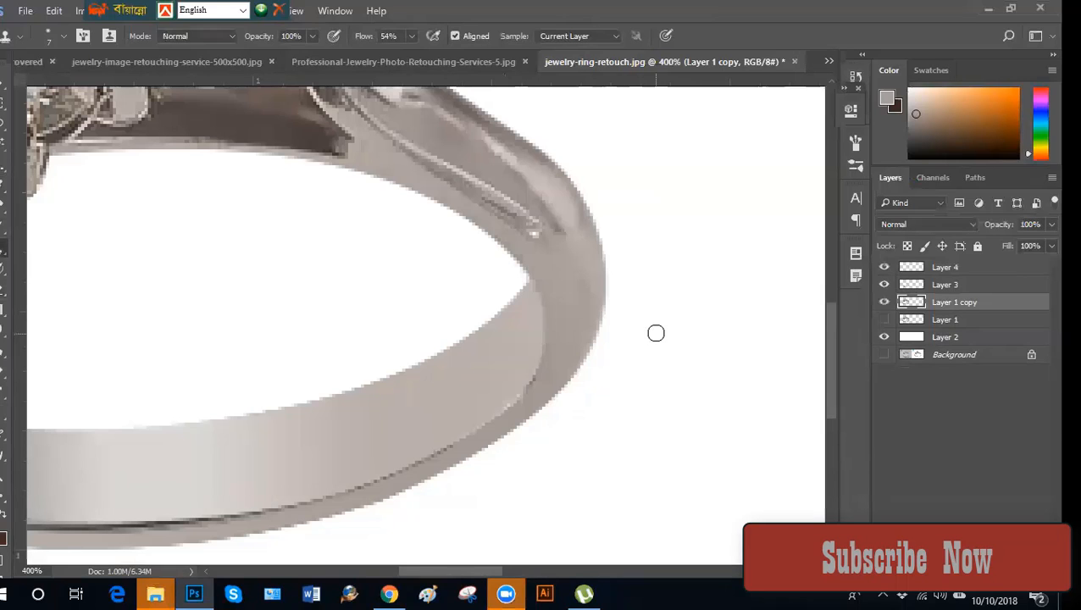
Review the whole ring and its lower band at 100% and 200% zoom for remaining flaws.
click(3, 83)
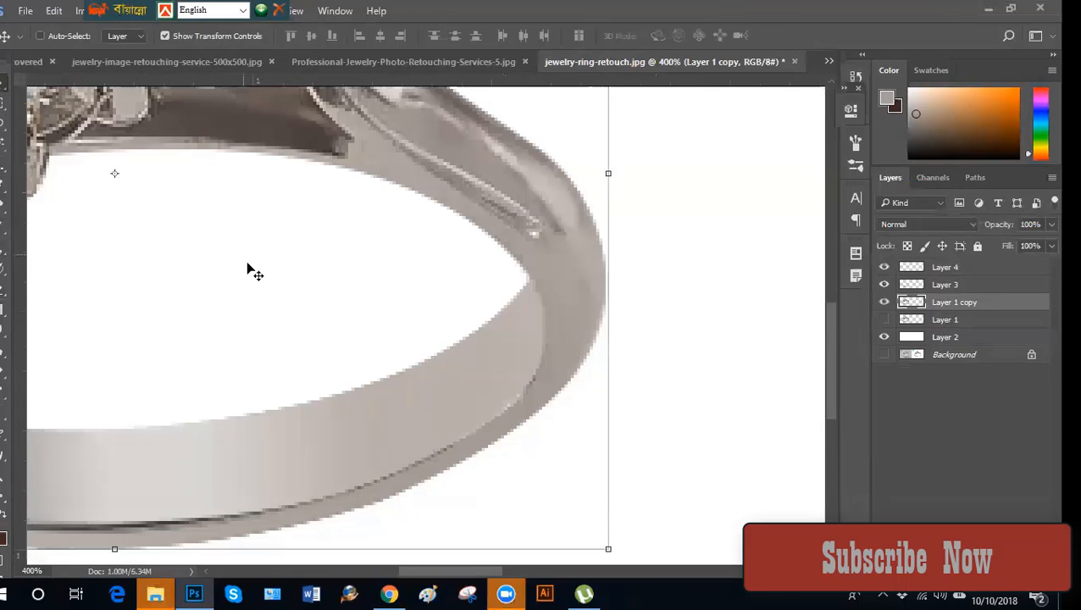
key(ctrl+minus)
key(ctrl+minus)
key(ctrl+minus)
key(ctrl+minus)
click(473, 405)
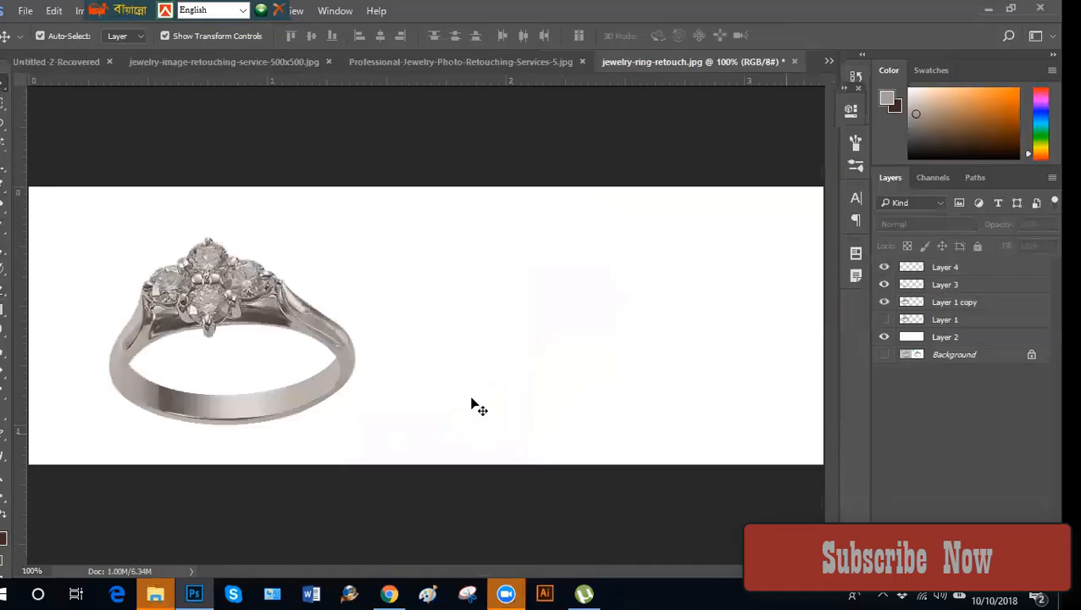
key(ctrl+plus)
drag(328, 449, 607, 356)
key(ctrl+plus)
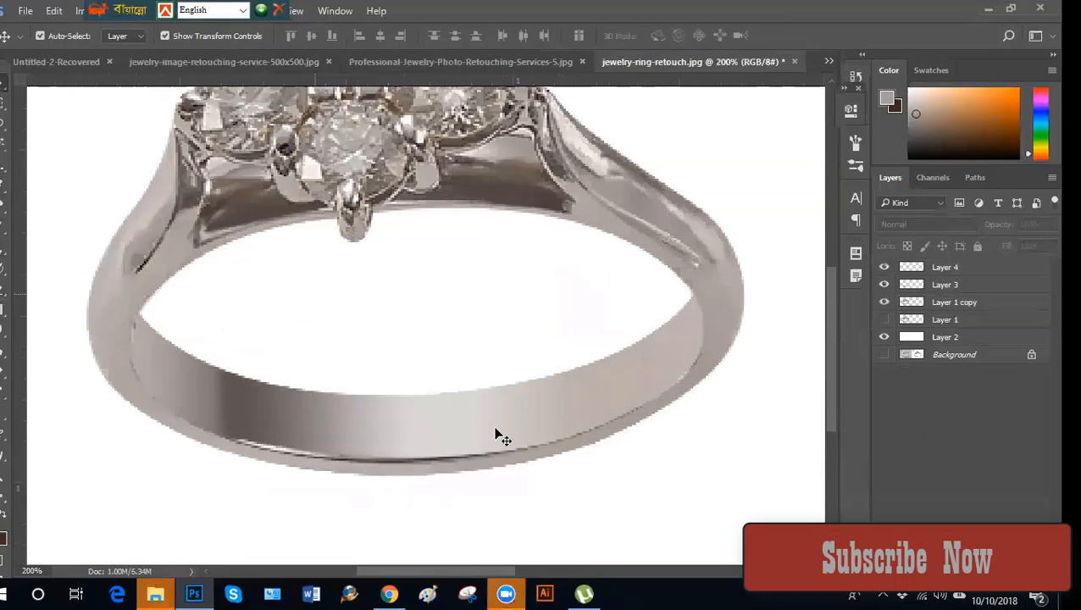
key(ctrl+minus)
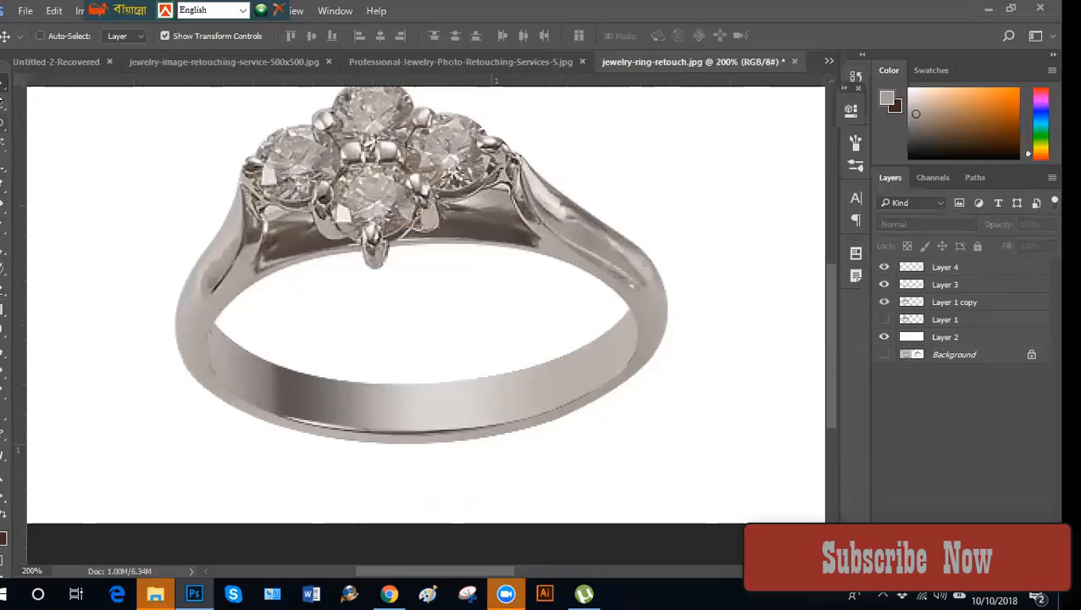
click(2, 105)
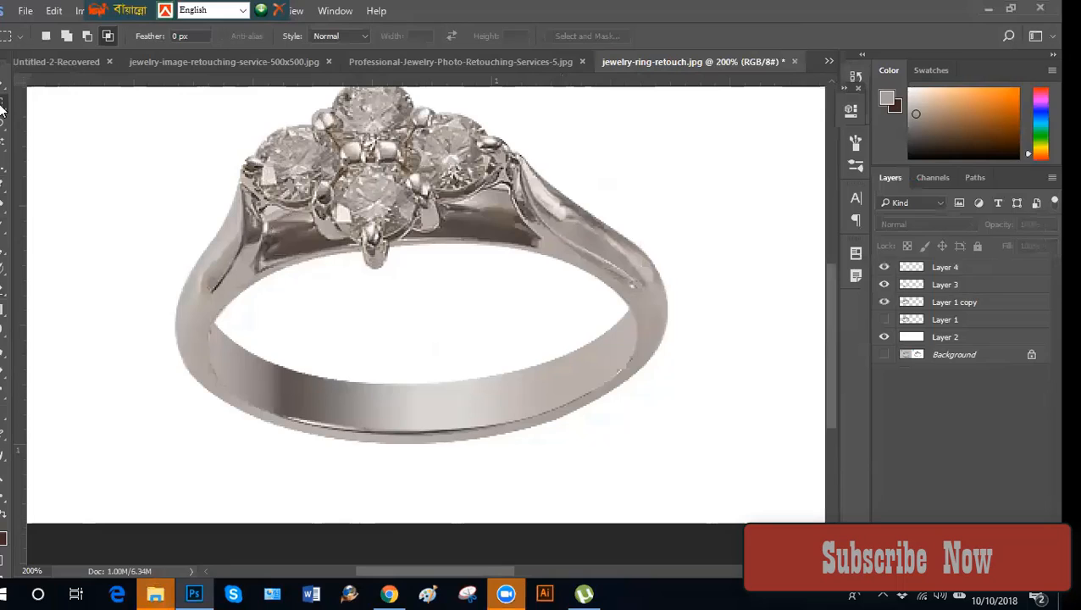
key(v)
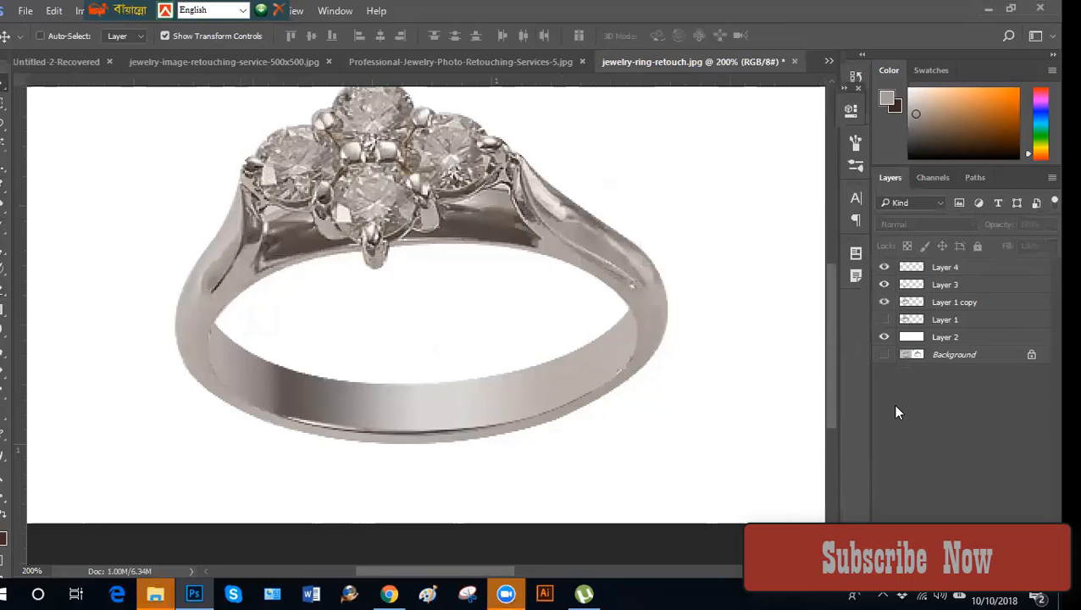
key(ctrl+minus)
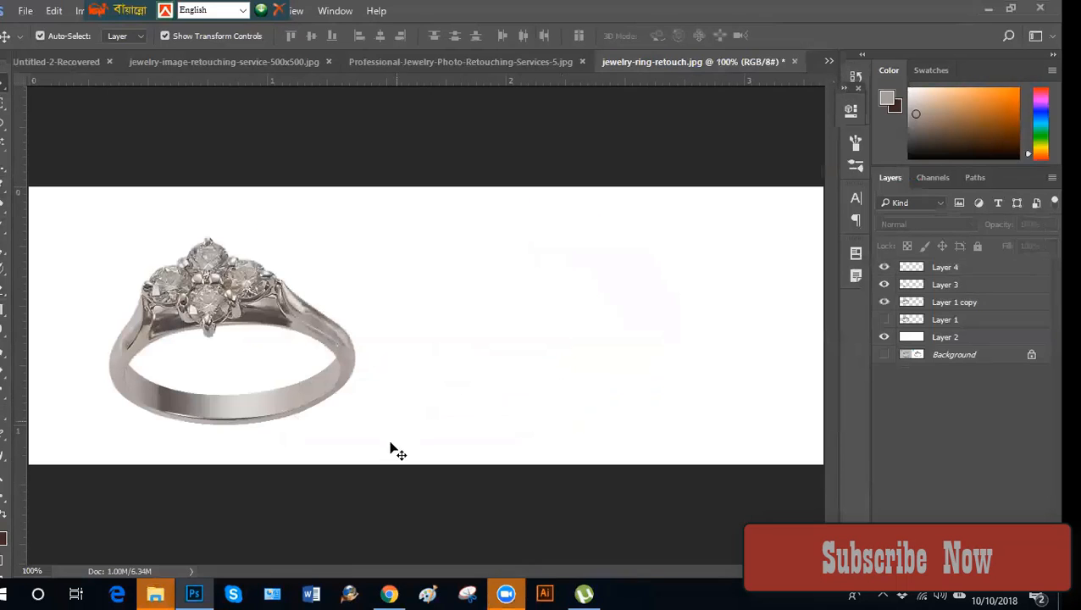
Load the ring's outline from Layer 1 copy as a selection and make that layer active for cloning at the left bend.
key(ctrl+plus)
key(ctrl+plus)
drag(284, 410, 599, 470)
drag(196, 412, 371, 438)
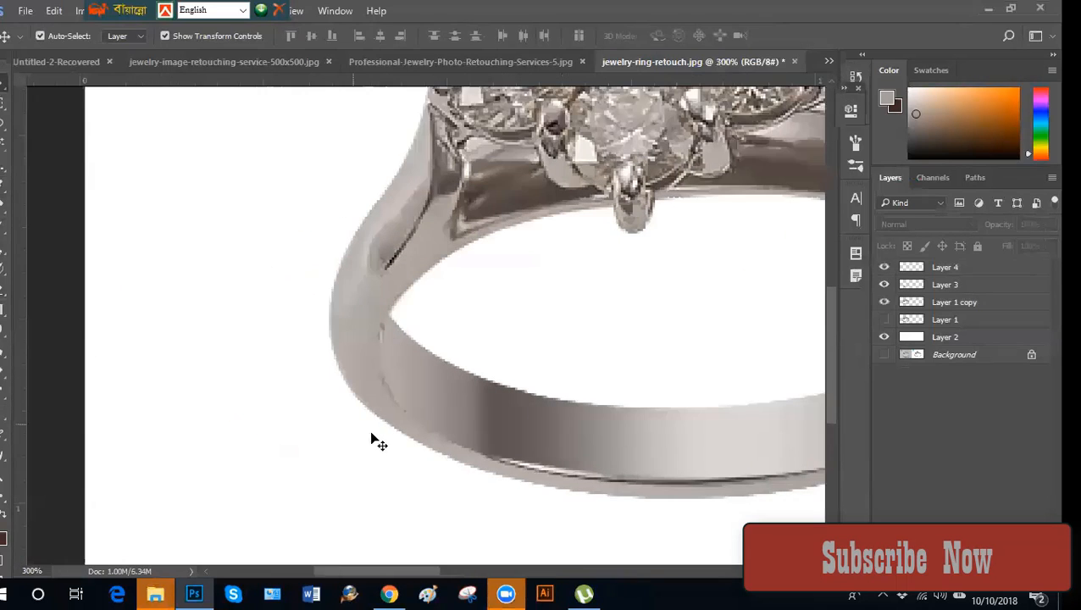
key(ctrl+plus)
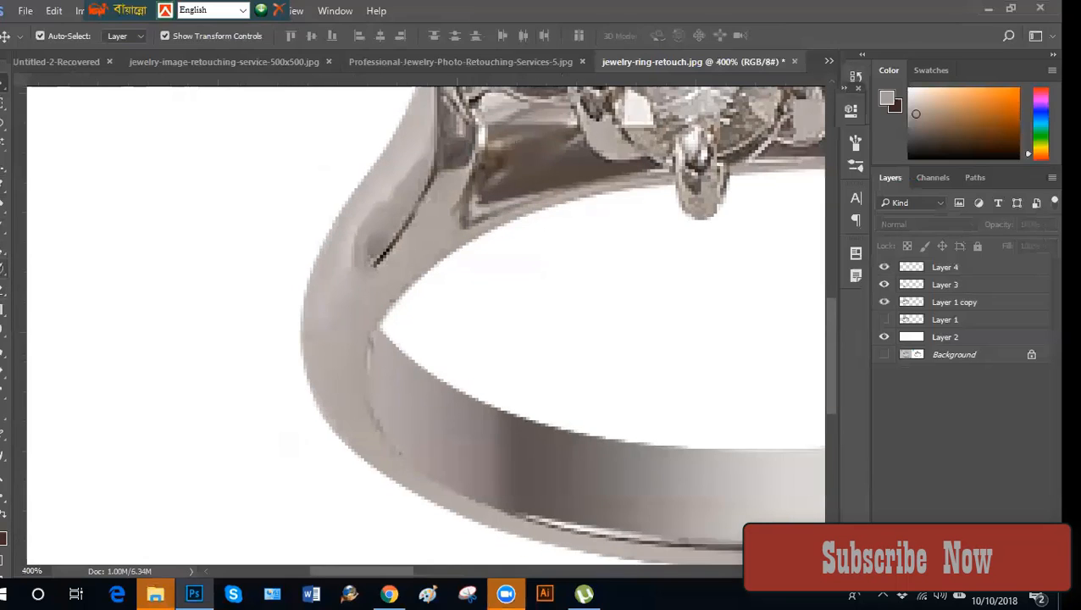
key(ctrl+plus)
key(s)
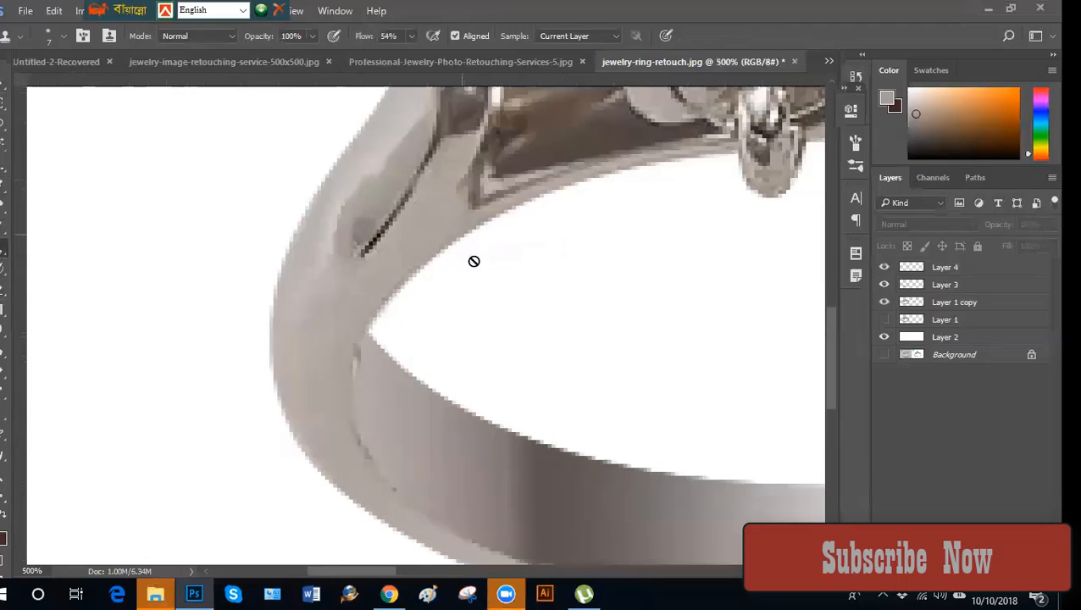
ctrl+click(911, 310)
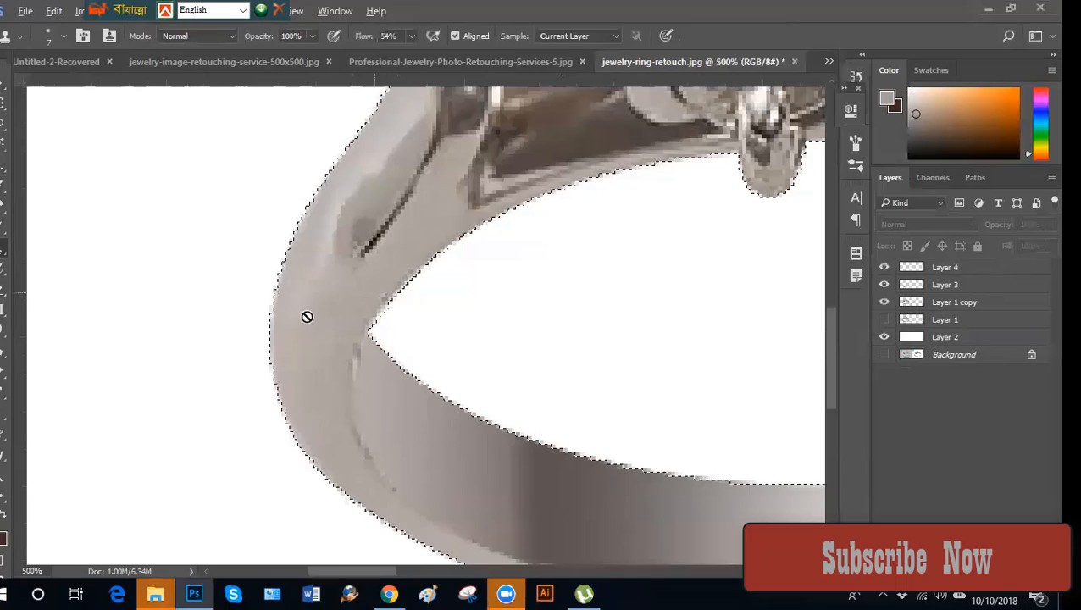
click(938, 309)
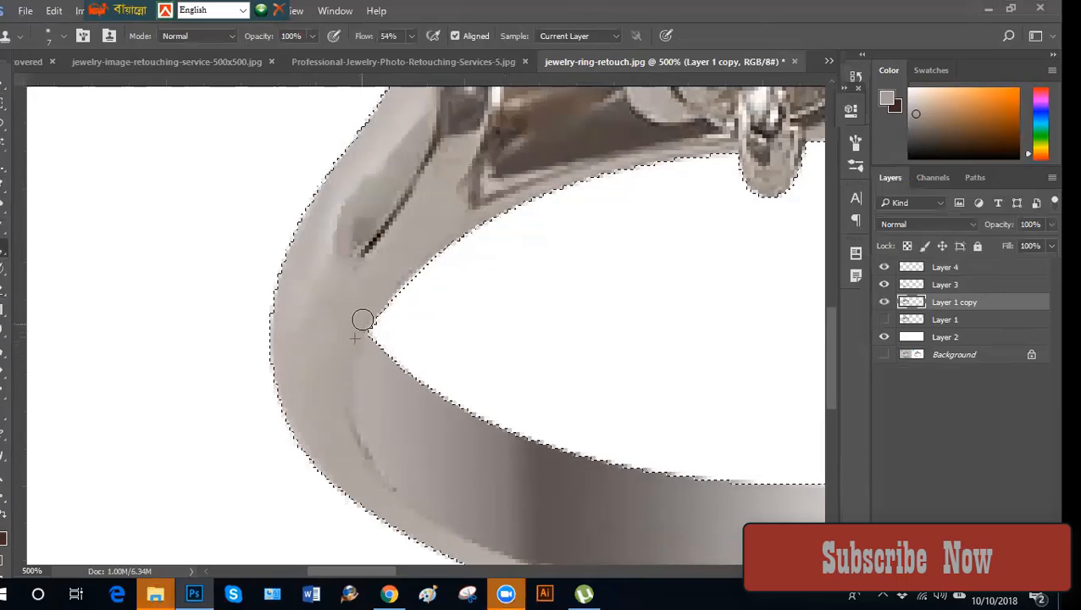
Clone clean metal over the dark specks along the left bend's inner seam with the 7 px Clone Stamp, and clear the selection.
alt+click(337, 389)
drag(342, 408, 351, 439)
alt+click(401, 500)
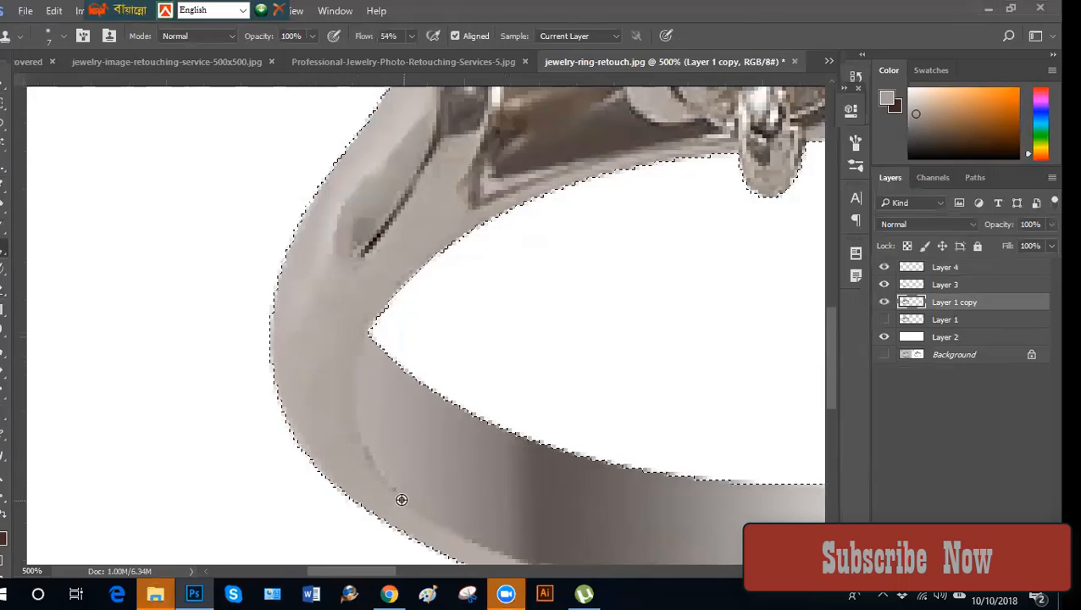
click(393, 488)
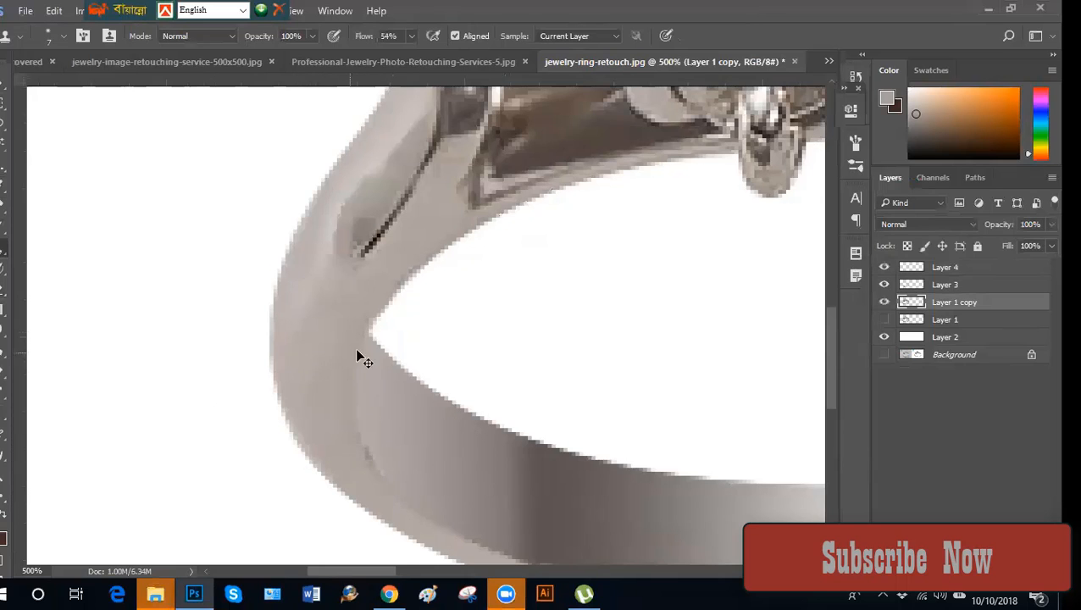
key(ctrl+d)
Examine the retouched ring from setting to band at 100%, 200% and 300% zoom.
key(ctrl+minus)
key(ctrl+minus)
key(ctrl+minus)
key(ctrl+minus)
key(ctrl+plus)
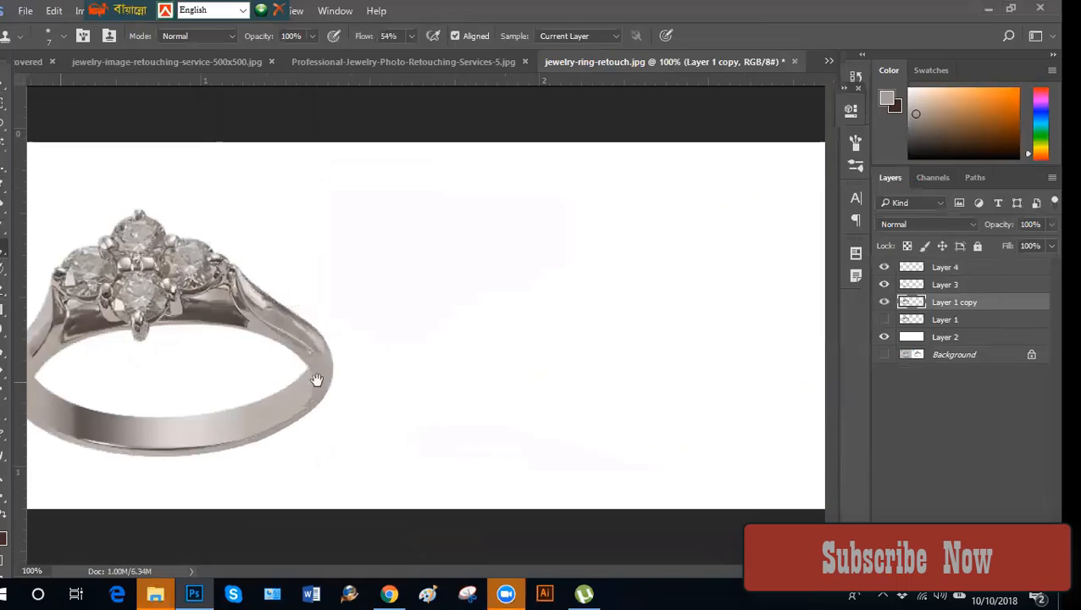
drag(317, 380, 375, 385)
drag(459, 383, 331, 348)
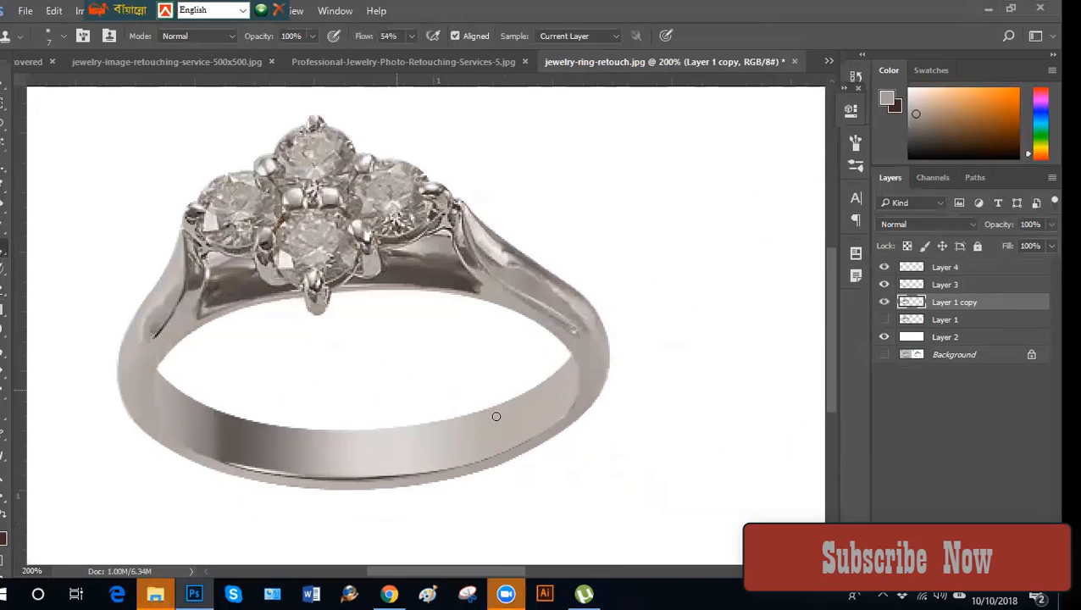
key(ctrl+plus)
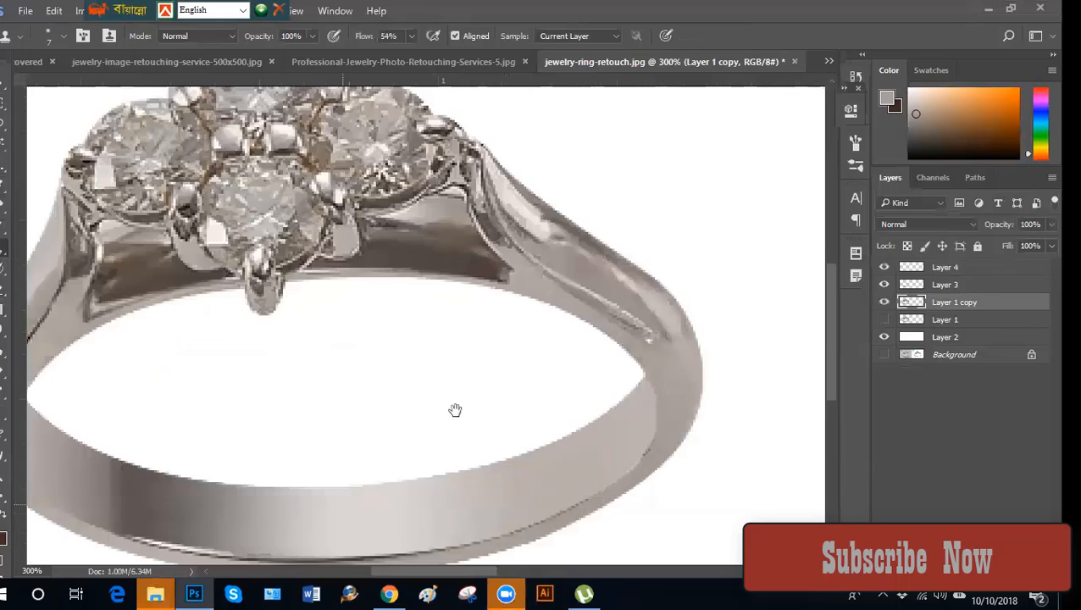
key(ctrl+minus)
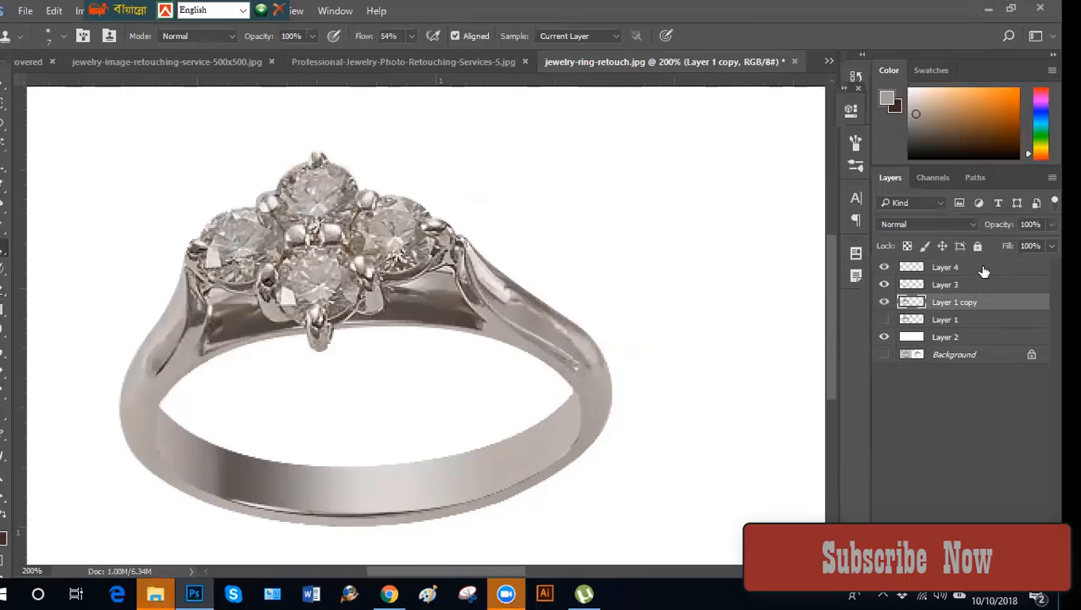
Compare the band with and without Layer 3 and the lower edge with and without Layer 4.
click(884, 286)
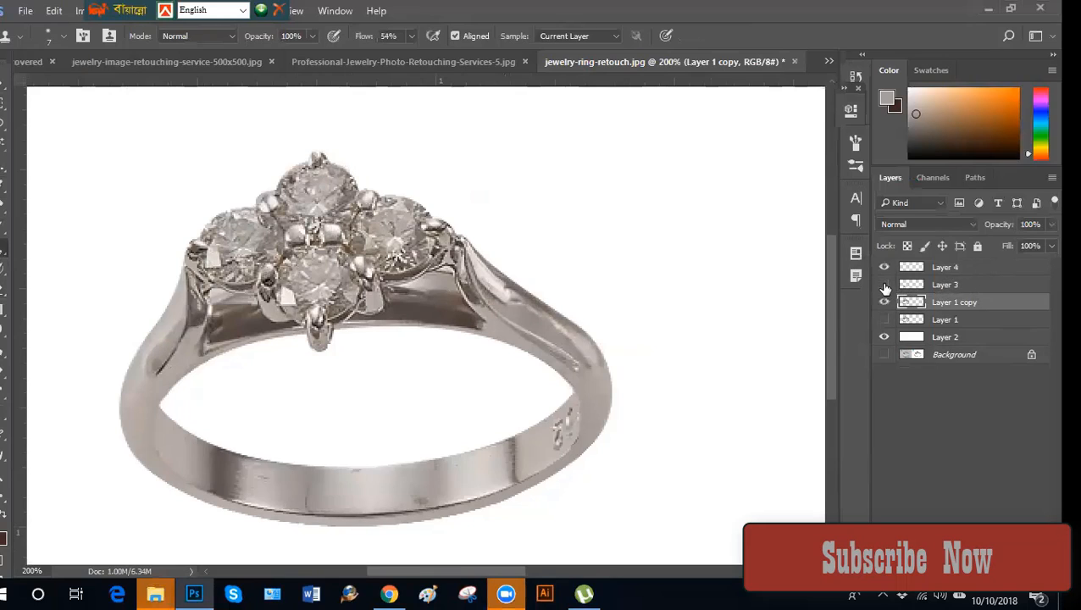
click(885, 285)
click(885, 268)
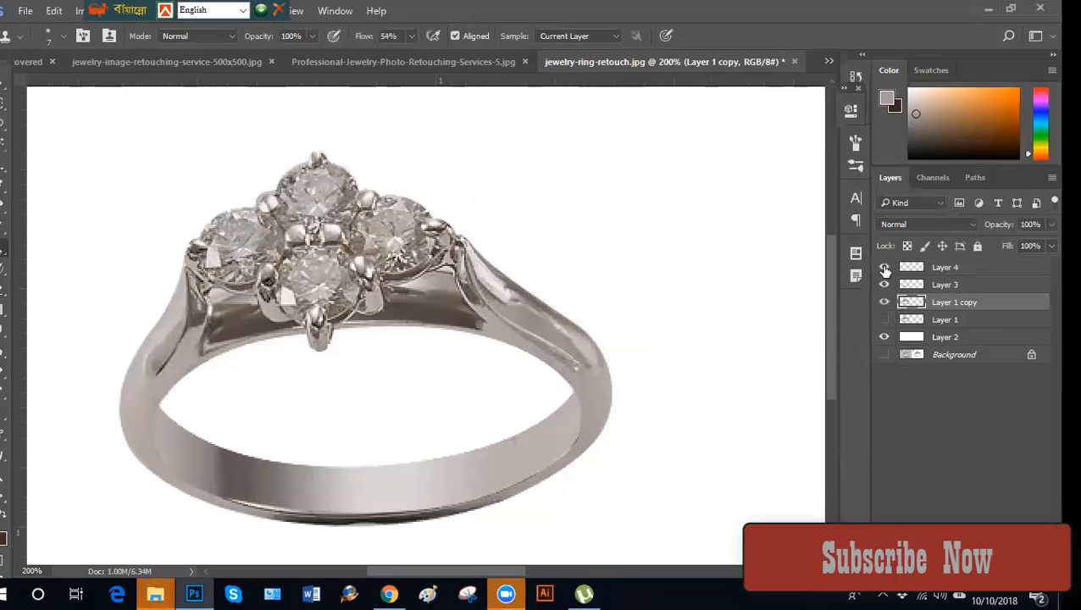
click(884, 268)
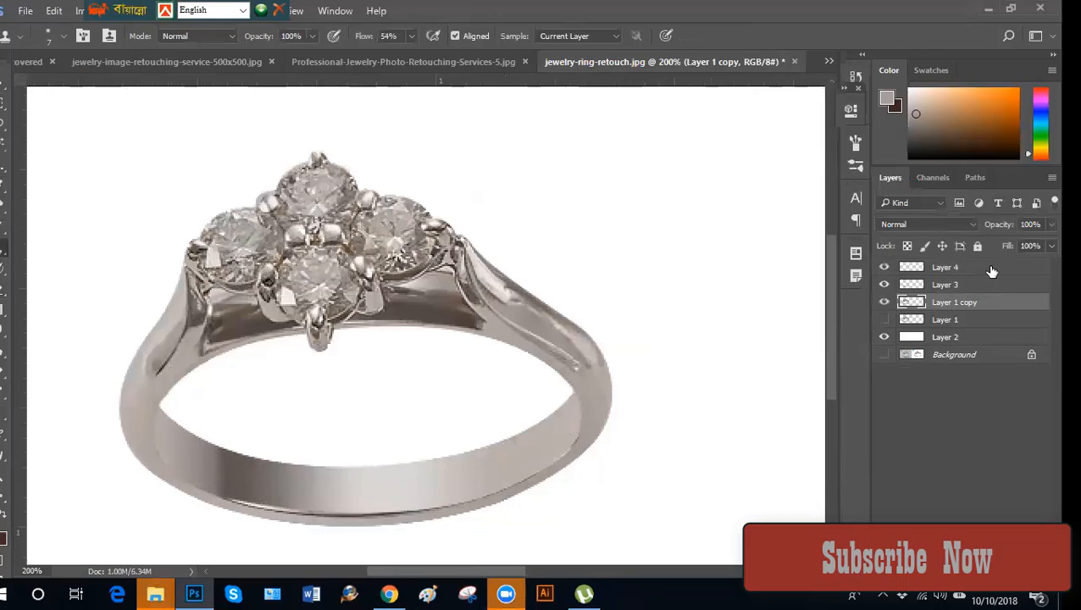
Duplicate Layer 4, Layer 3 and Layer 1 copy together and merge the duplicates into a single ring layer.
shift+click(992, 270)
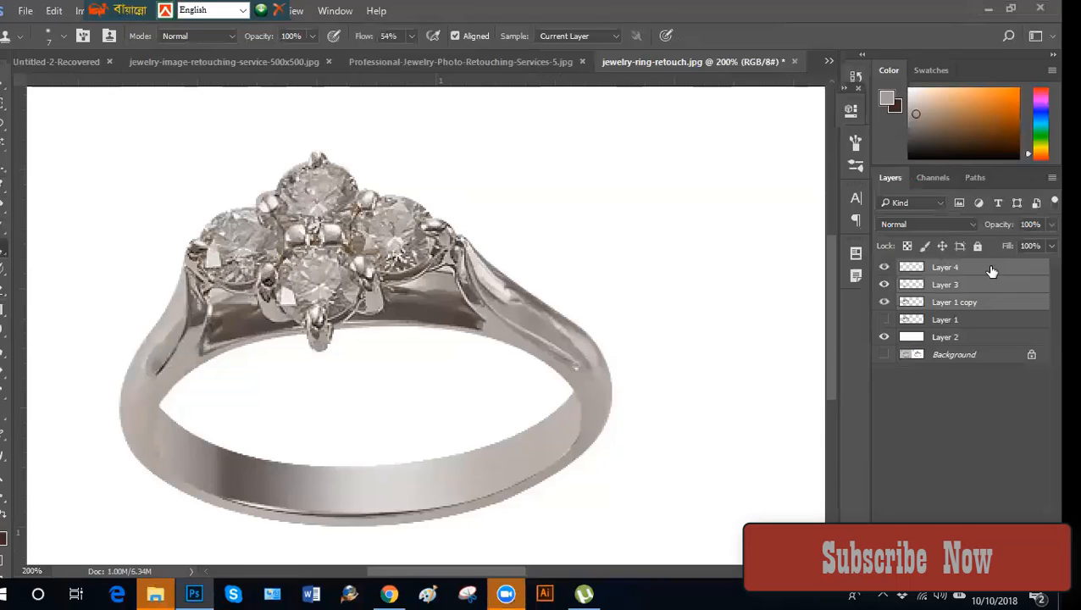
key(ctrl+j)
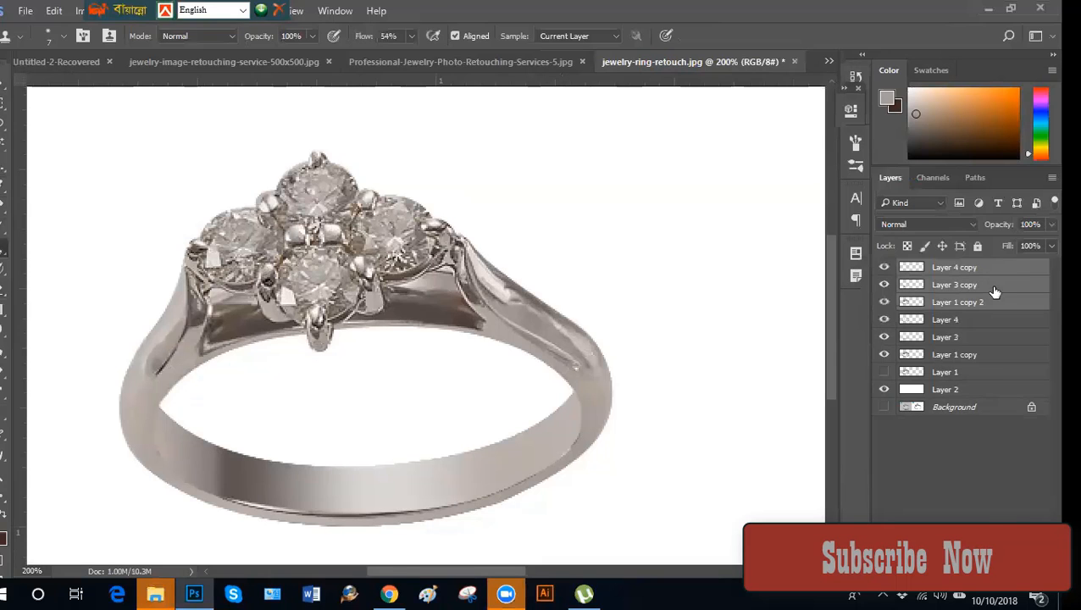
right_click(995, 292)
click(700, 536)
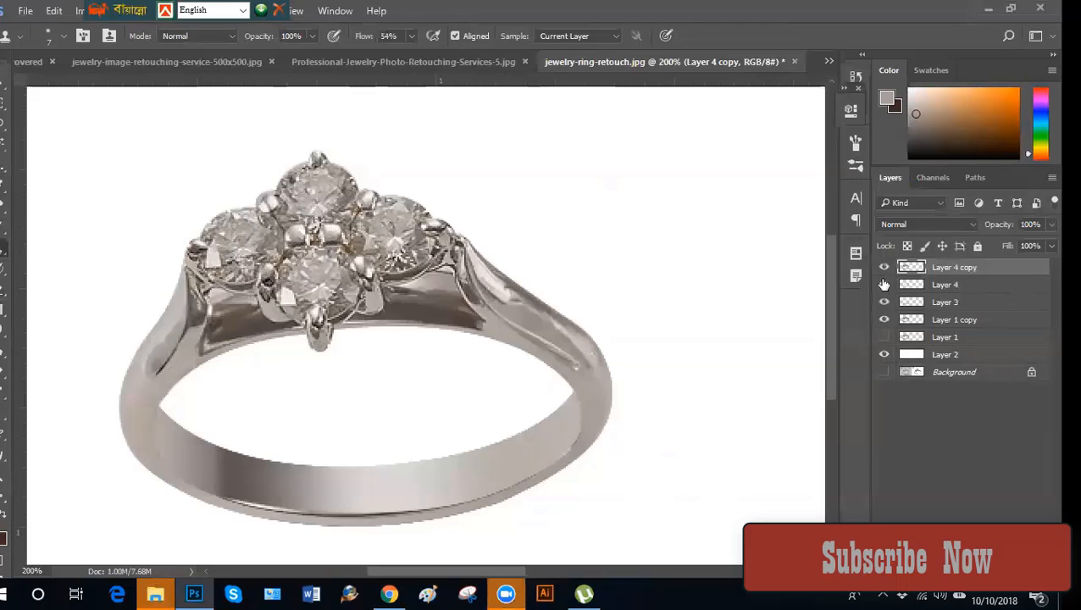
Hide the original Layer 4, Layer 3 and Layer 1 copy, and check the merged ring layer on its own.
drag(884, 285, 883, 325)
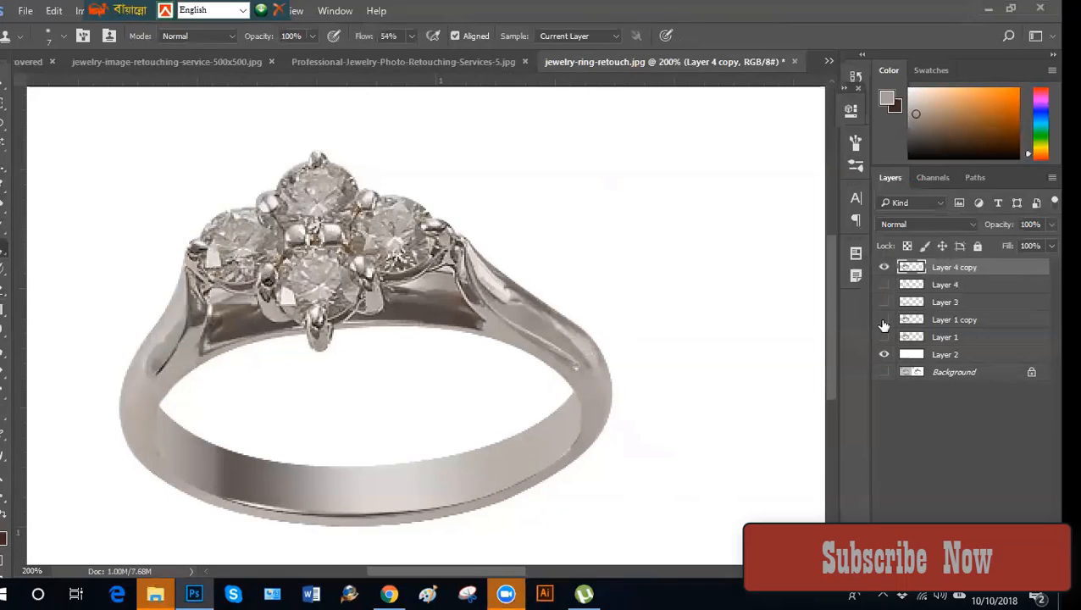
click(883, 270)
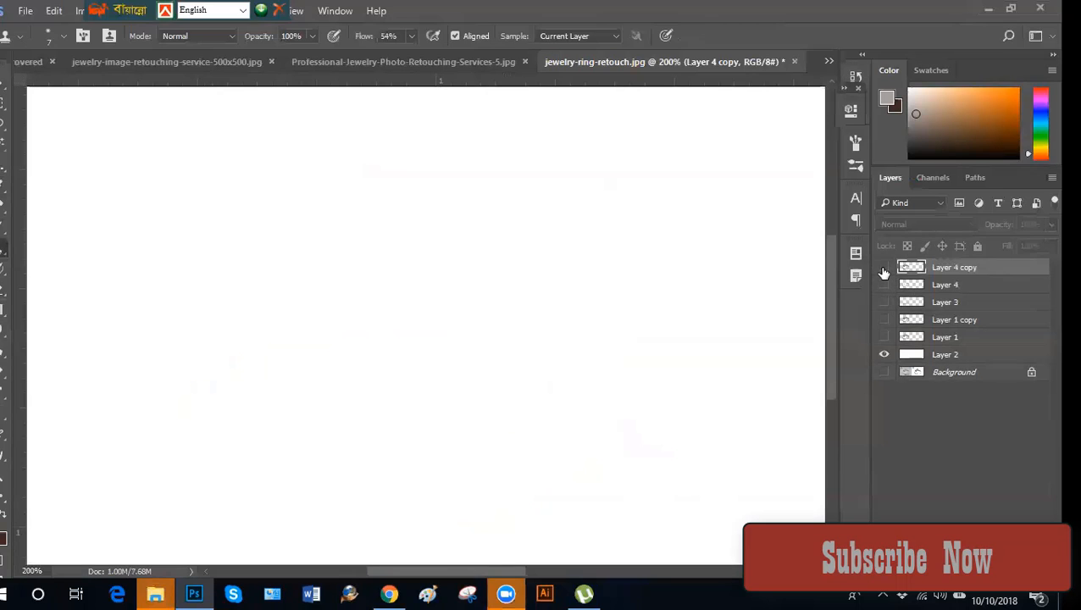
click(884, 270)
click(884, 269)
click(884, 270)
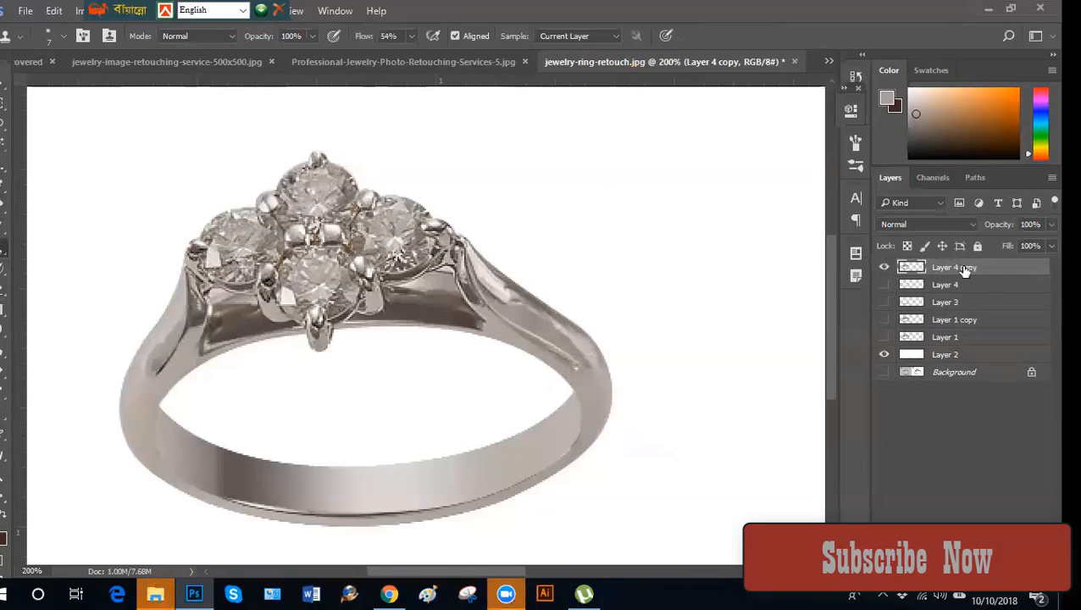
key(ctrl+minus)
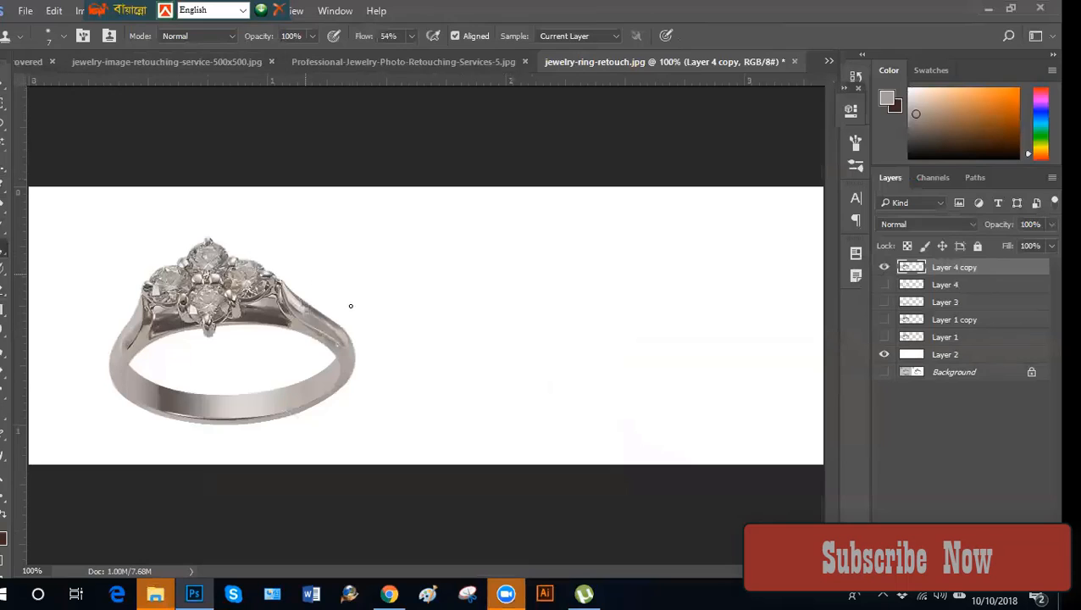
key(ctrl+plus)
drag(401, 377, 395, 383)
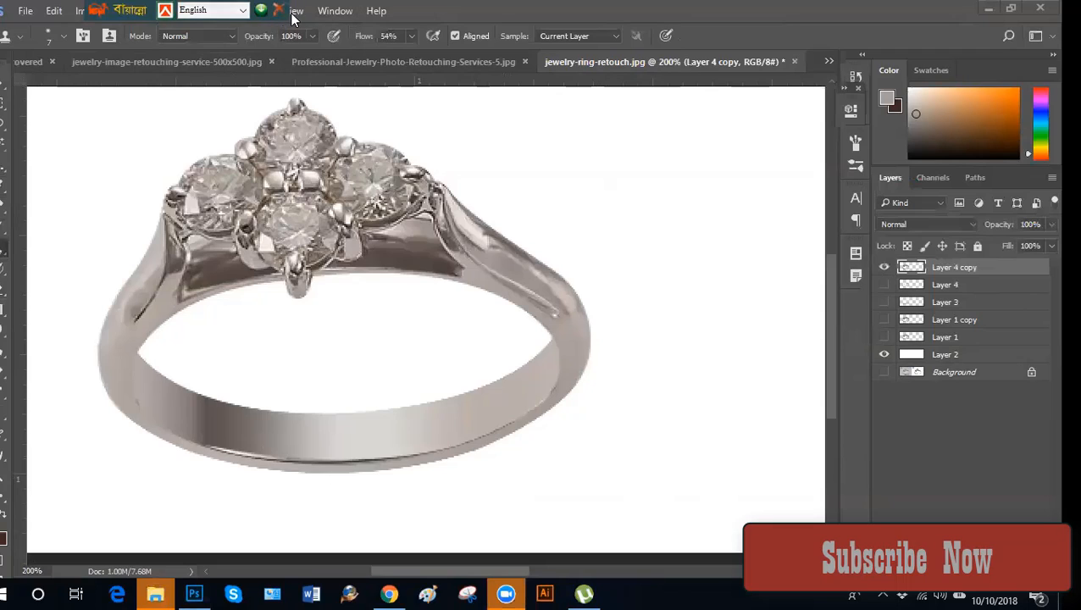
click(932, 467)
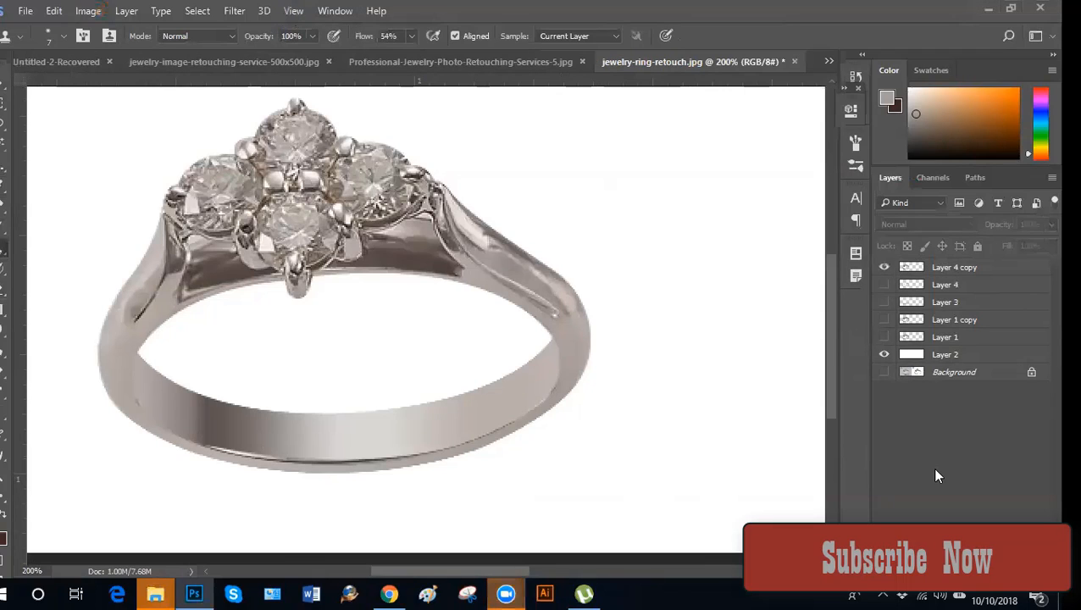
click(88, 12)
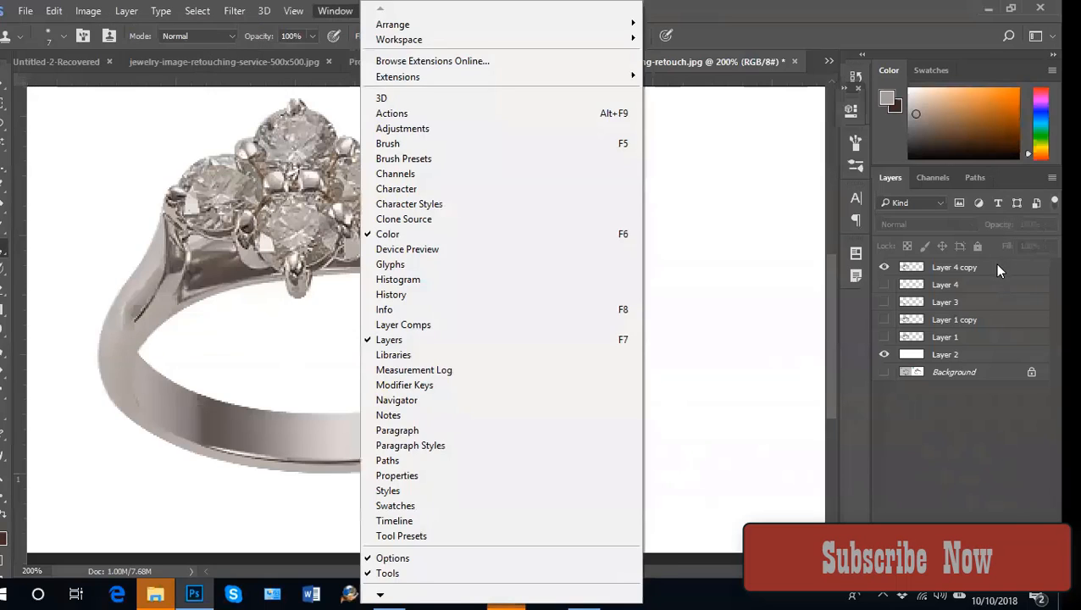
click(997, 270)
click(89, 11)
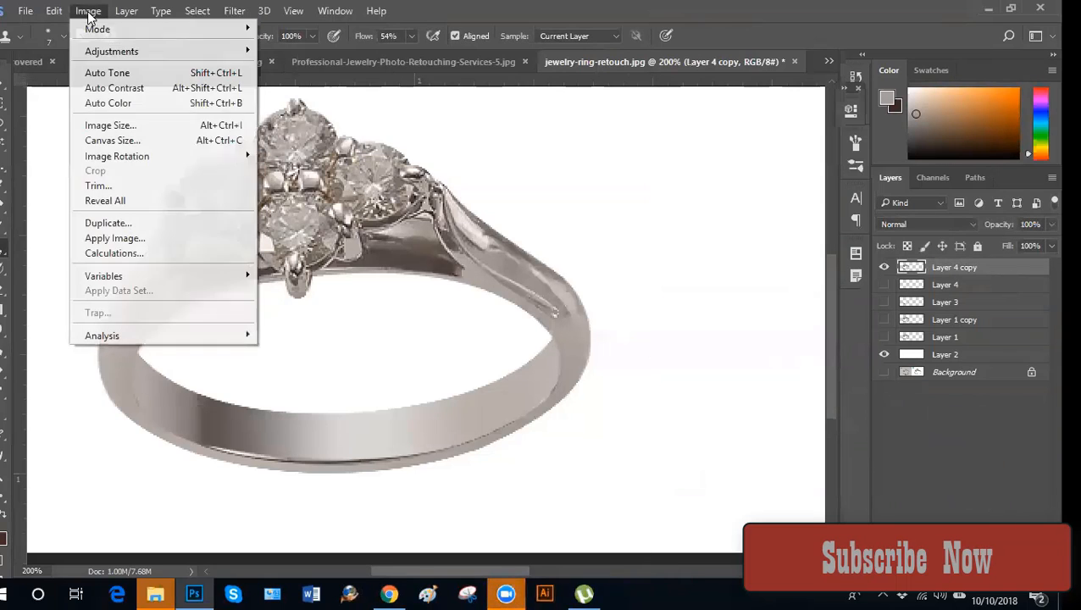
mouse_move(202, 53)
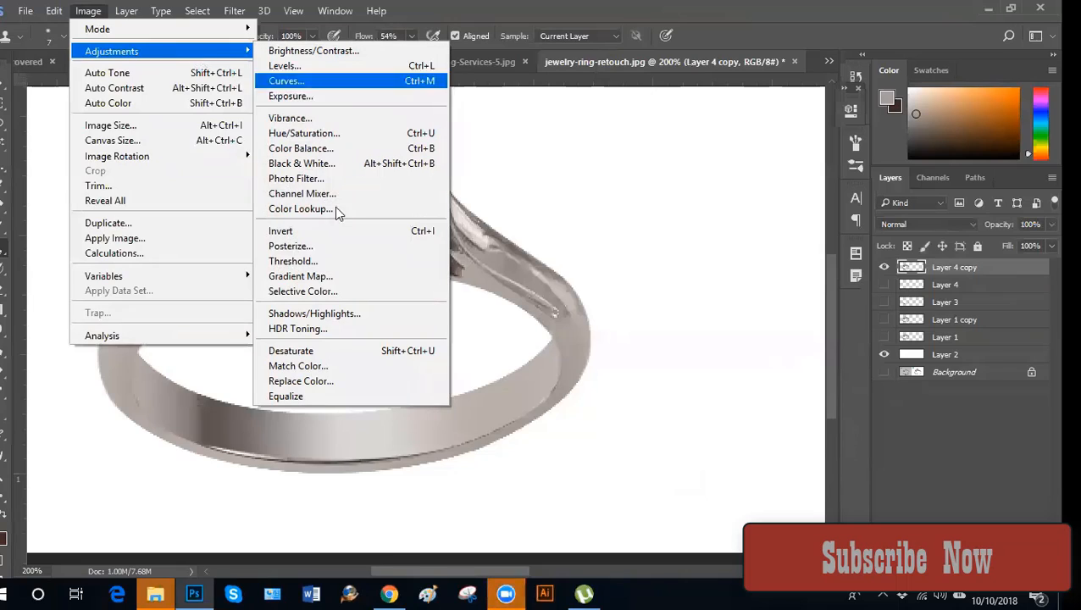
click(941, 466)
click(940, 466)
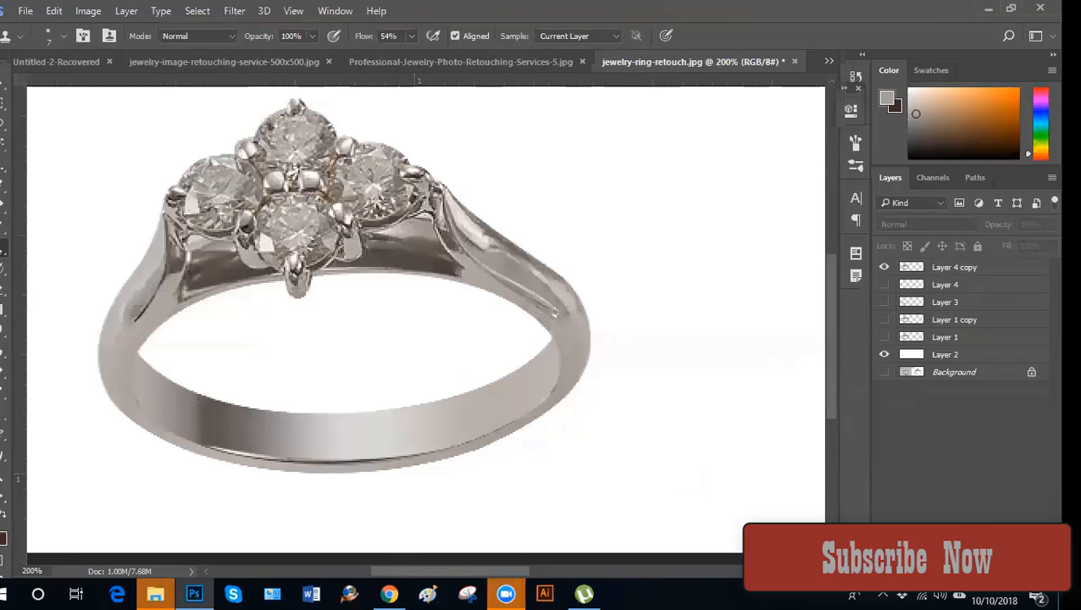
click(974, 568)
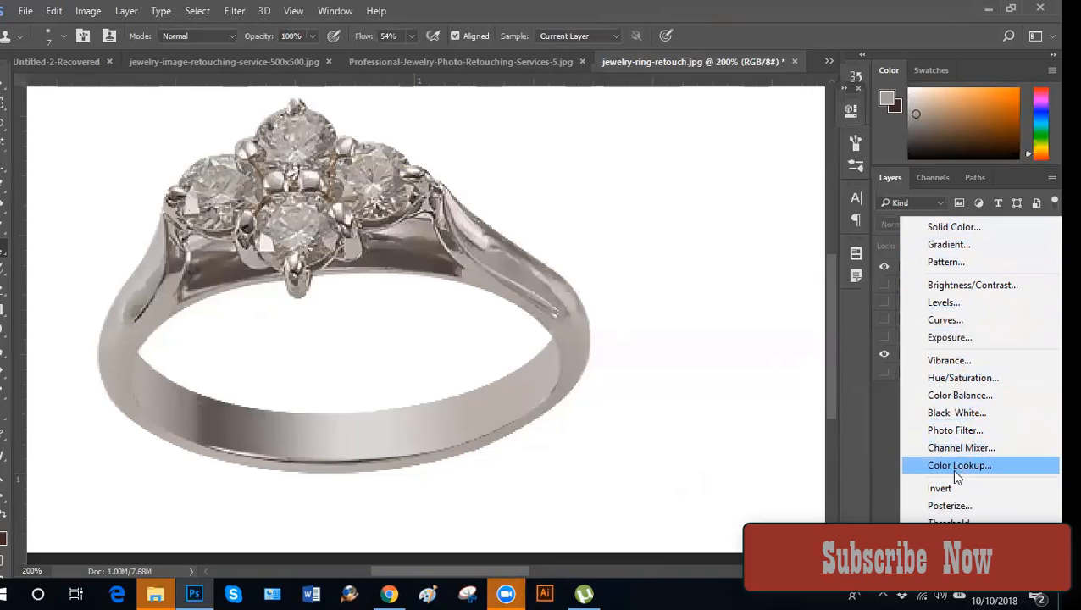
click(885, 448)
click(89, 11)
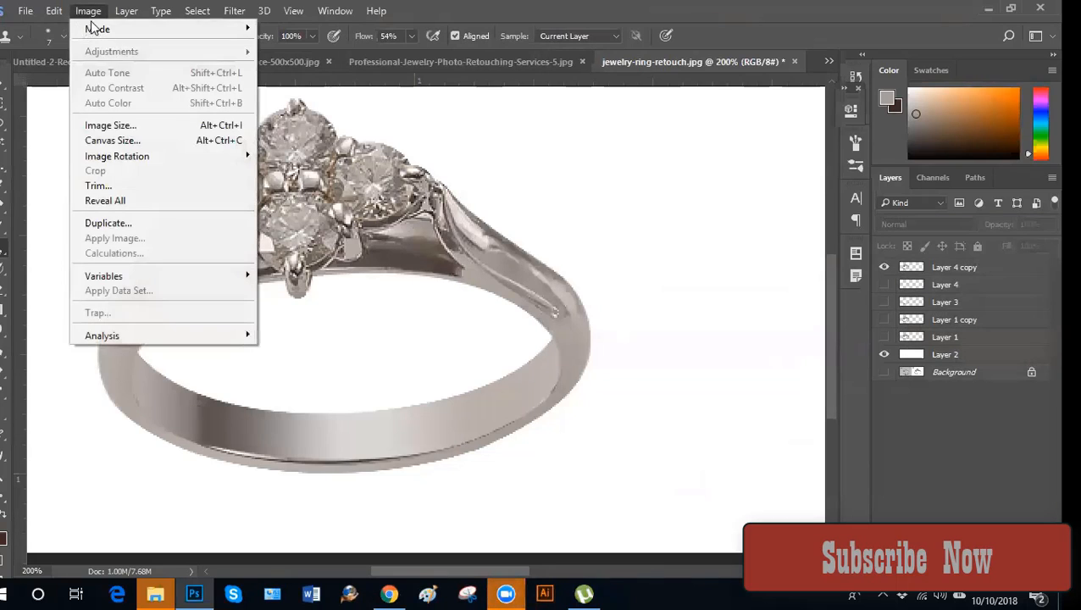
Try a Levels adjustment on Layer 4 copy with input black 30 and white 212, and undo it.
click(965, 267)
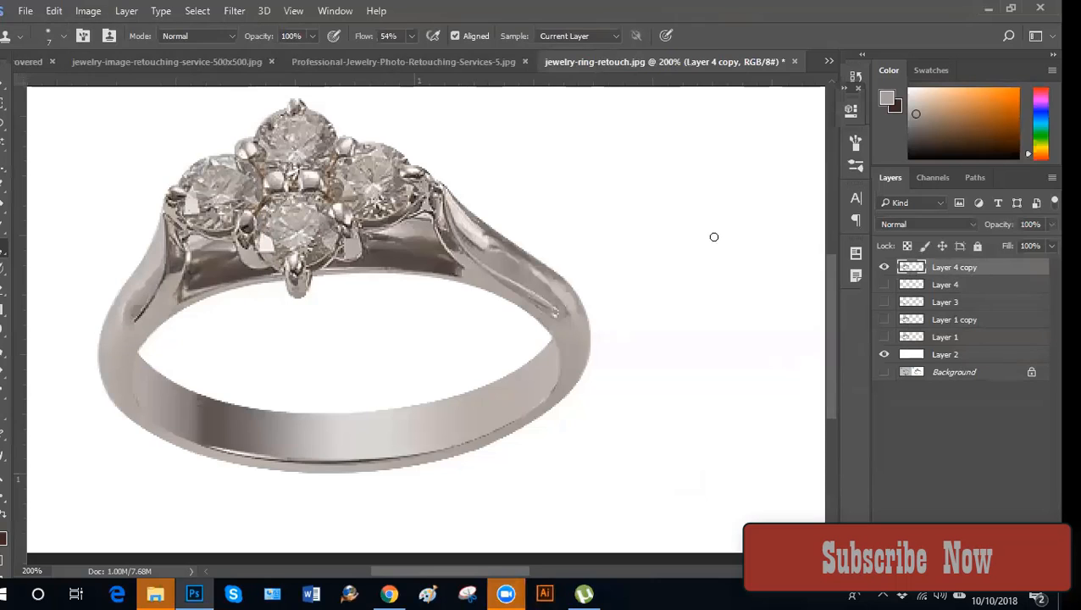
click(94, 10)
mouse_move(234, 53)
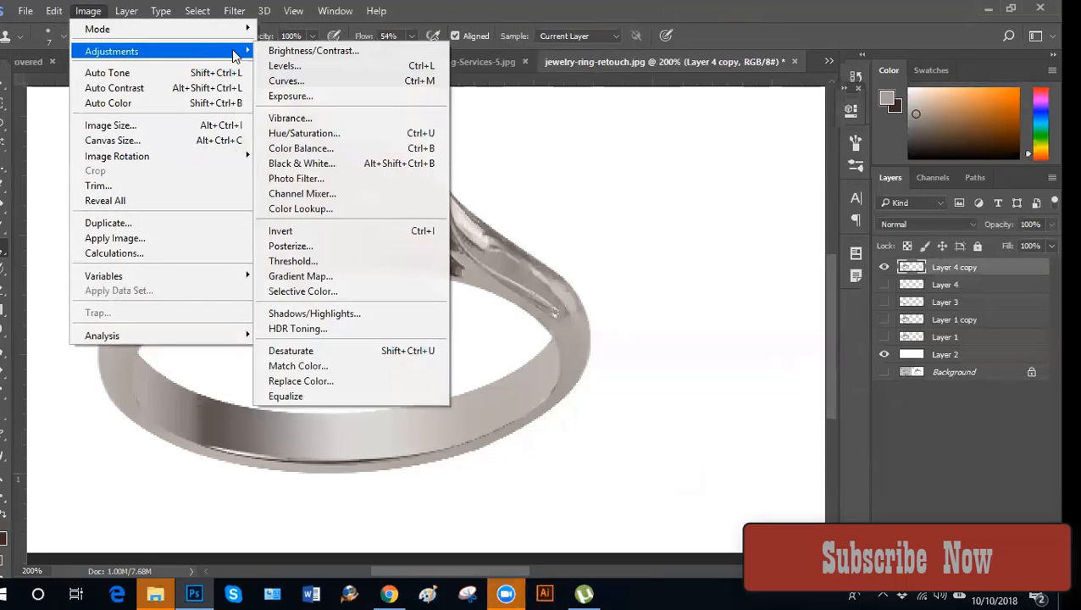
click(313, 74)
drag(712, 292, 735, 293)
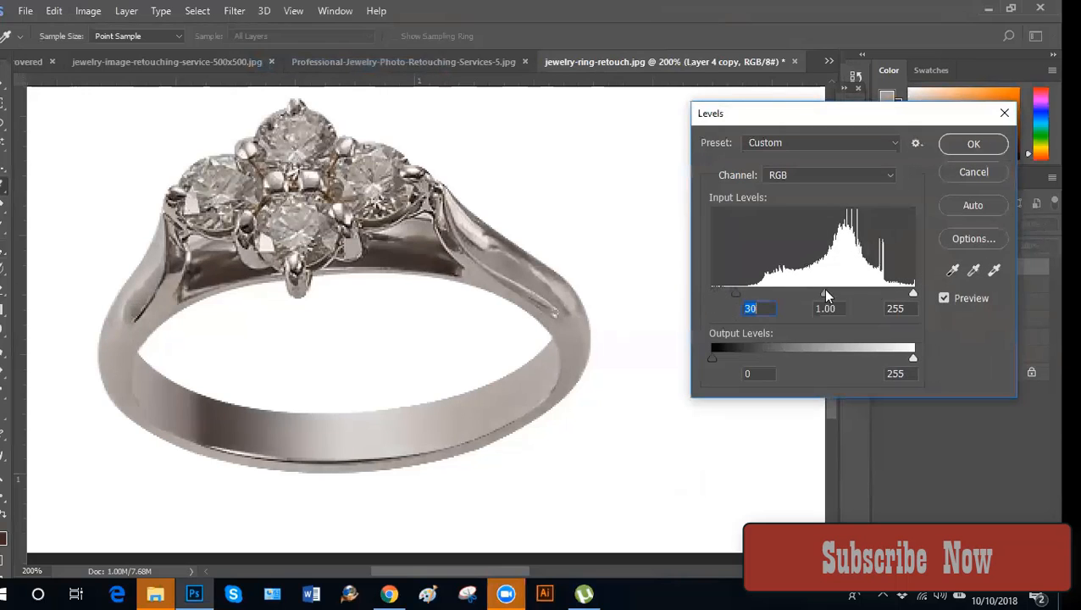
drag(913, 294, 882, 294)
key(s)
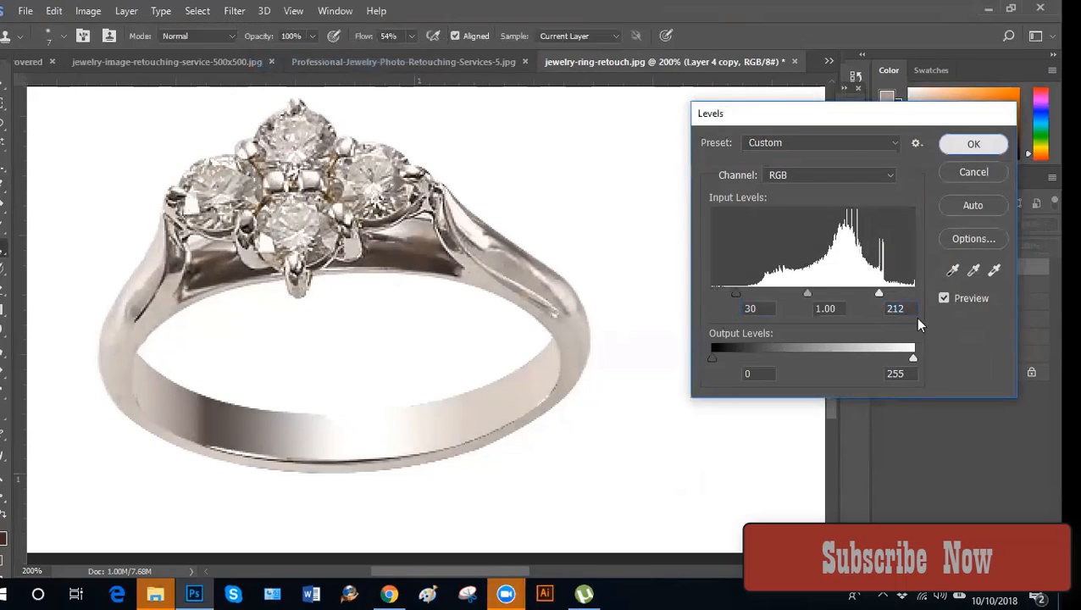
click(973, 144)
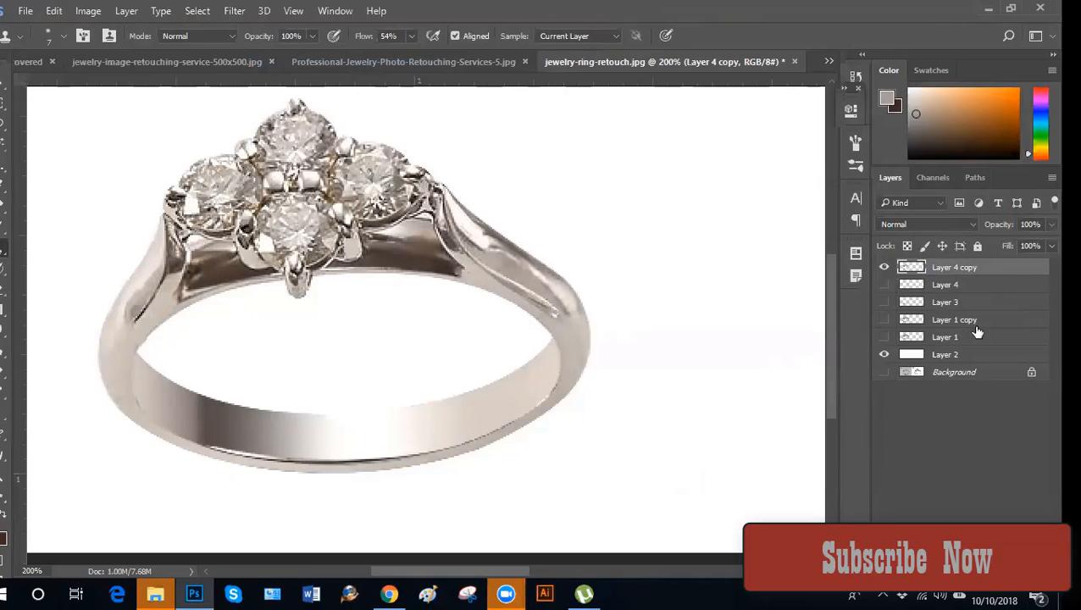
key(ctrl+alt+z)
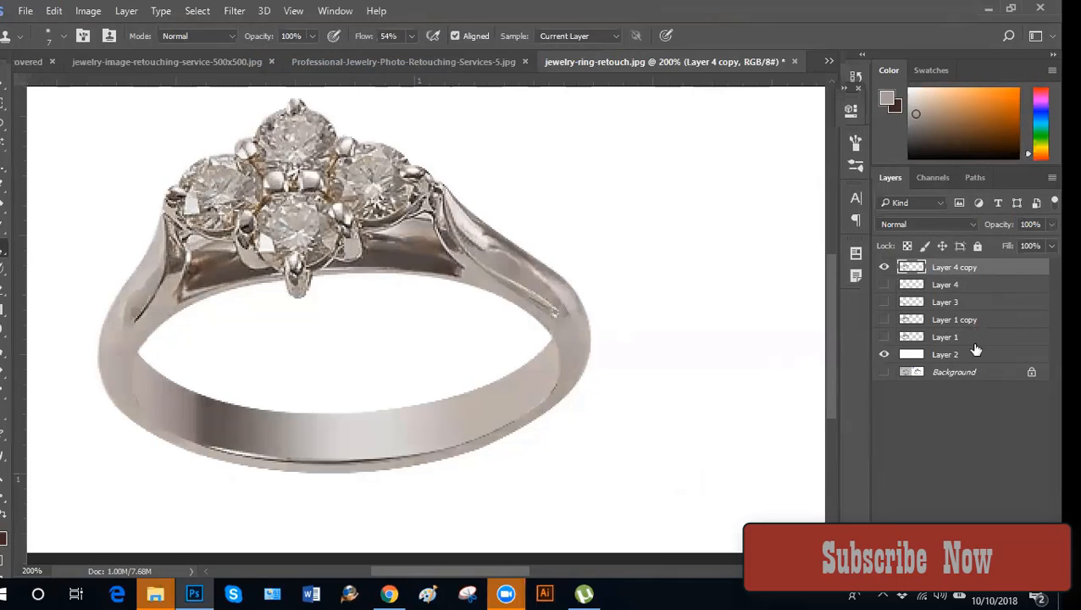
Add a Hue/Saturation adjustment layer above Layer 4 copy and clip it to that layer.
click(966, 572)
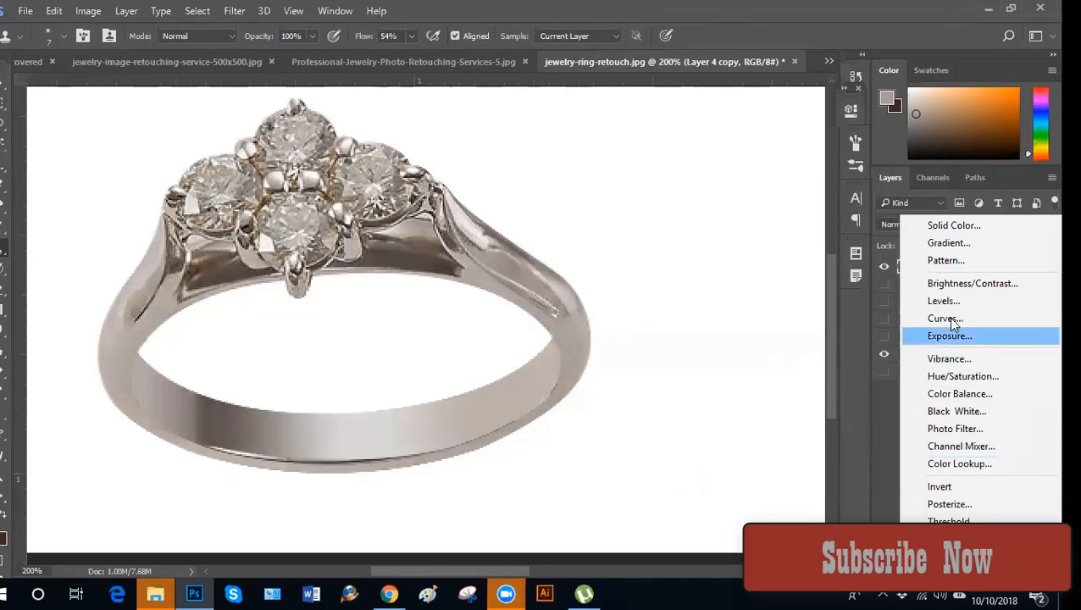
click(972, 376)
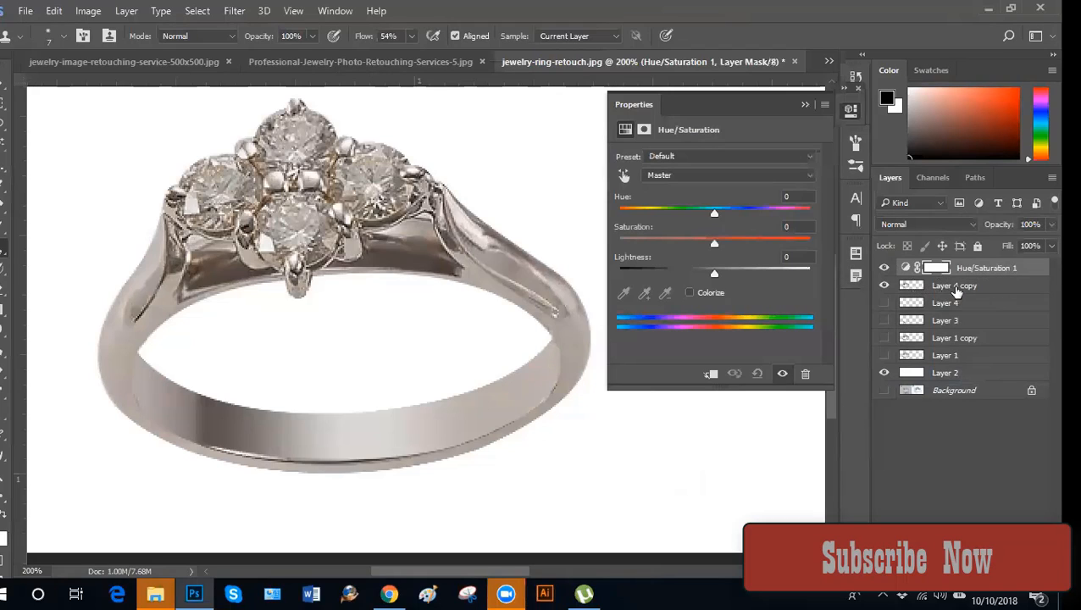
click(963, 290)
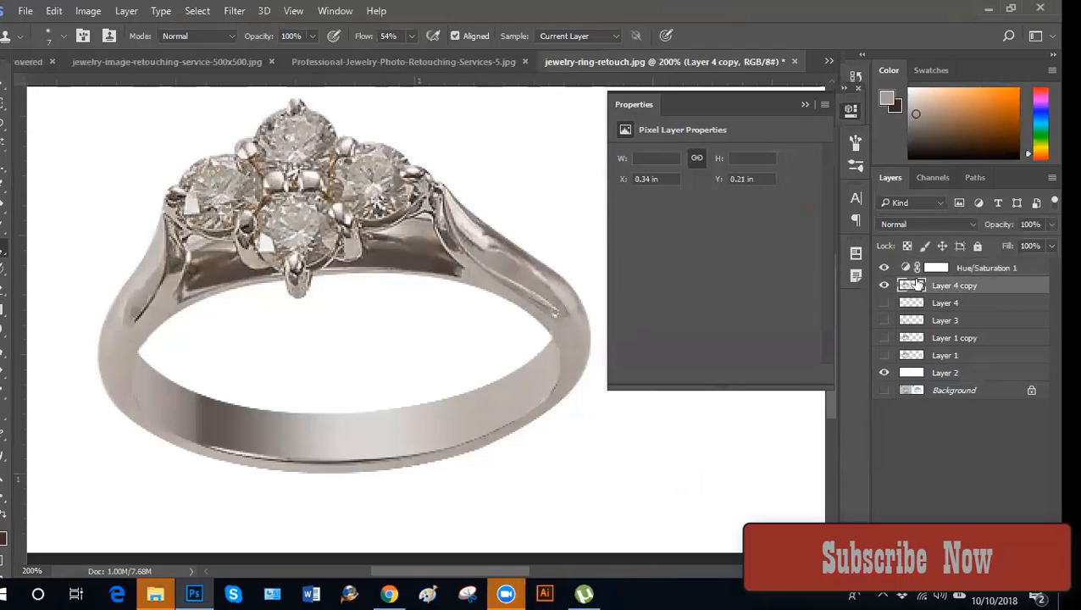
click(988, 274)
key(ctrl+alt+g)
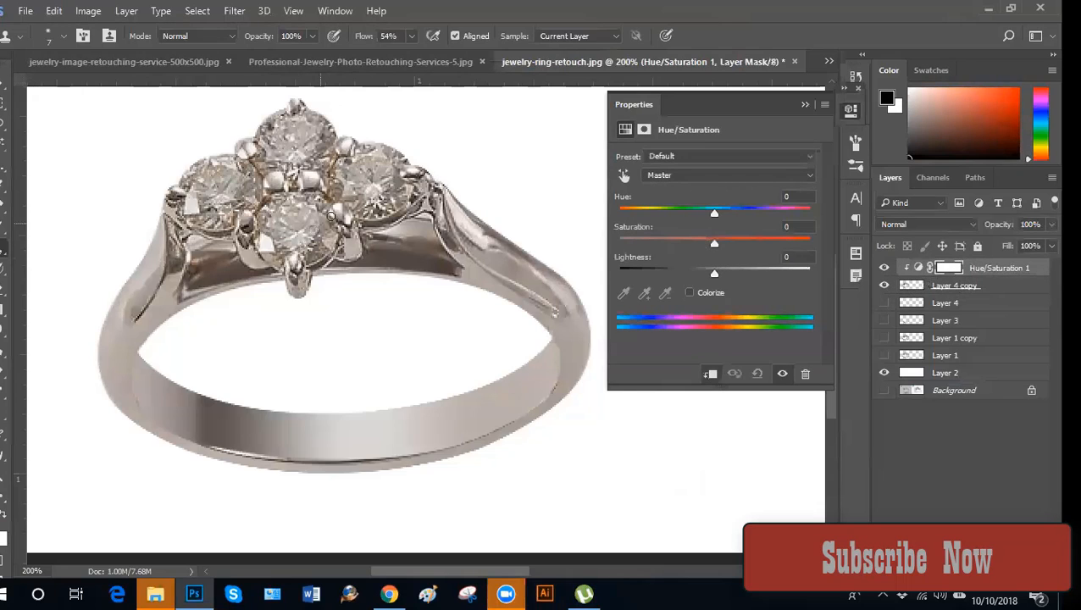
Try different Master saturation values in the Hue/Saturation adjustment and reset the saturation to 0.
click(712, 176)
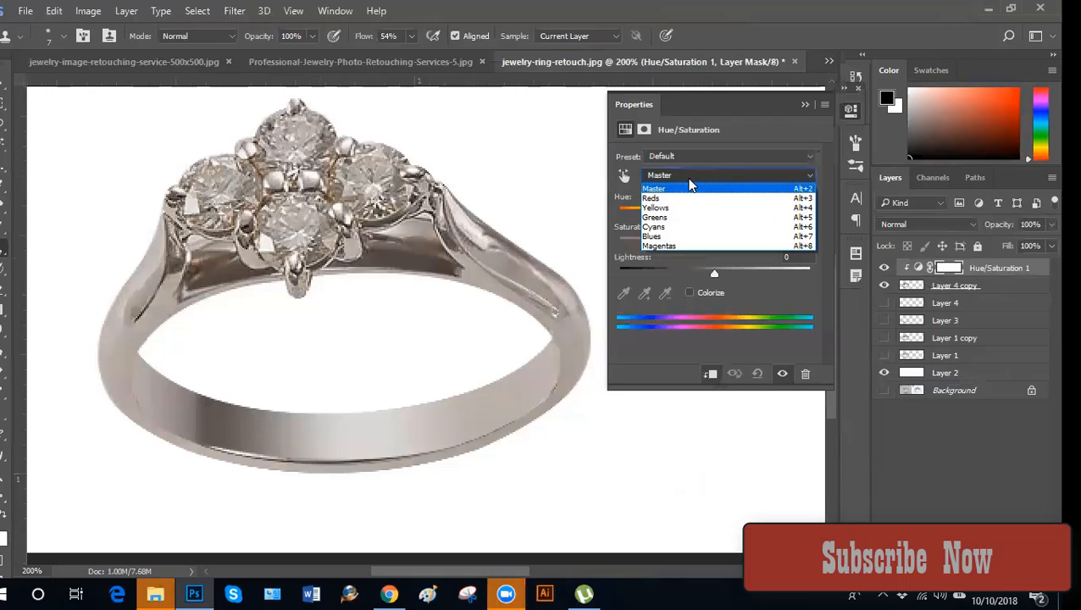
click(699, 178)
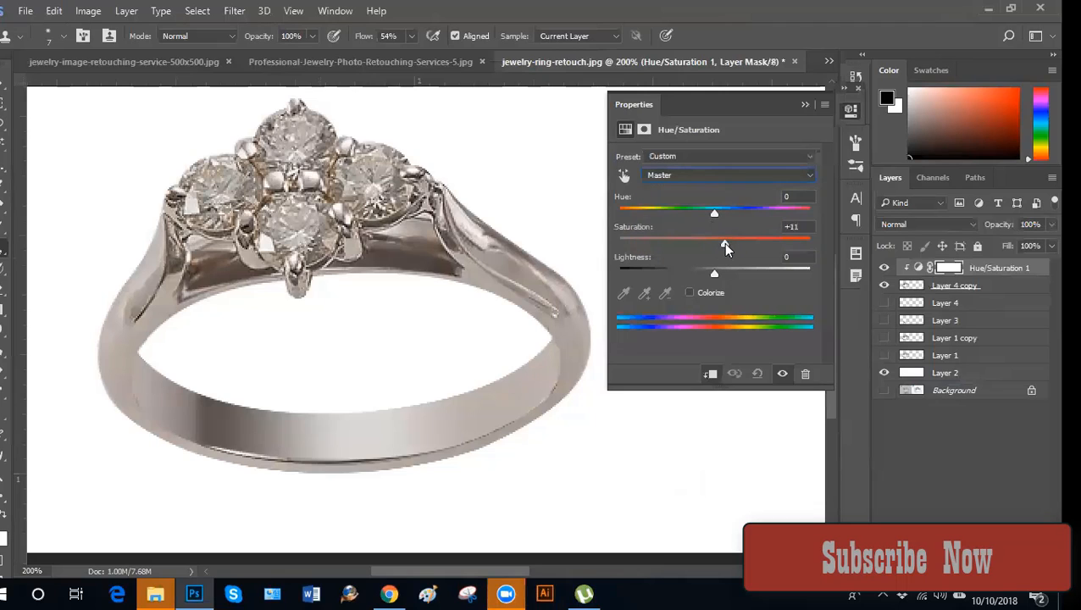
drag(760, 251, 734, 266)
double_click(789, 226)
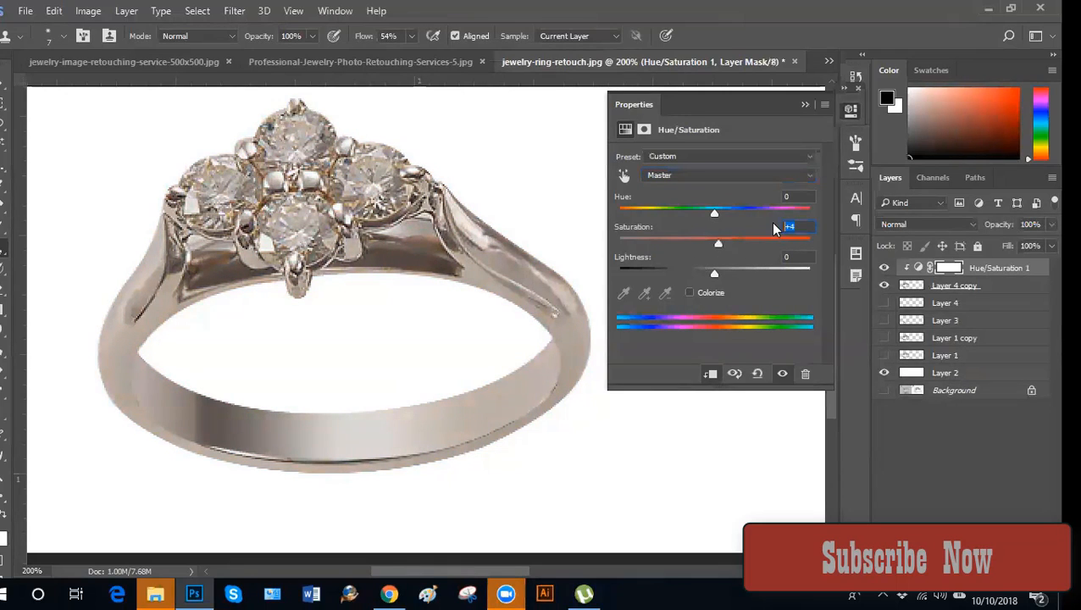
text(0)
Set the Reds saturation to -87 and strongly reduce the Yellows saturation to neutralize the ring's color cast.
click(719, 179)
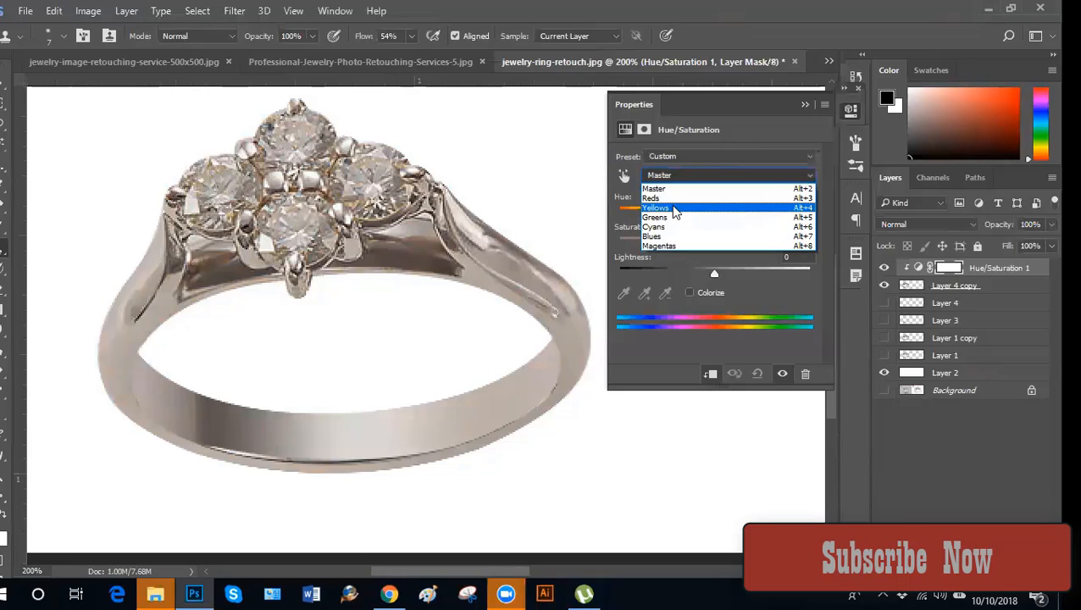
click(670, 199)
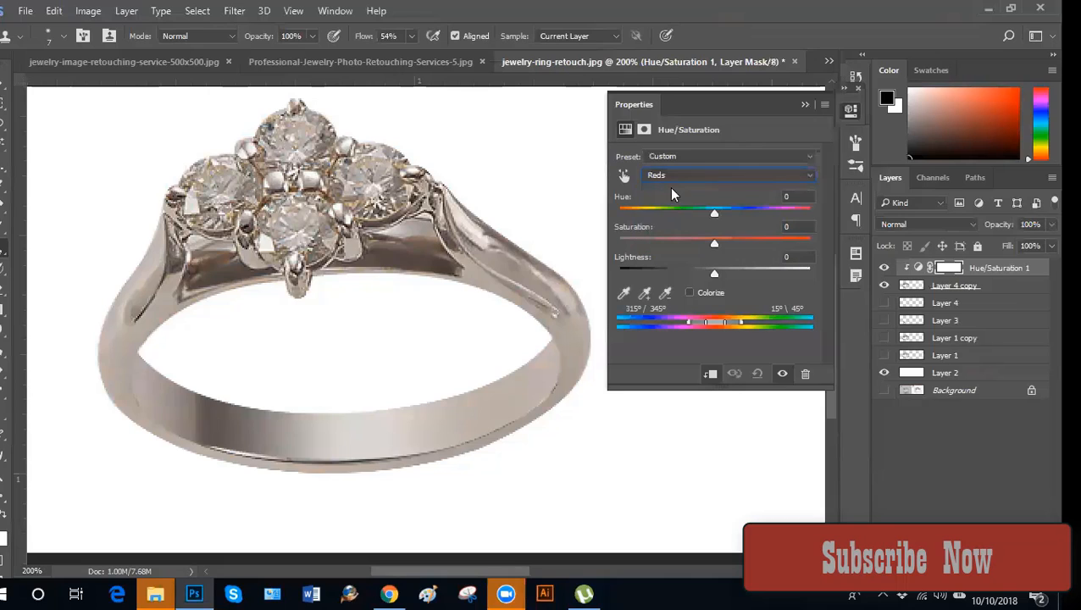
drag(713, 241, 658, 245)
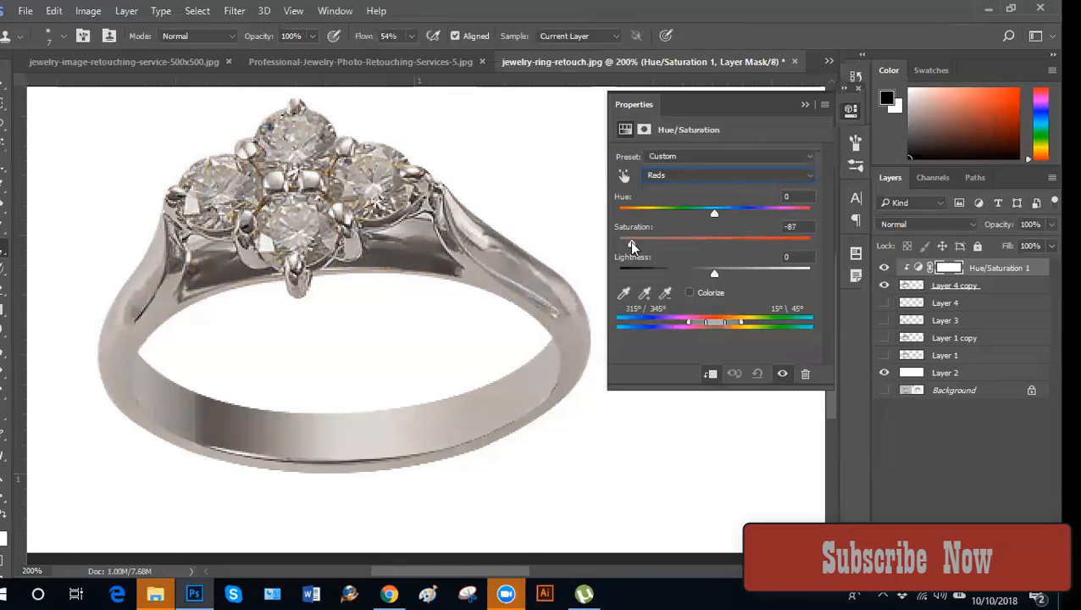
click(686, 174)
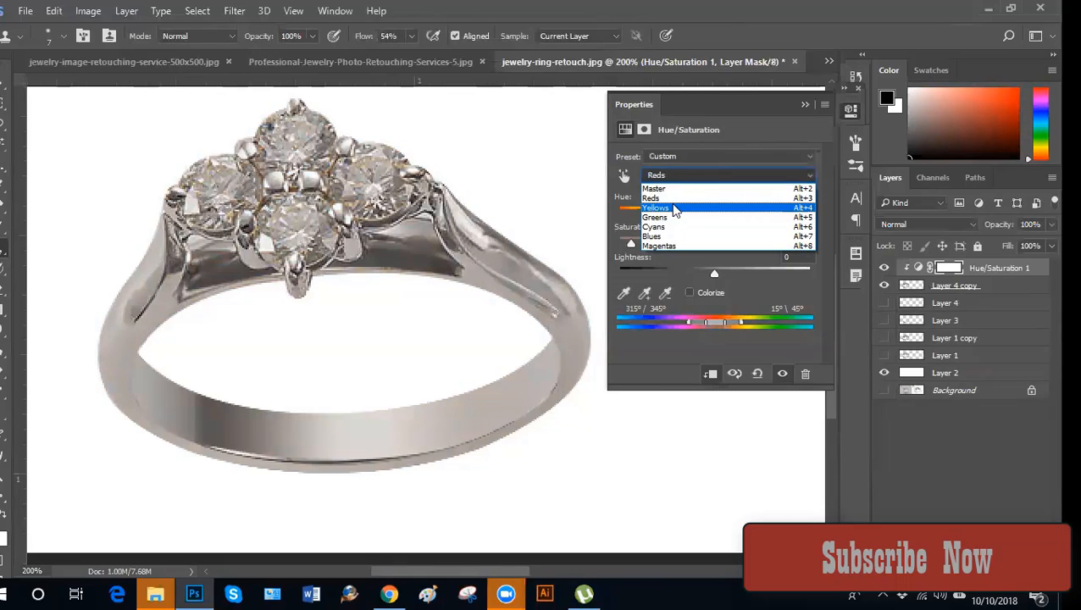
click(676, 208)
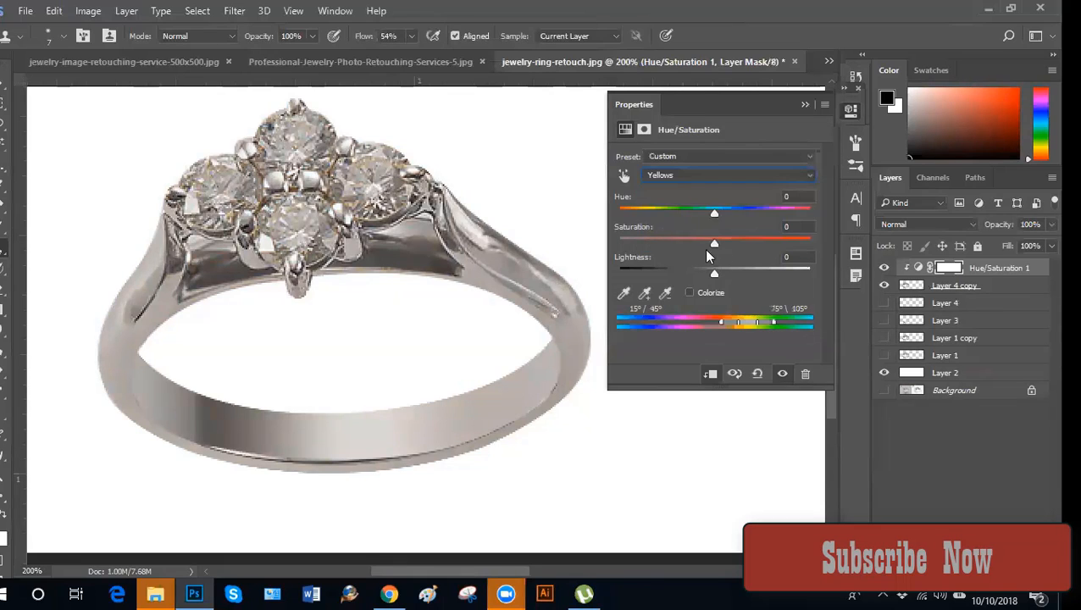
drag(713, 242, 639, 246)
click(850, 112)
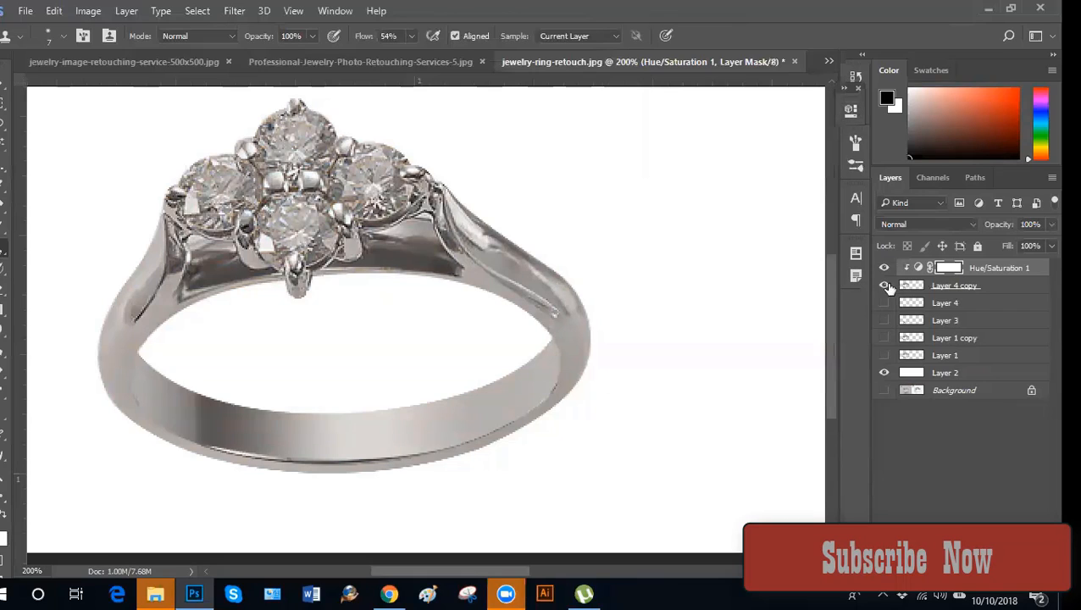
Compare the whole ring and the close-up diamonds with and without the Hue/Saturation adjustment, leaving the adjustment visible.
click(884, 267)
key(ctrl+minus)
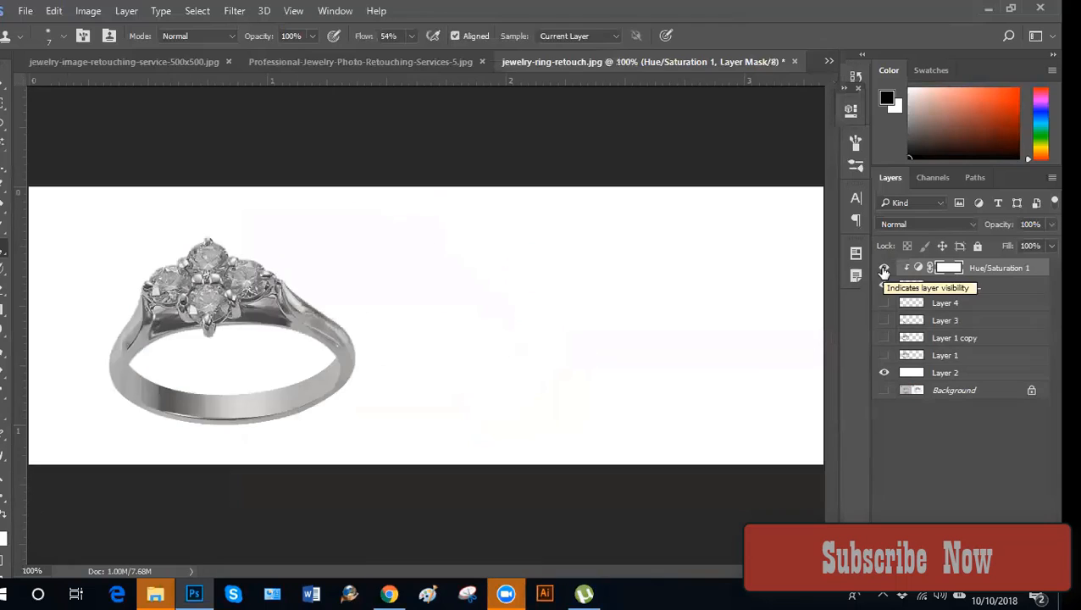
key(ctrl+plus)
drag(477, 315, 884, 269)
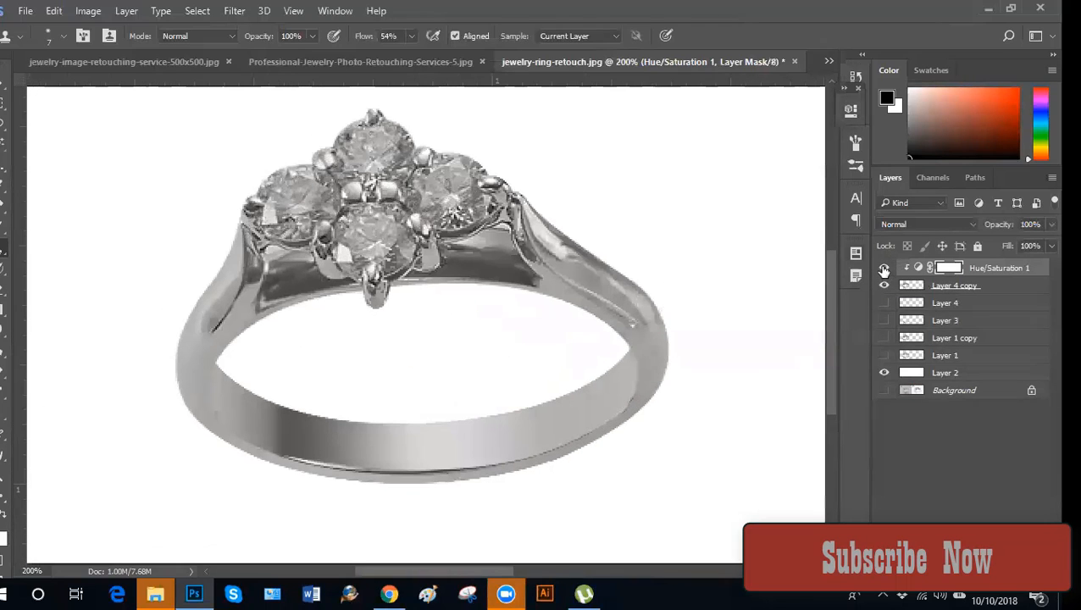
click(884, 268)
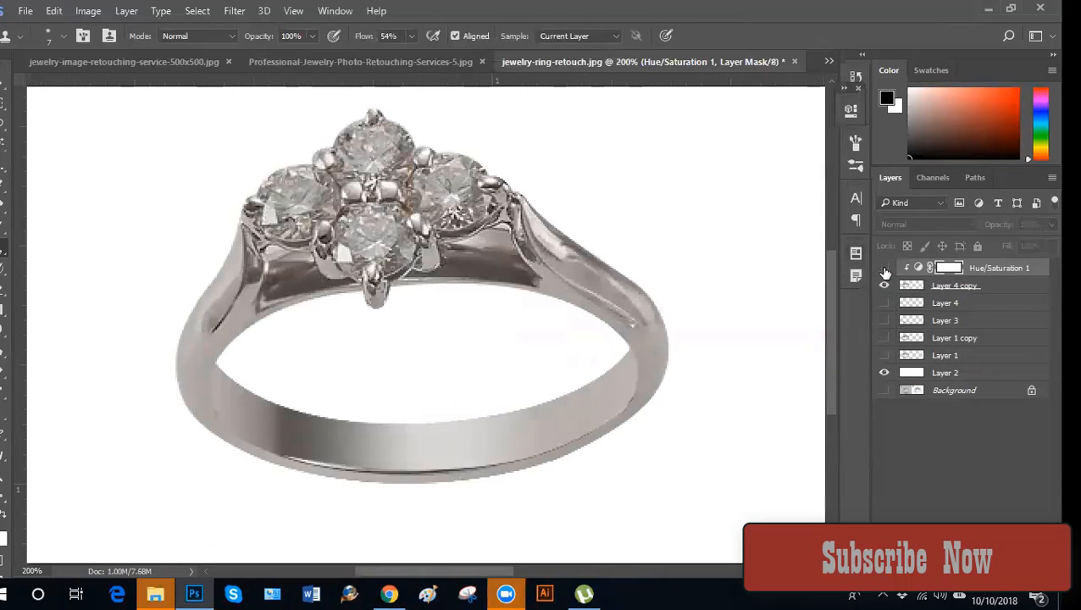
click(884, 268)
click(883, 268)
scroll(552, 257, up, 1)
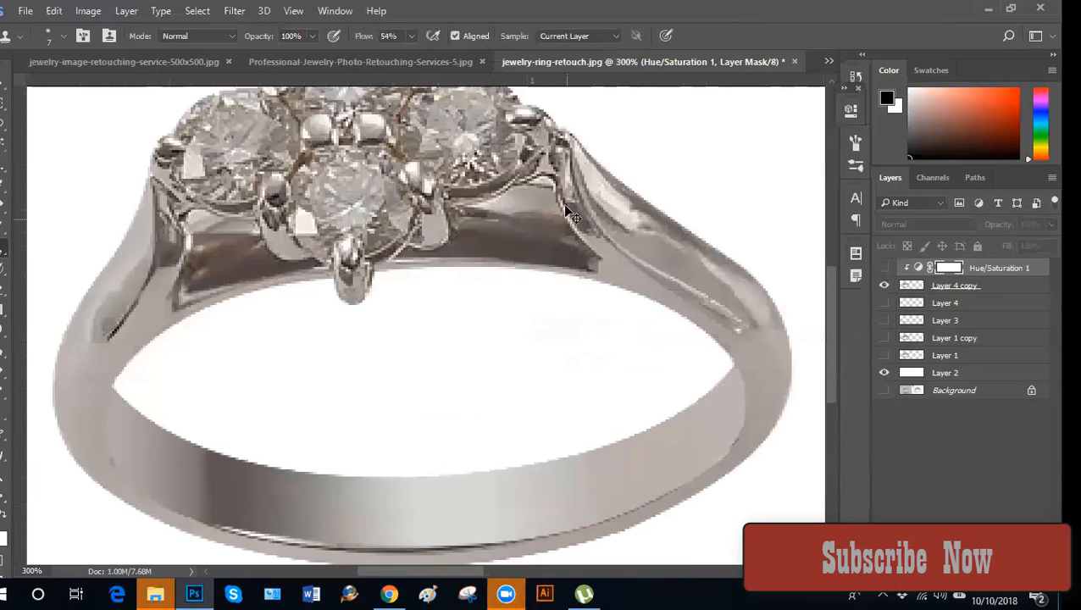
scroll(561, 294, up, 4)
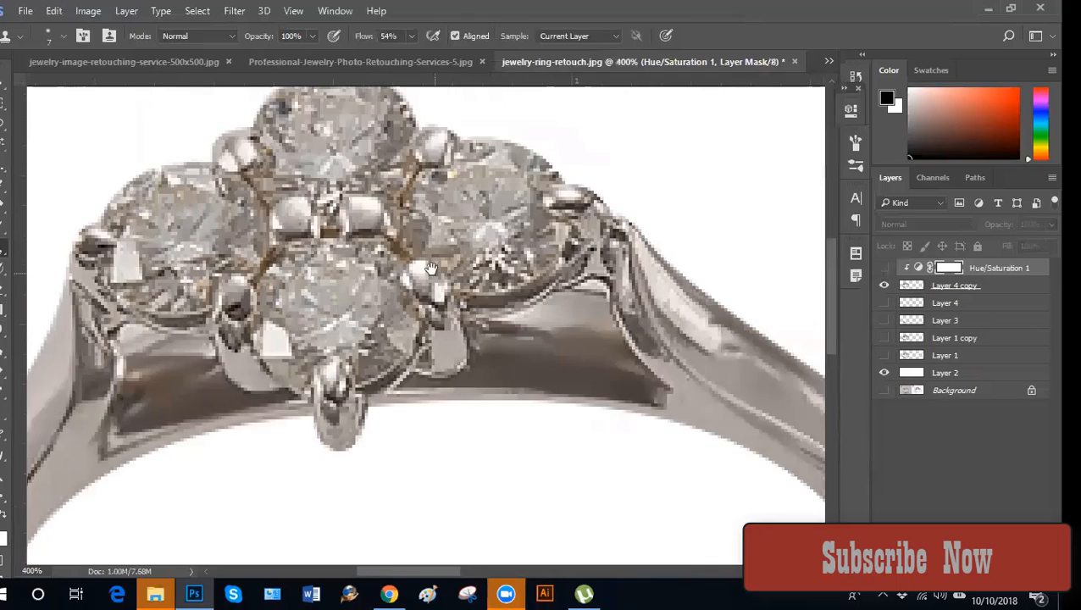
scroll(413, 211, up, 1)
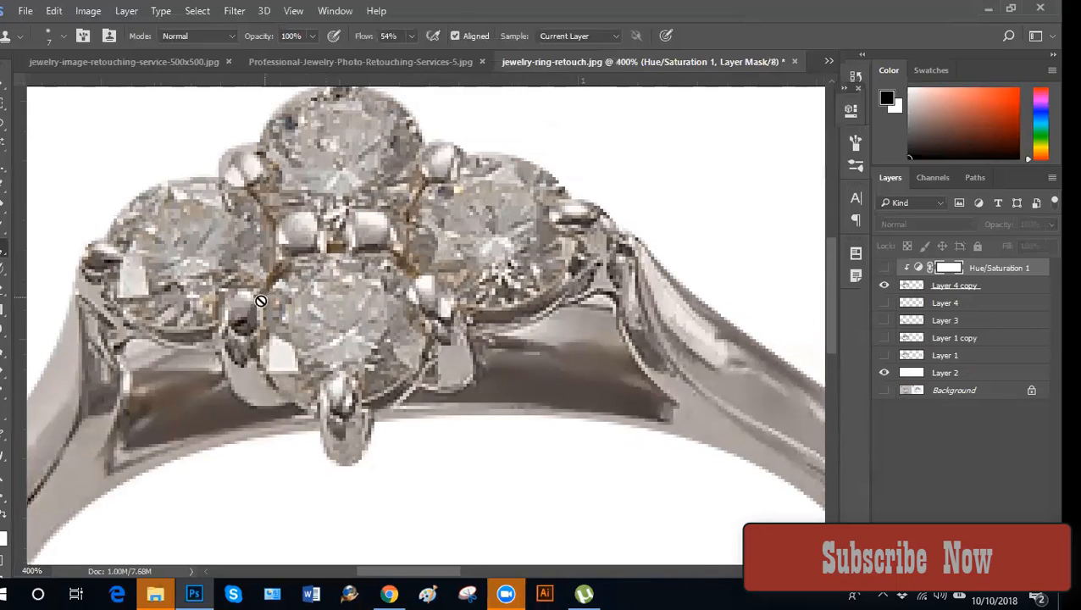
click(883, 269)
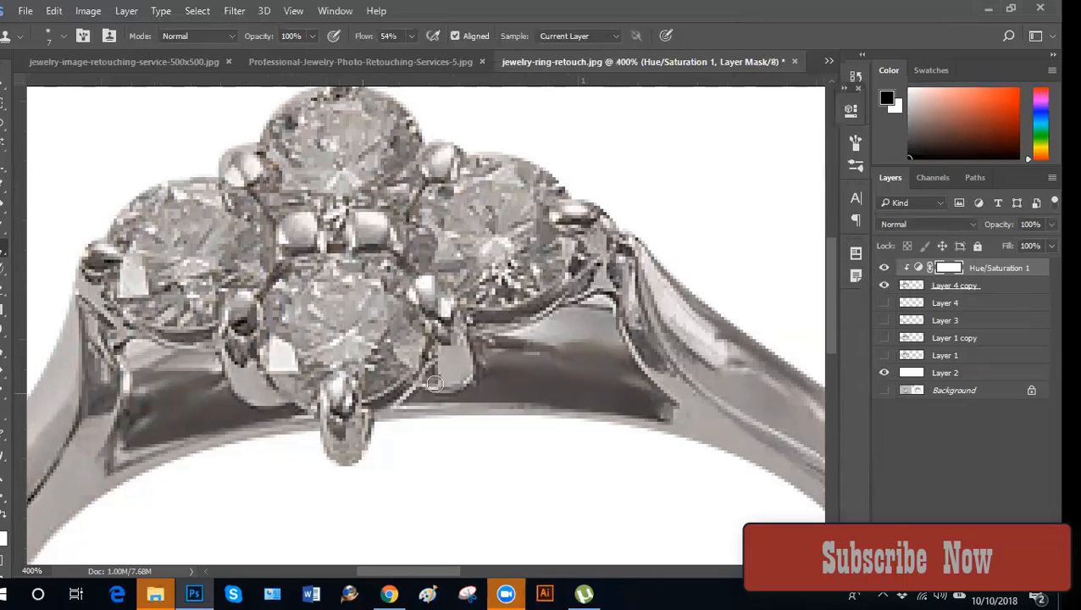
Add a Levels adjustment layer above Hue/Saturation 1 and clip it to the ring layer.
key(ctrl+minus)
key(ctrl+minus)
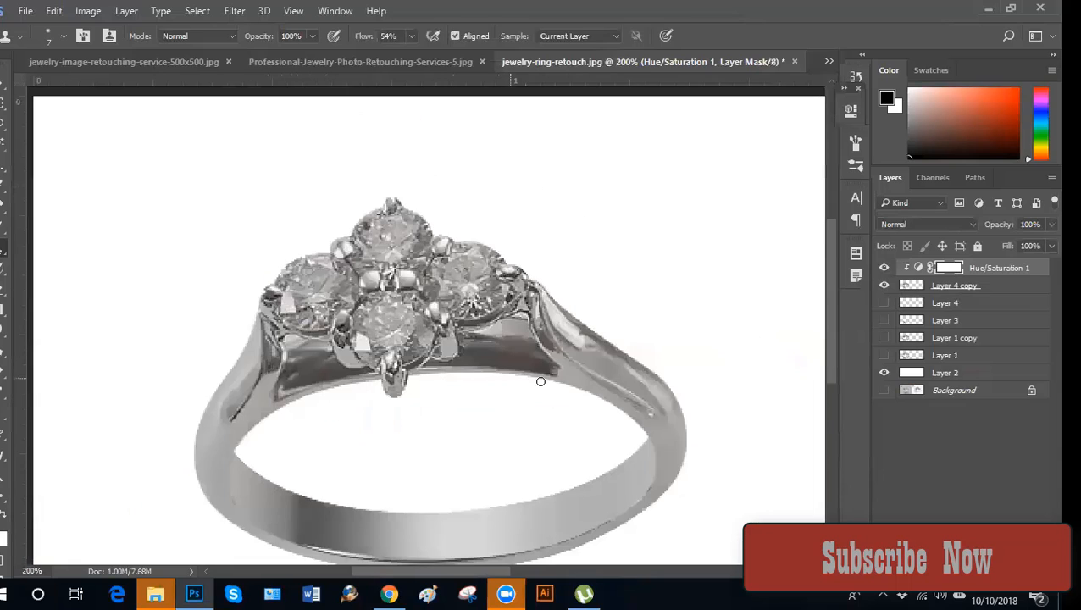
click(967, 571)
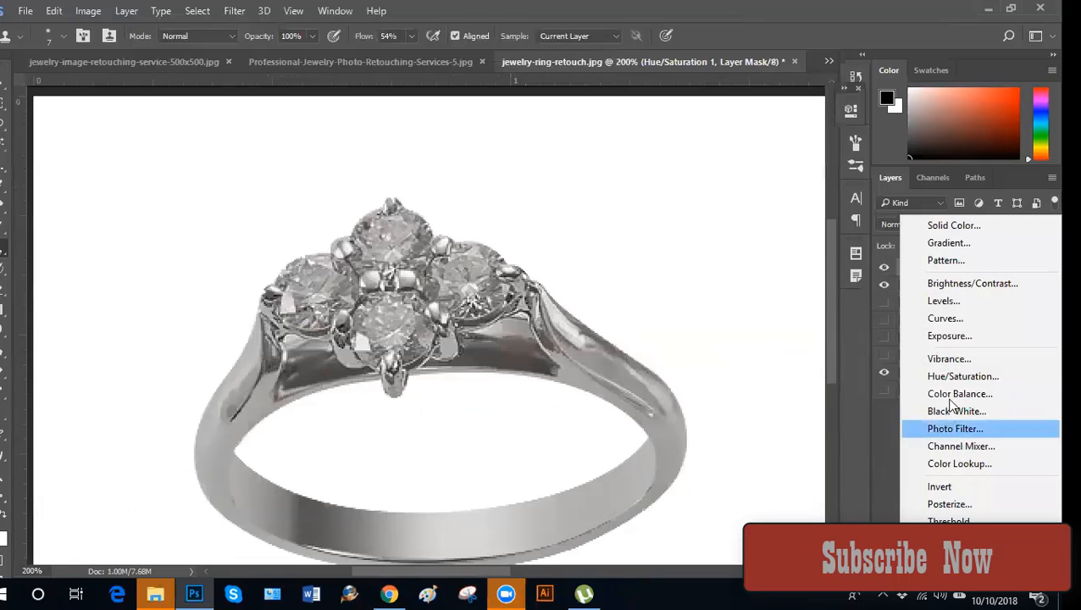
click(960, 304)
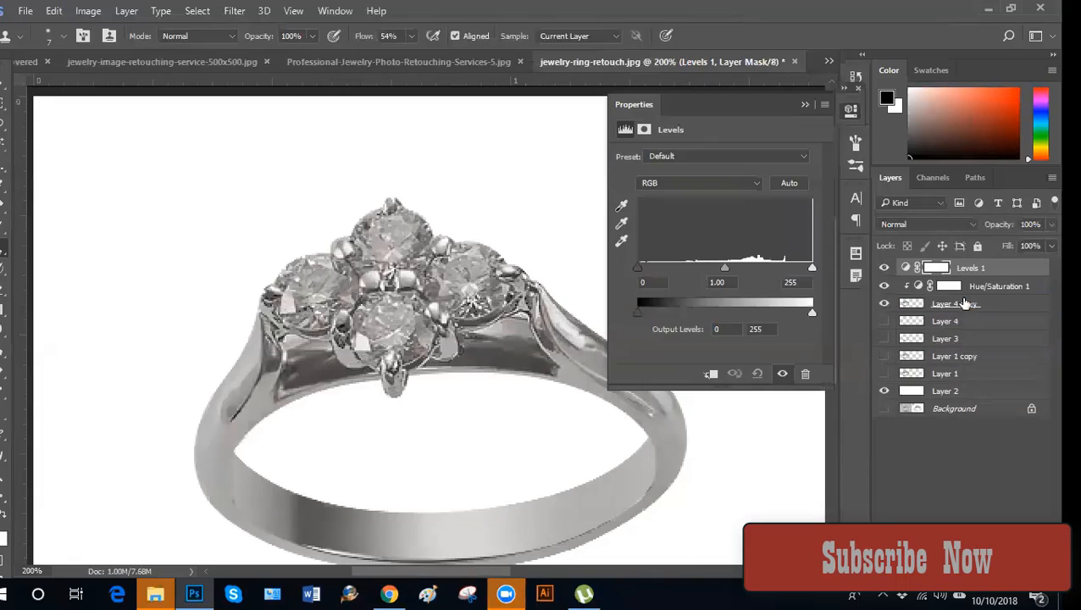
alt+click(981, 273)
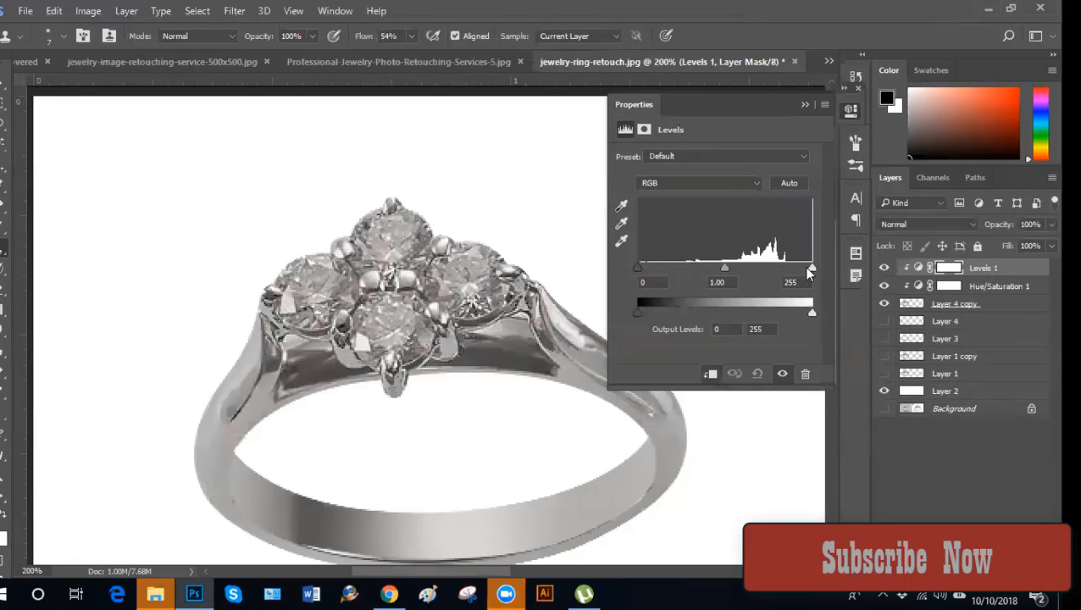
Set the Levels input black point to 22 and the white point to 238, and check the whole ring.
drag(809, 268, 800, 270)
drag(637, 268, 651, 269)
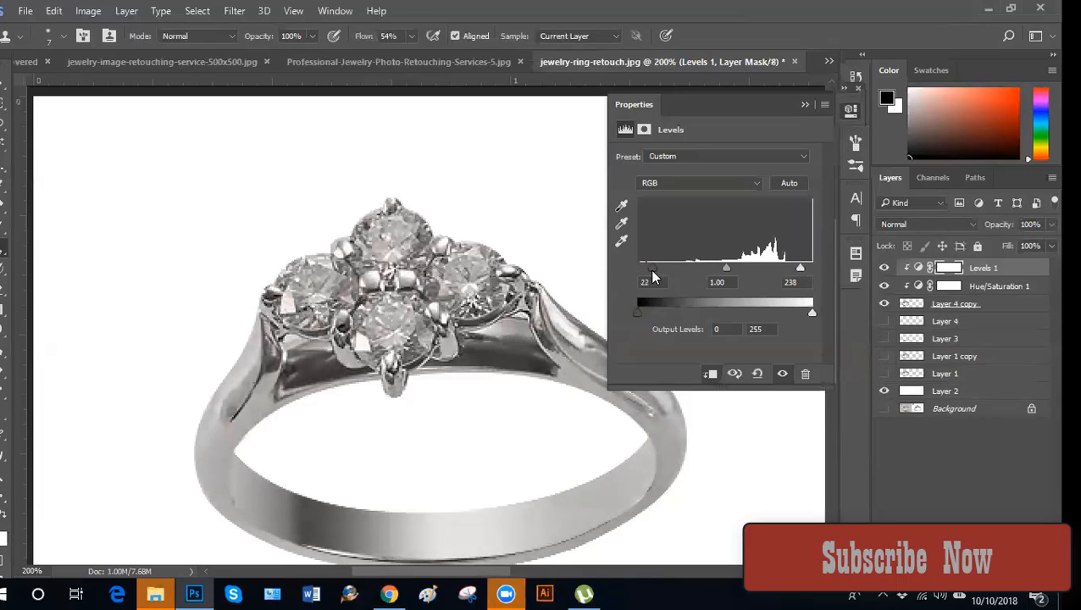
click(850, 110)
scroll(519, 381, up, 1)
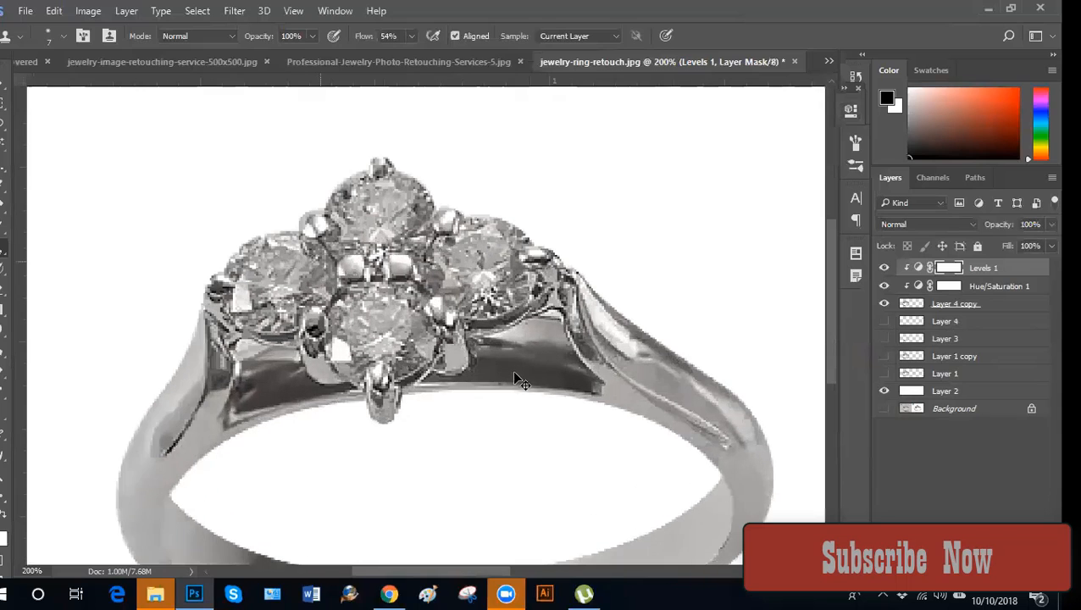
scroll(519, 380, down, 2)
key(ctrl+plus)
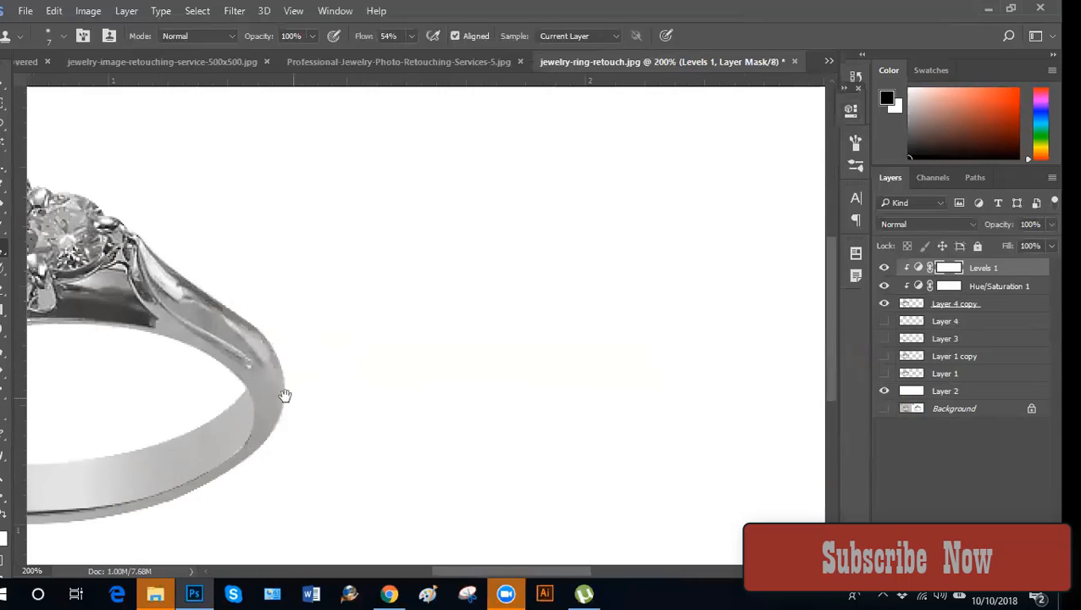
drag(327, 393, 427, 372)
drag(191, 401, 490, 374)
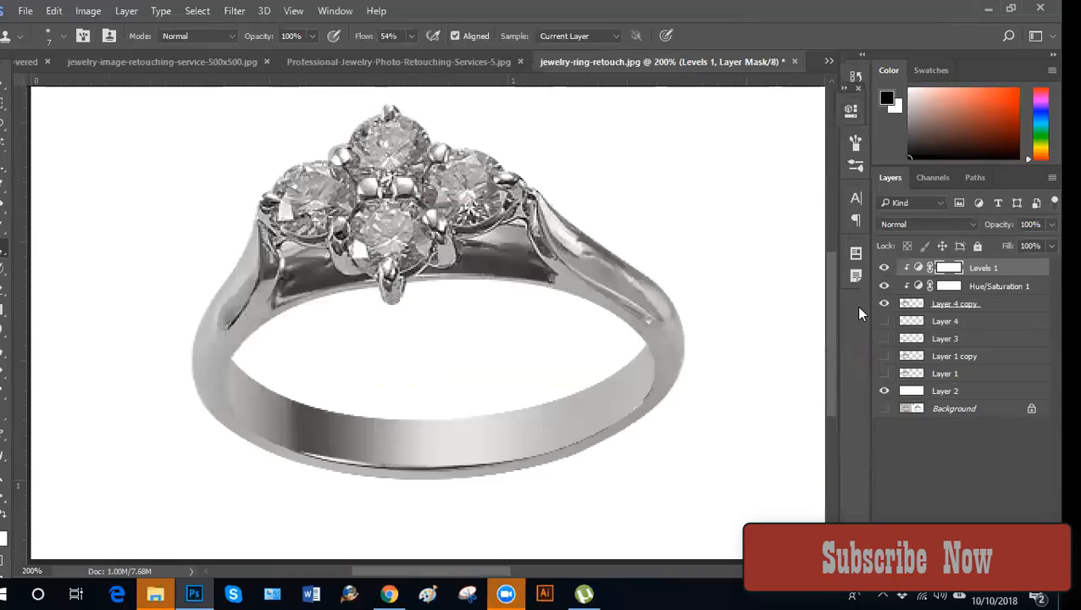
Reopen the Levels 1 adjustment and set its white input level to 231.
double_click(919, 267)
drag(801, 269, 796, 271)
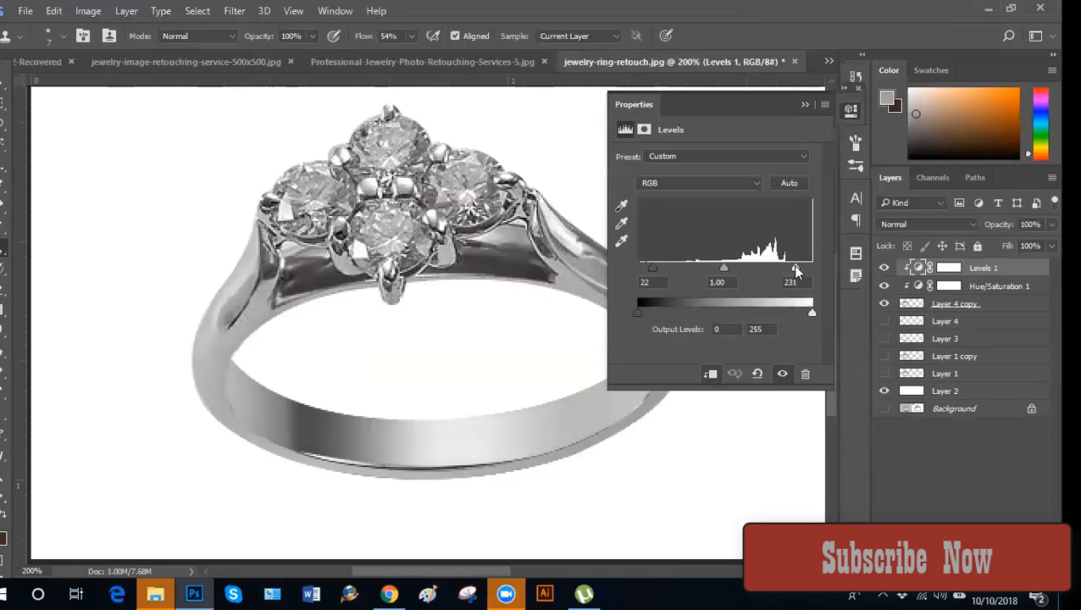
click(854, 110)
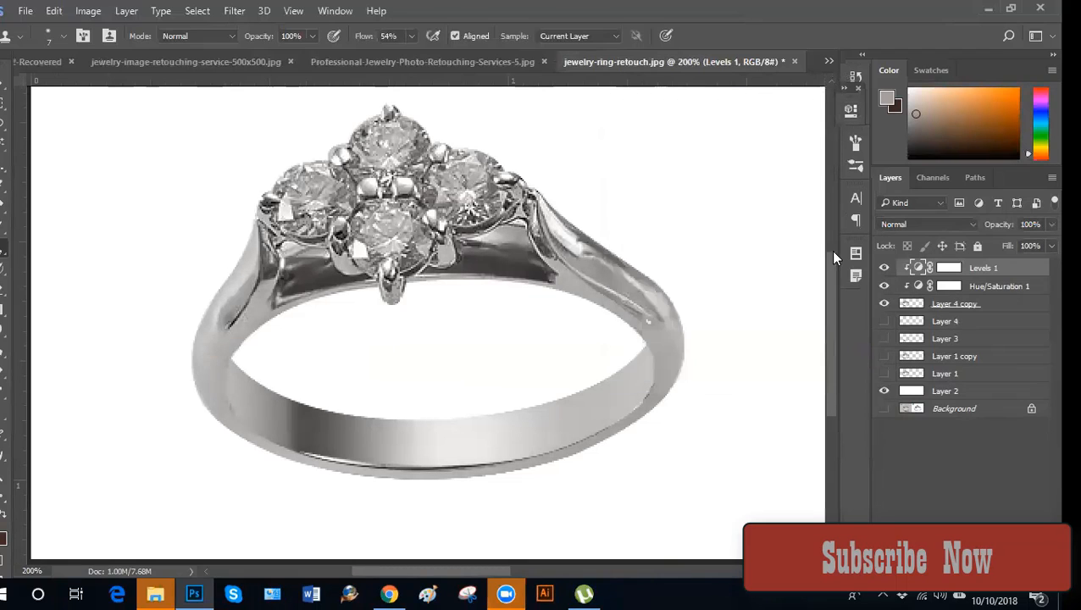
key(ctrl+minus)
key(ctrl+plus)
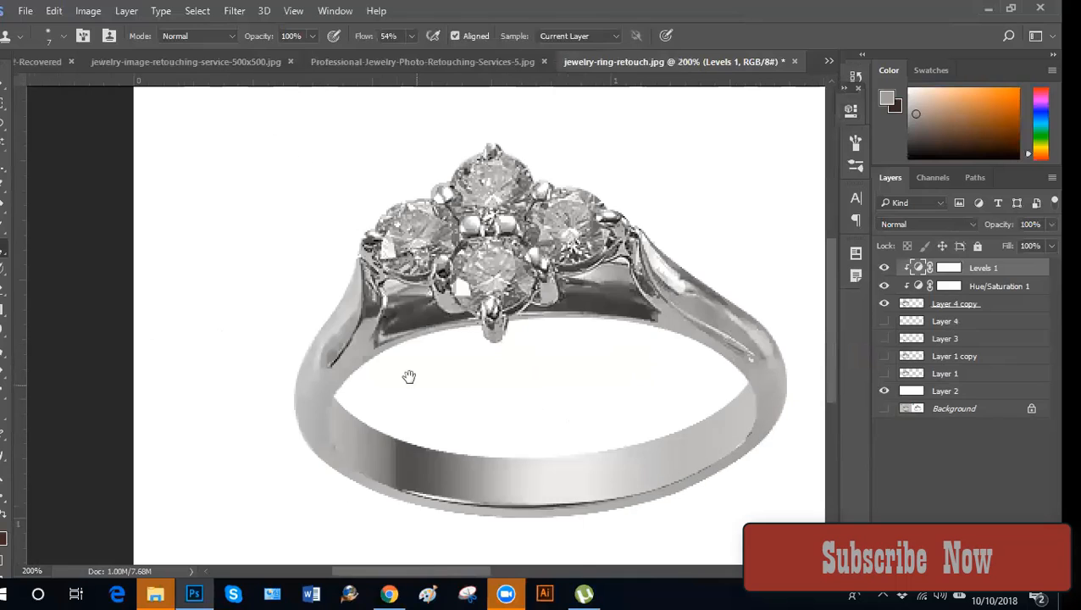
click(1, 362)
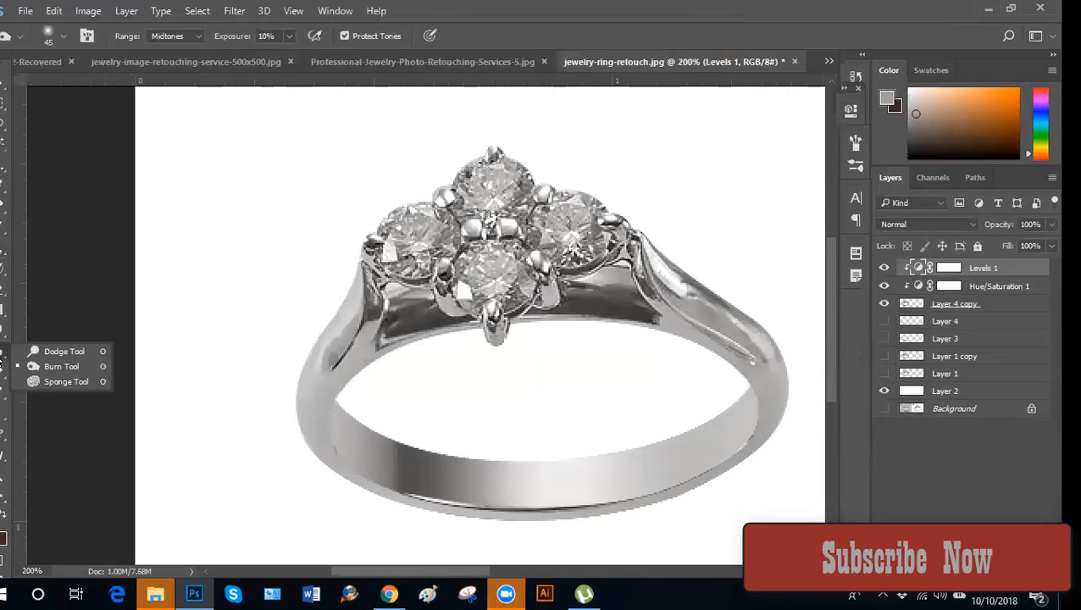
click(2, 330)
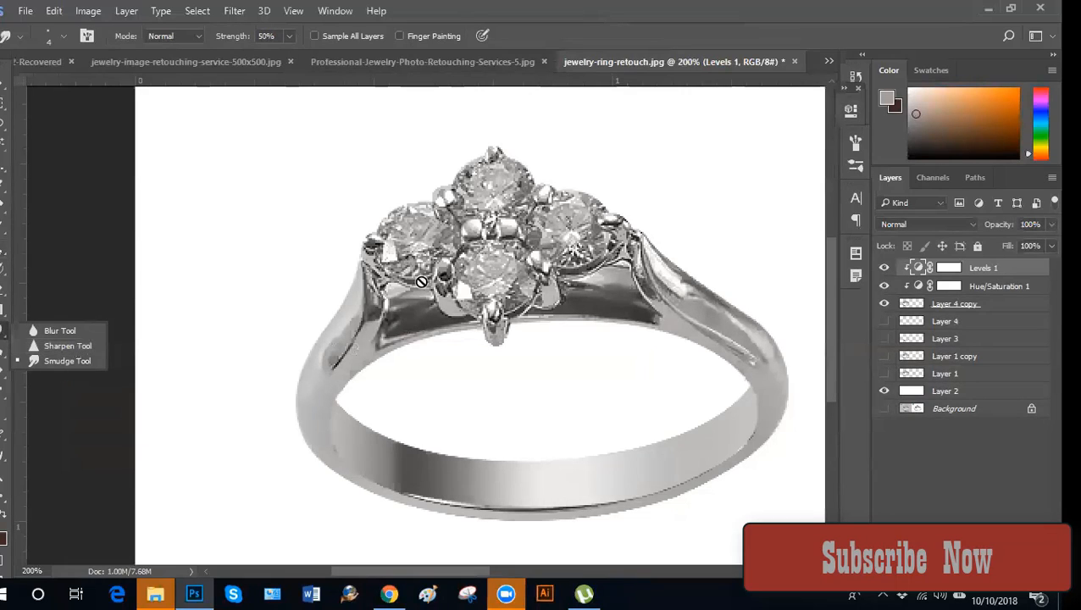
Try the Unsharp Mask filter on Layer 4 copy with a 1.1-pixel radius and an amount of 50%.
click(1006, 305)
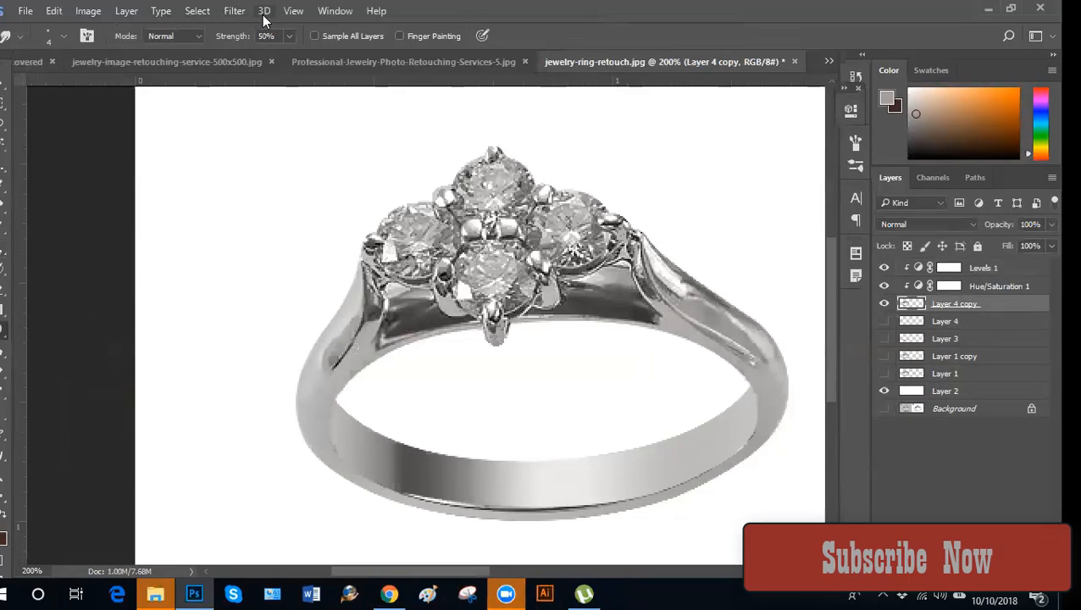
click(234, 12)
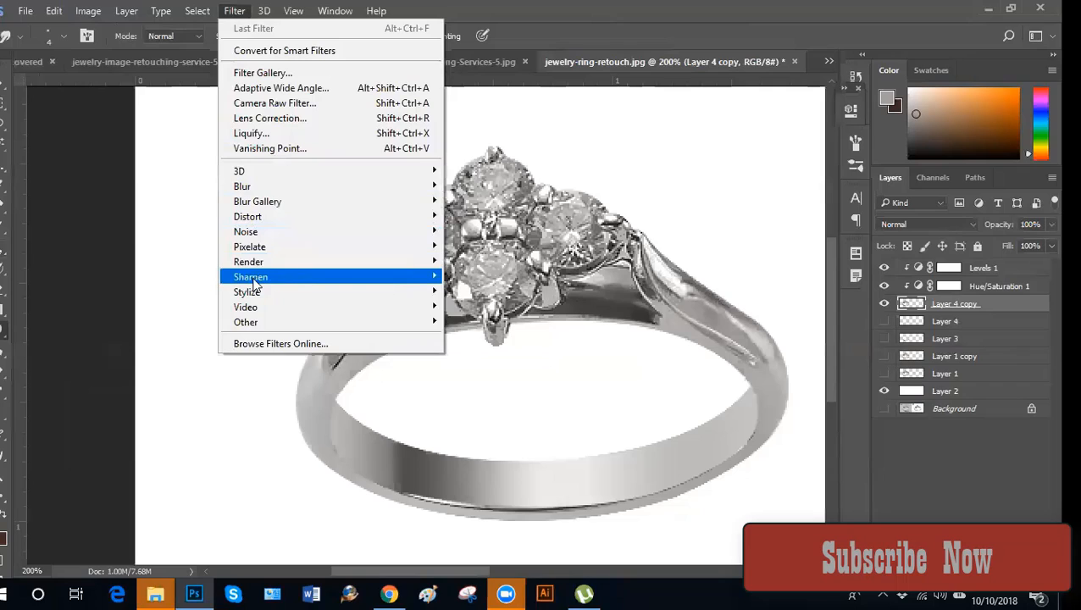
mouse_move(254, 285)
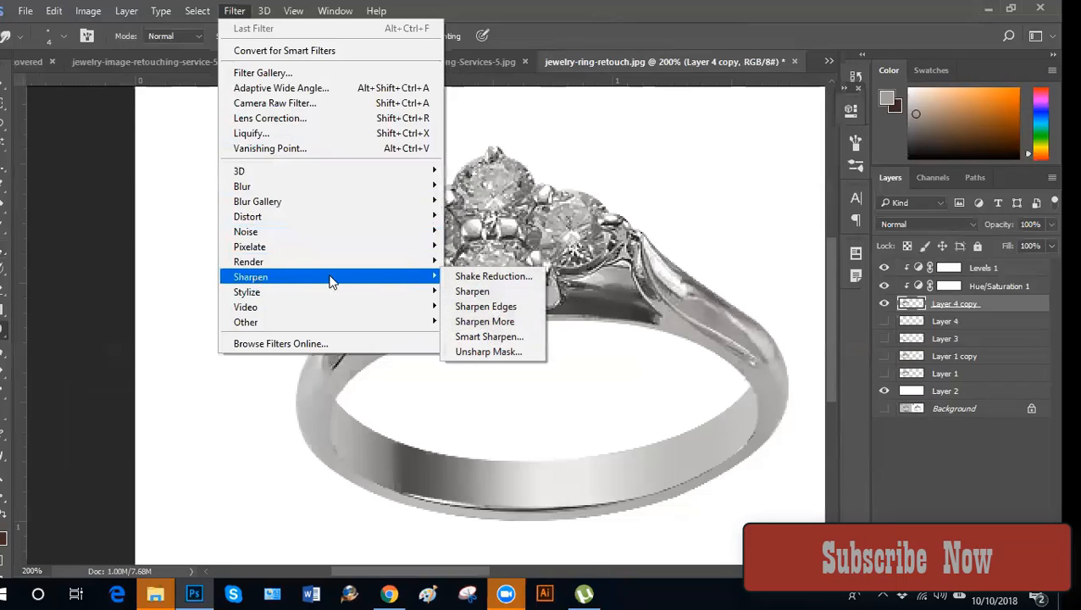
click(489, 351)
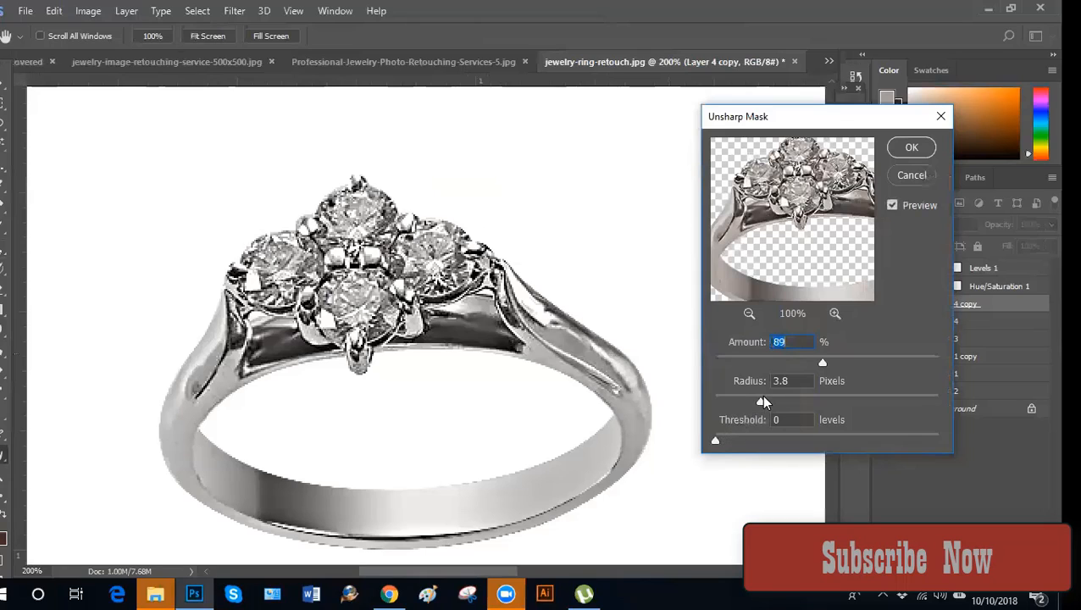
drag(760, 405, 727, 403)
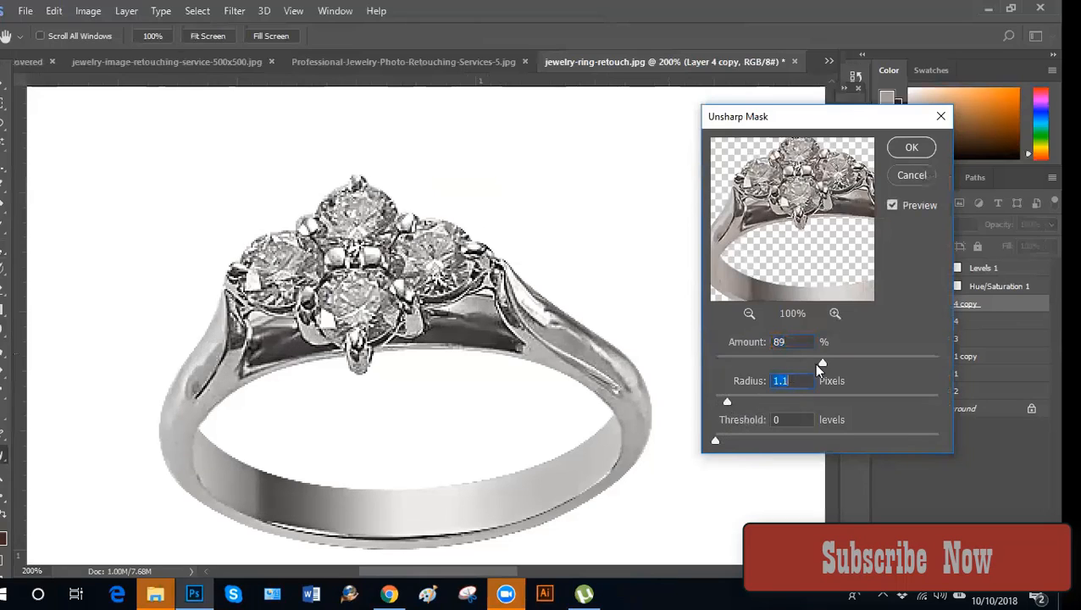
drag(822, 362, 728, 364)
drag(723, 365, 786, 362)
text(50)
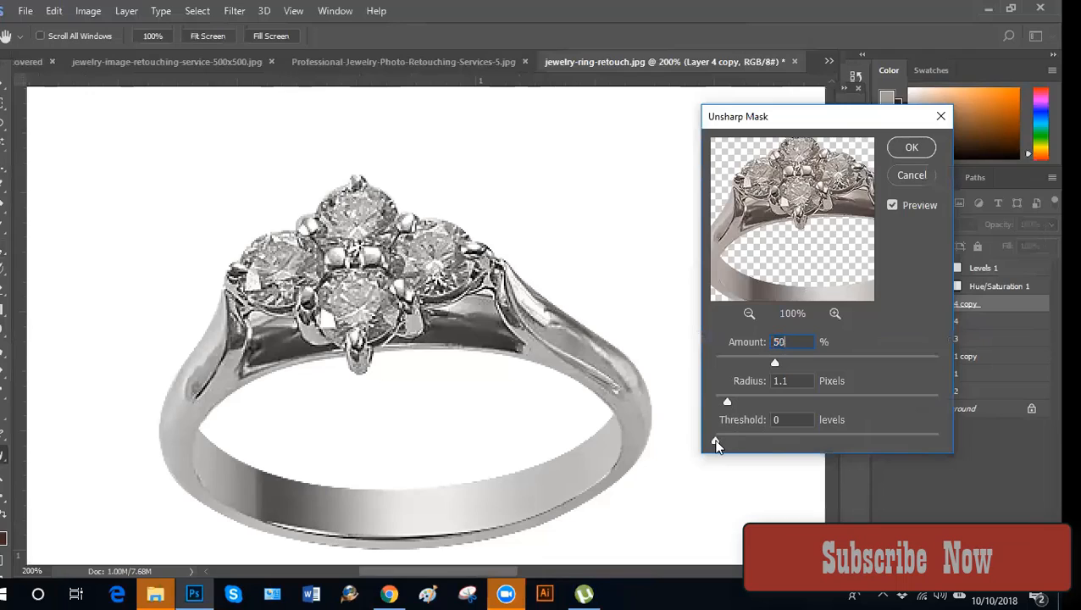
Try Unsharp Mask radii of 2.7, 541.3 and 3.7 pixels while keeping the amount at 50%.
drag(716, 440, 659, 468)
drag(729, 402, 744, 410)
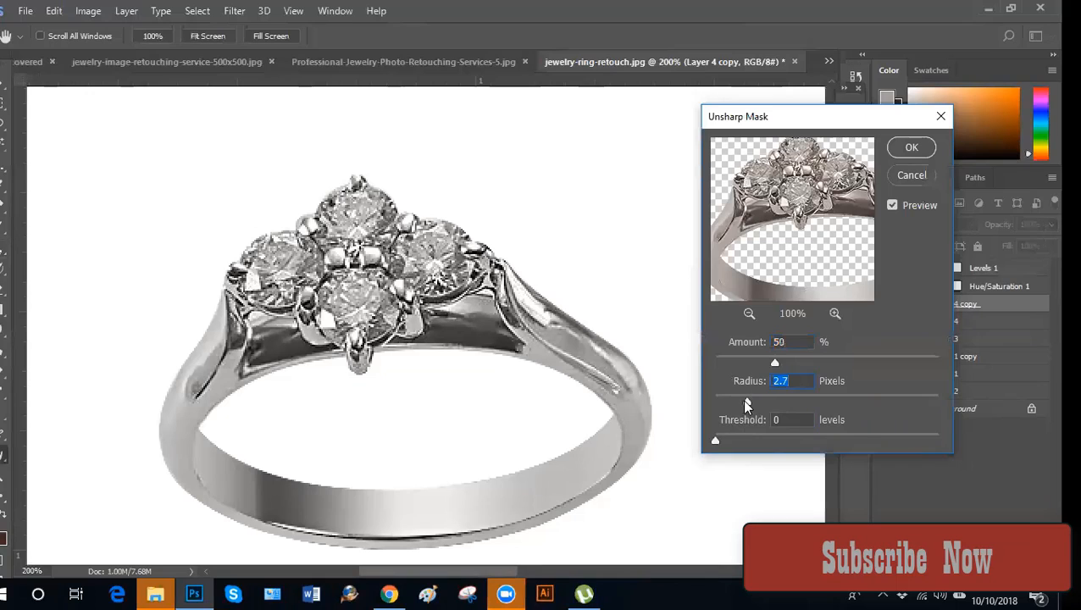
drag(745, 401, 913, 400)
mouse_move(767, 362)
mouse_down()
mouse_move(872, 359)
mouse_move(775, 362)
mouse_up()
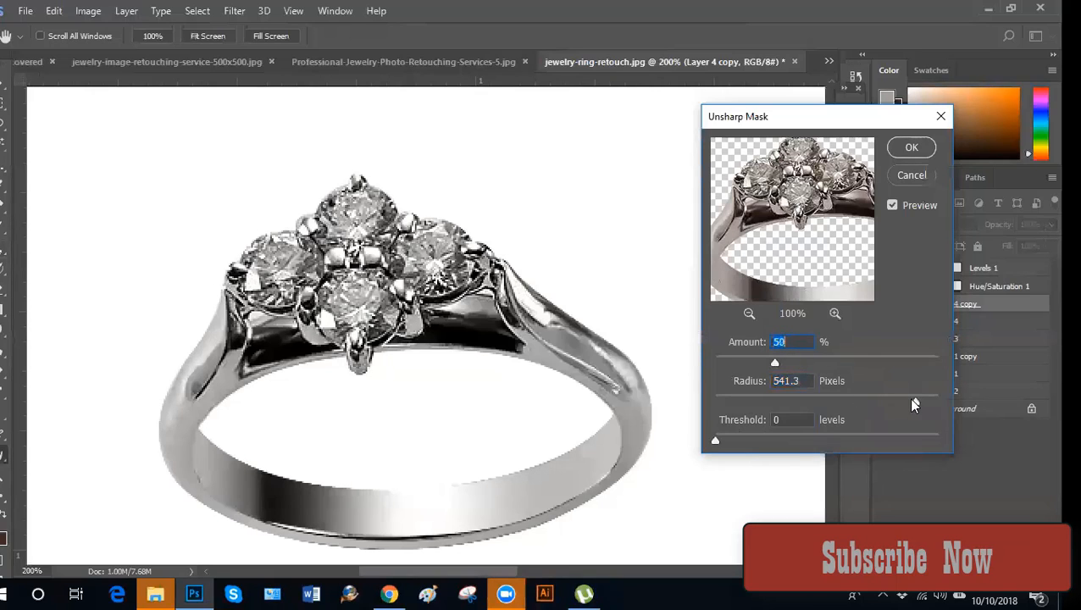
drag(913, 400, 759, 402)
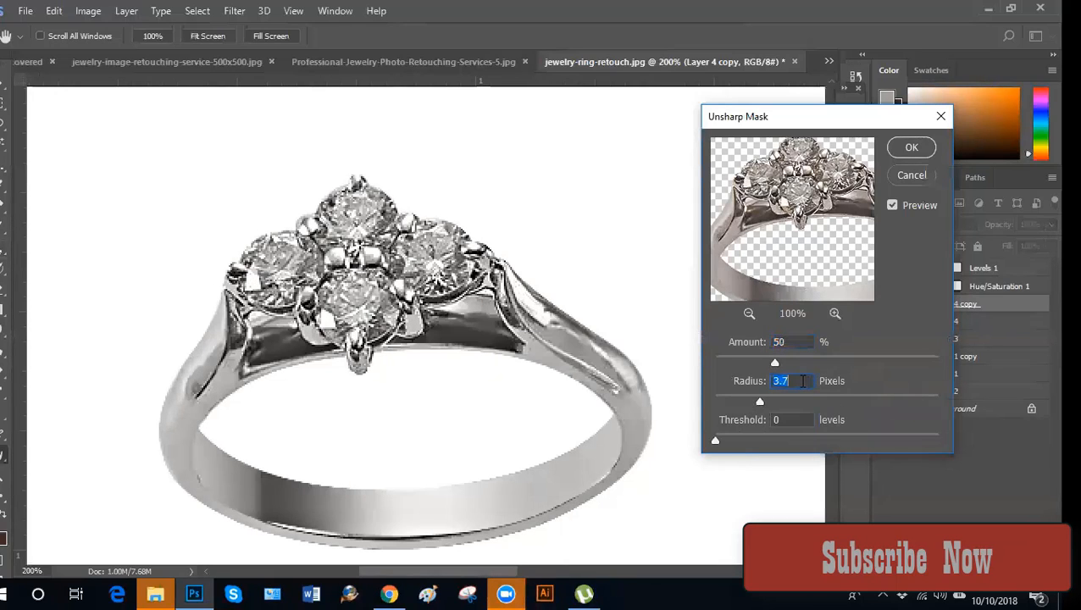
Try an 8-pixel Unsharp Mask radius with amounts of 30% and 56%, and cancel the filter.
text(8)
drag(775, 365, 738, 361)
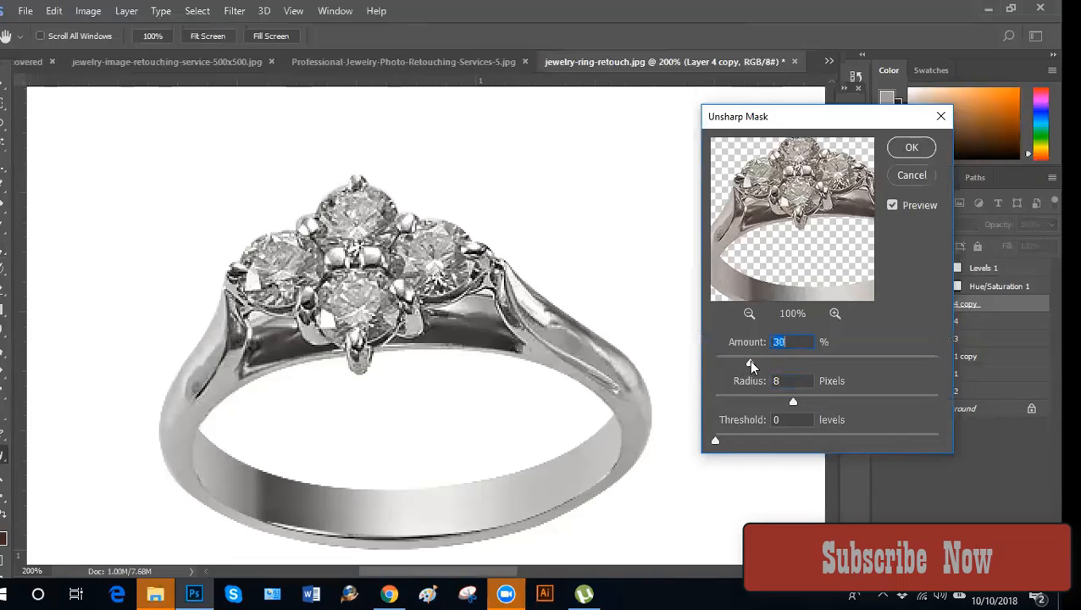
drag(757, 365, 759, 364)
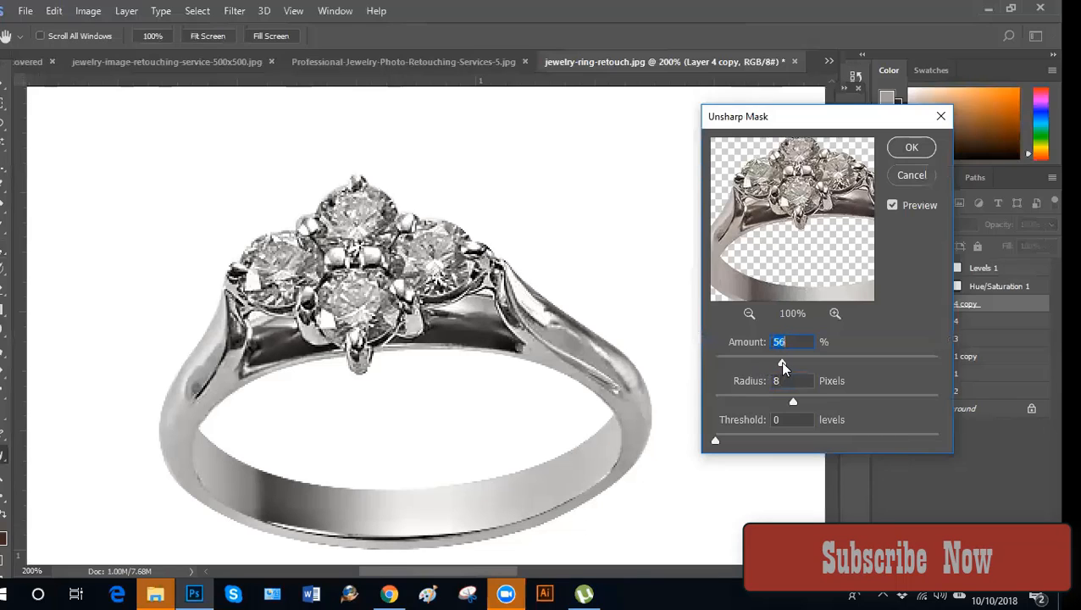
click(911, 176)
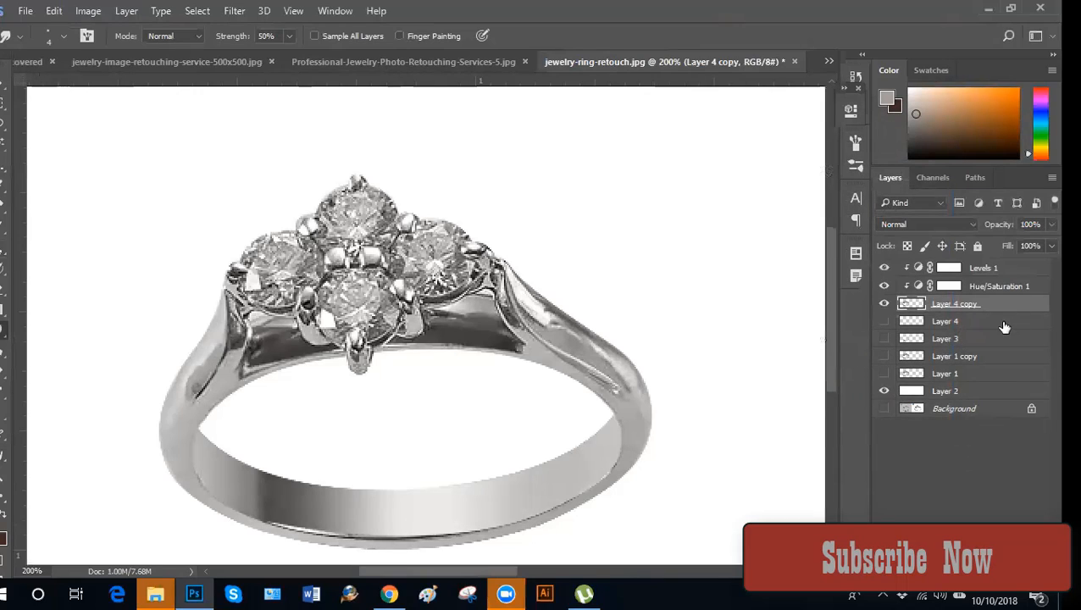
key(ctrl+j)
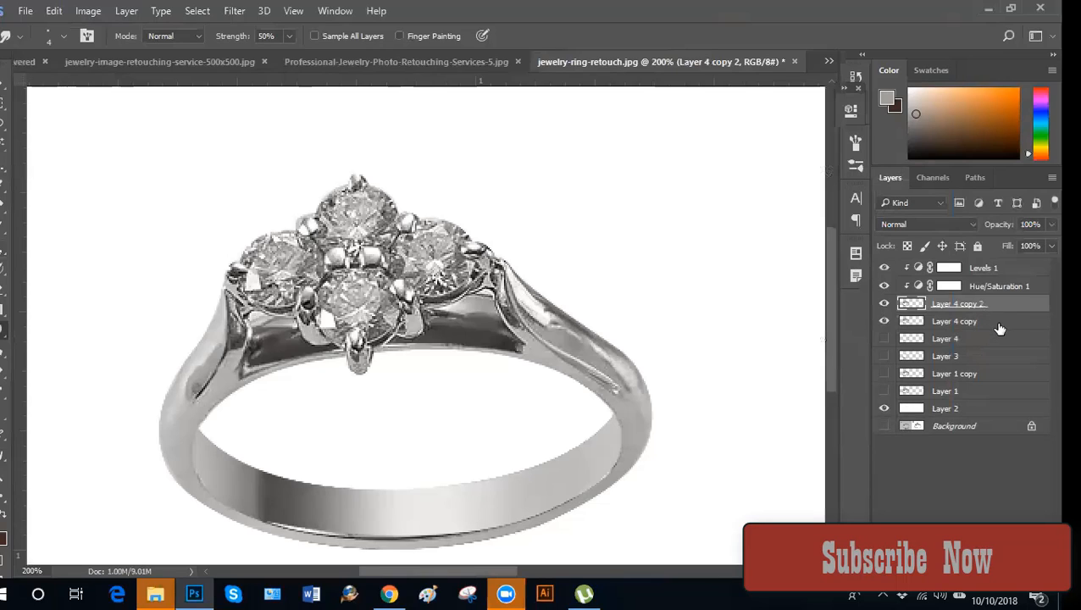
drag(1000, 328, 975, 269)
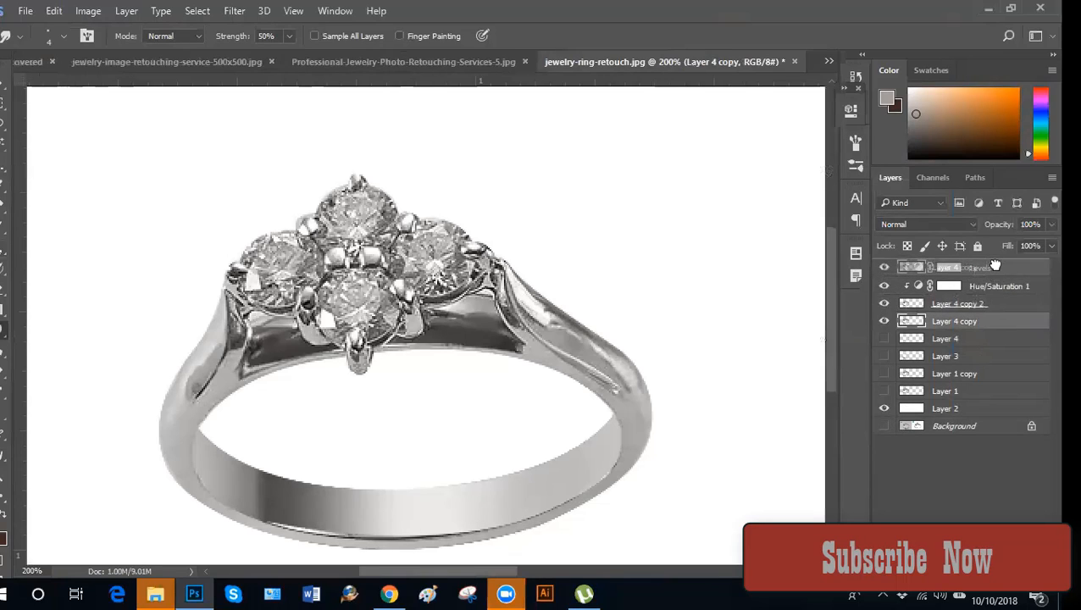
click(885, 267)
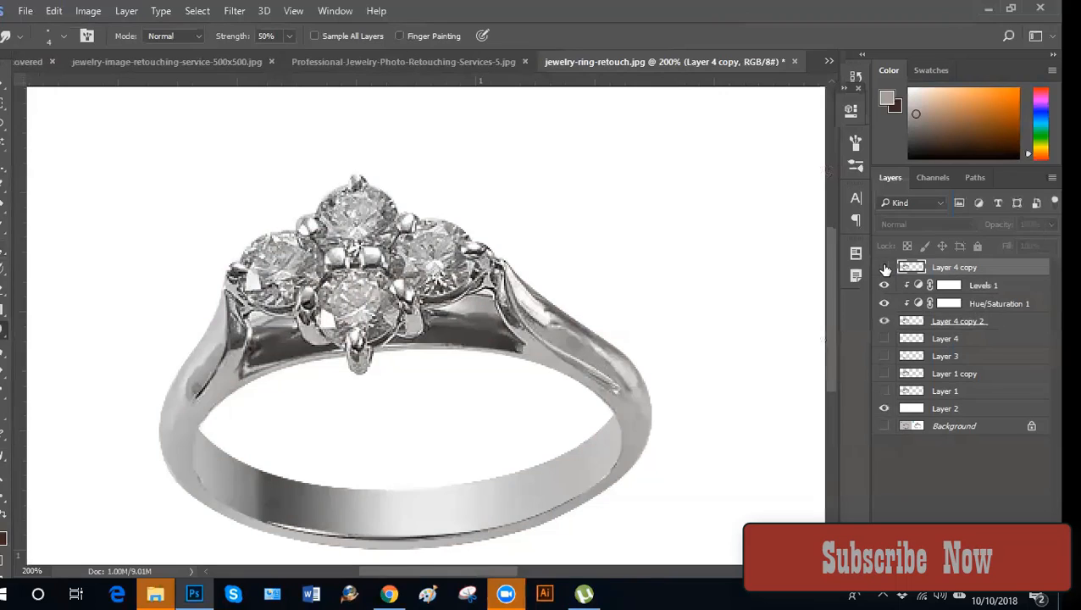
click(884, 268)
key(ctrl+alt+z)
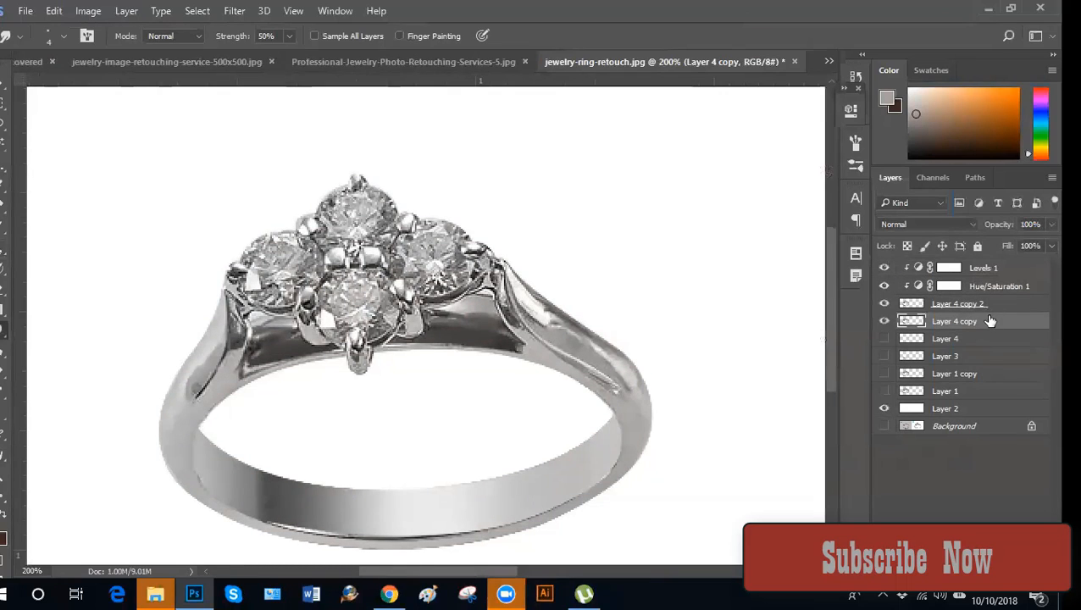
key(ctrl+alt+z)
Try merging a duplicate of Layer 4 copy and its two clipped adjustments into one layer, and delete the merged copy.
click(990, 307)
shift+click(1005, 271)
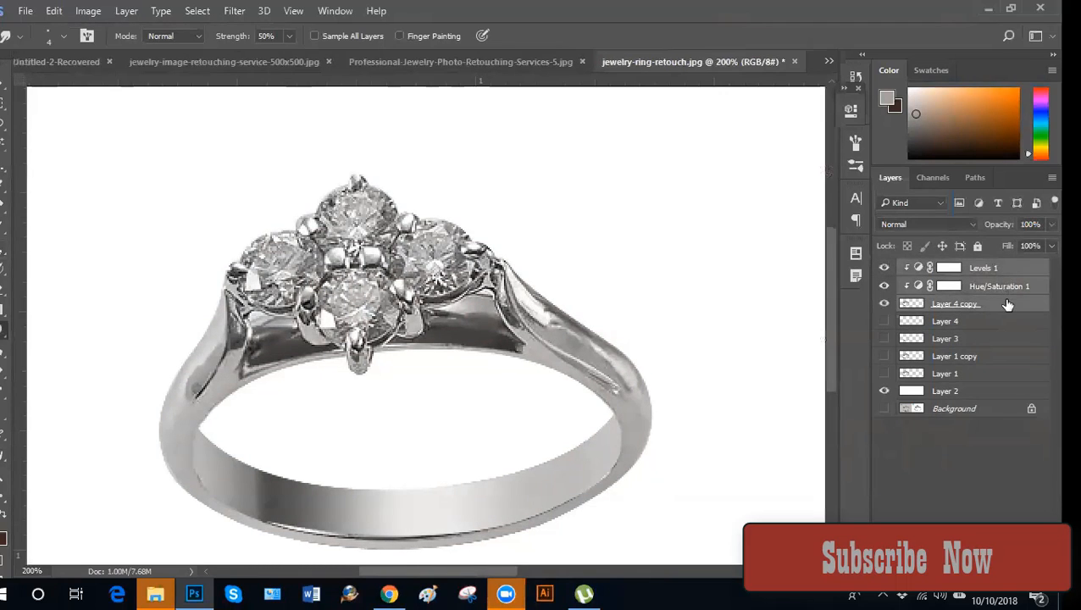
key(ctrl+j)
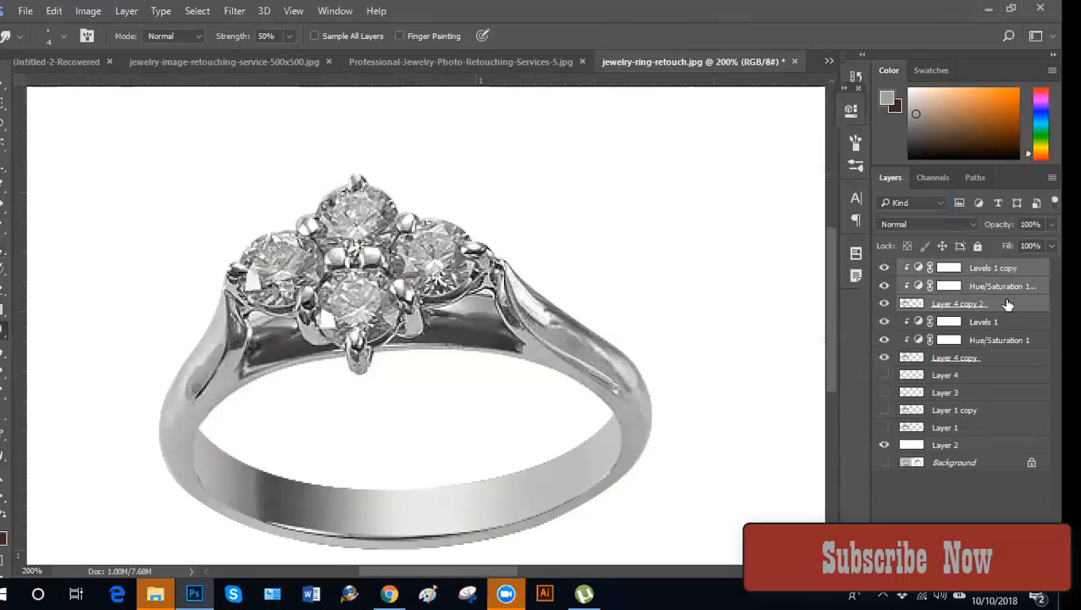
key(ctrl+e)
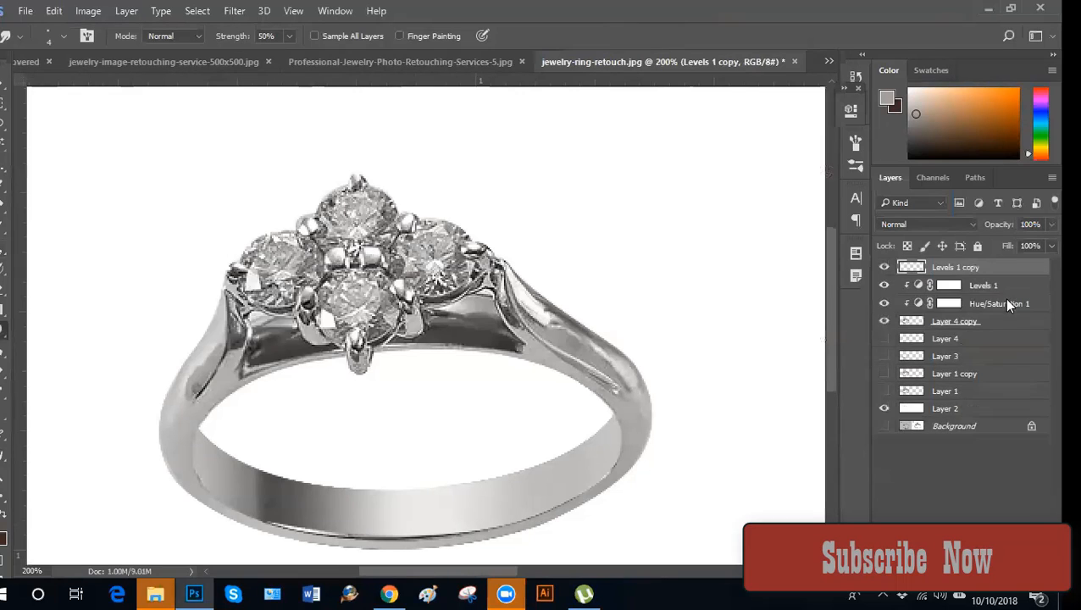
click(884, 268)
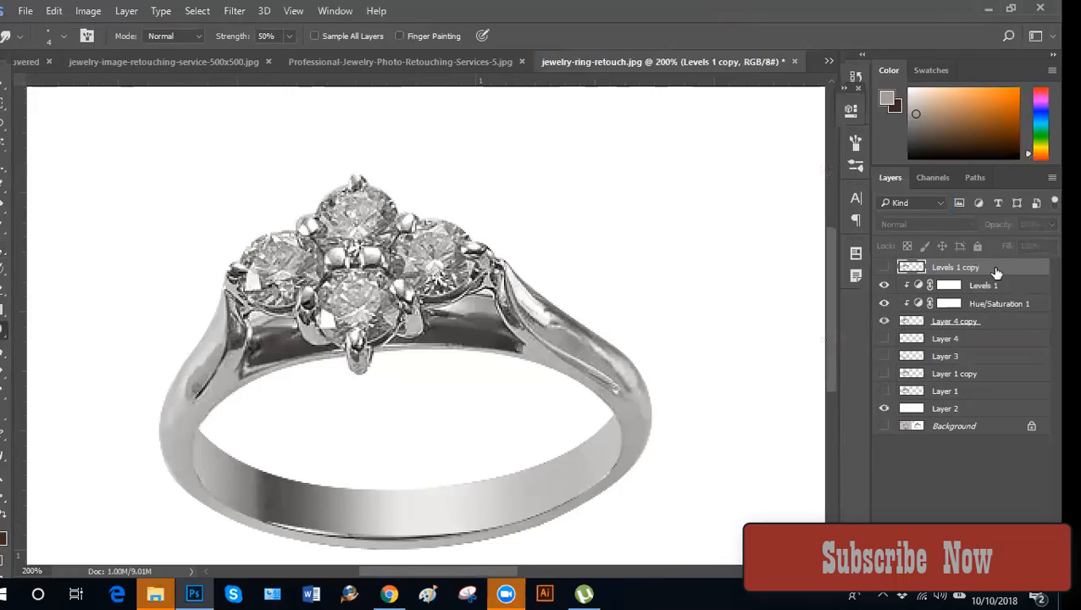
key(Delete)
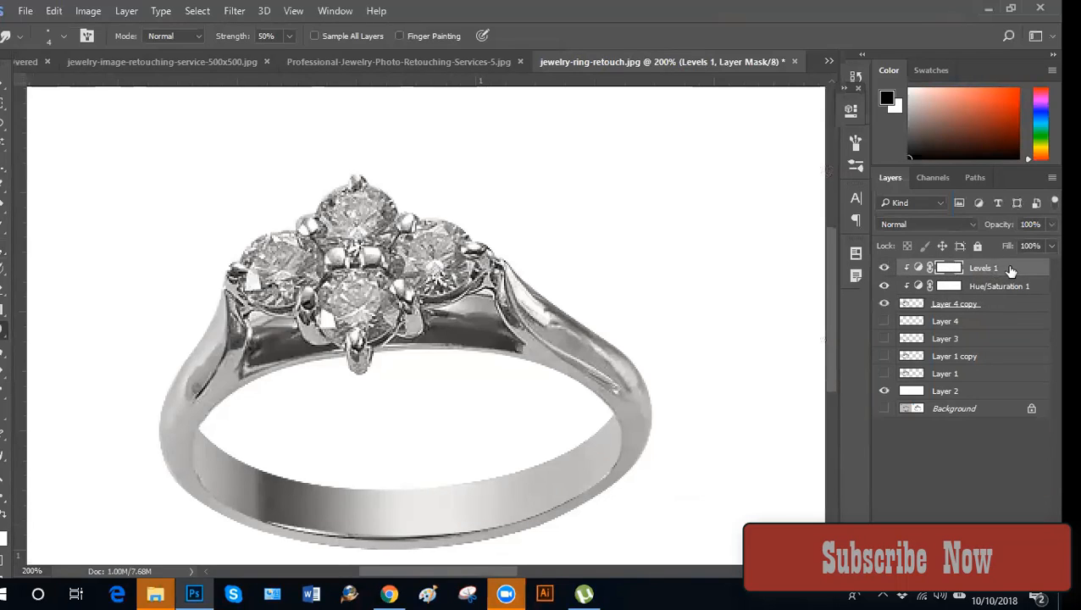
Duplicate Layer 4 copy together with its clipped Hue/Saturation and Levels adjustments, and merge the duplicates into one layer.
click(998, 307)
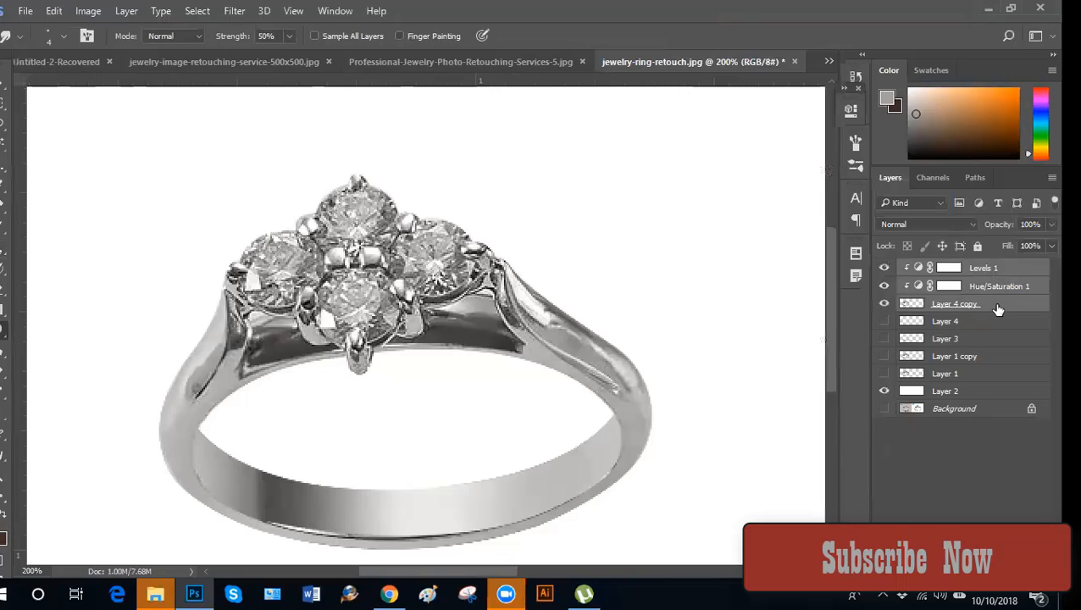
key(ctrl+j)
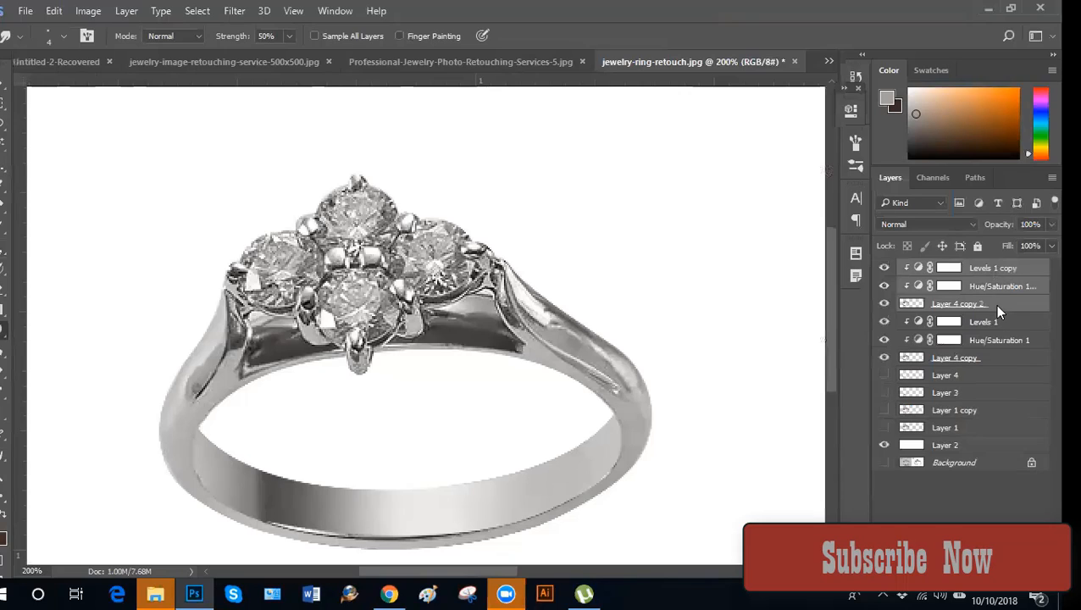
key(ctrl+e)
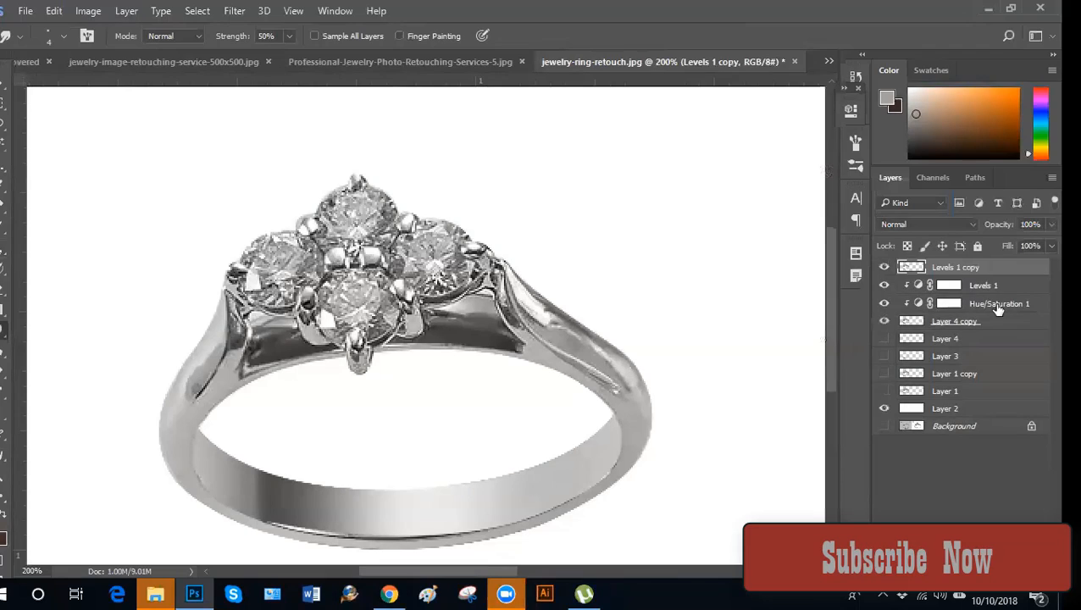
Apply Unsharp Mask to the merged ring copy with an amount of 70% and a 3.8-pixel radius.
click(235, 10)
mouse_move(320, 277)
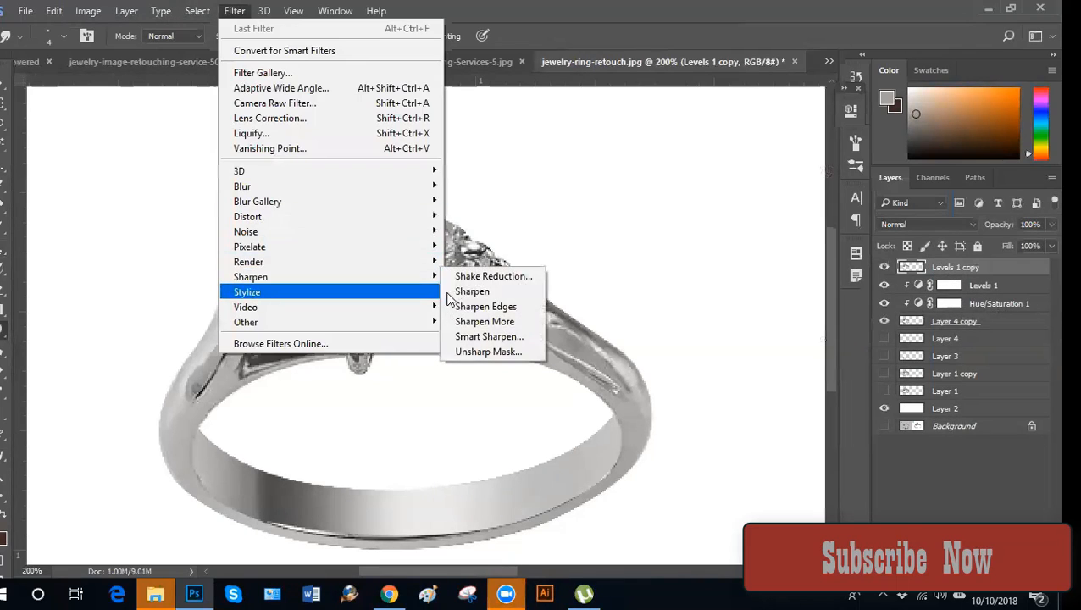
click(491, 353)
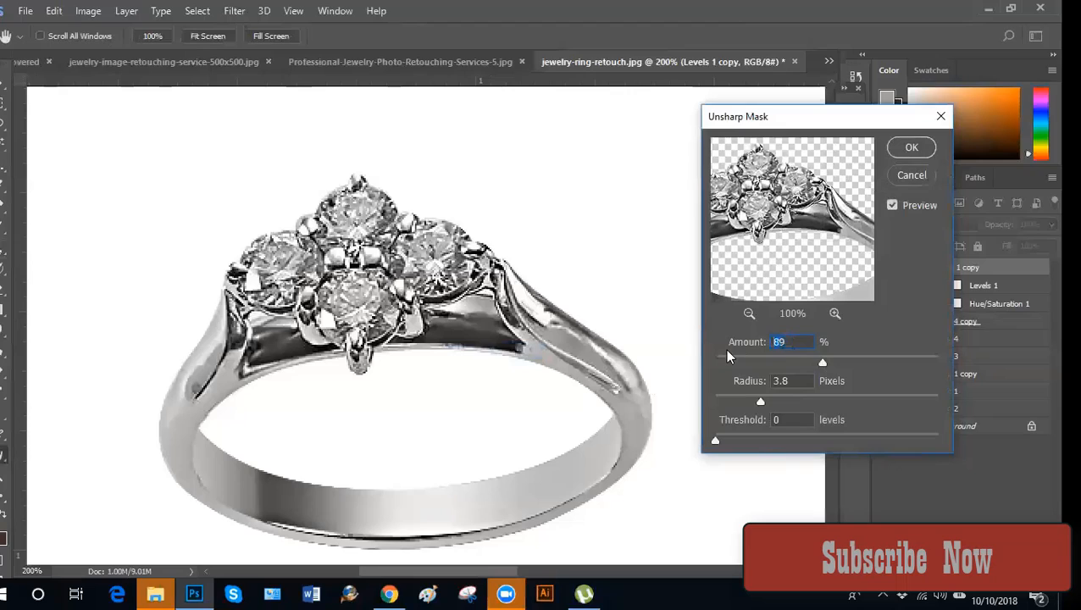
drag(822, 362, 797, 358)
text(70)
click(904, 149)
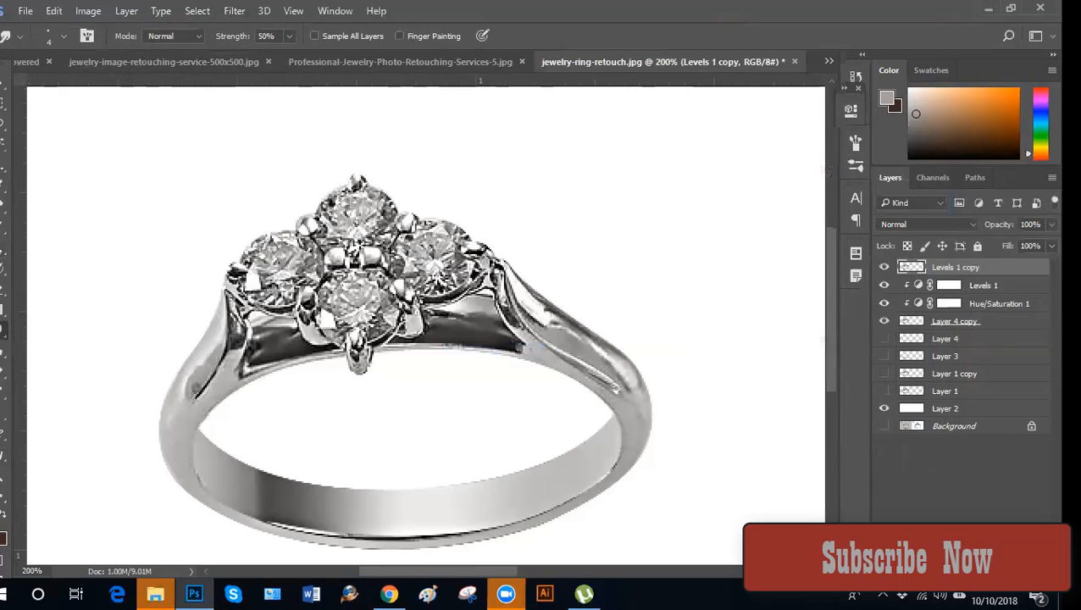
Add a layer mask to the sharpened Levels 1 copy layer and invert the mask to black.
click(235, 12)
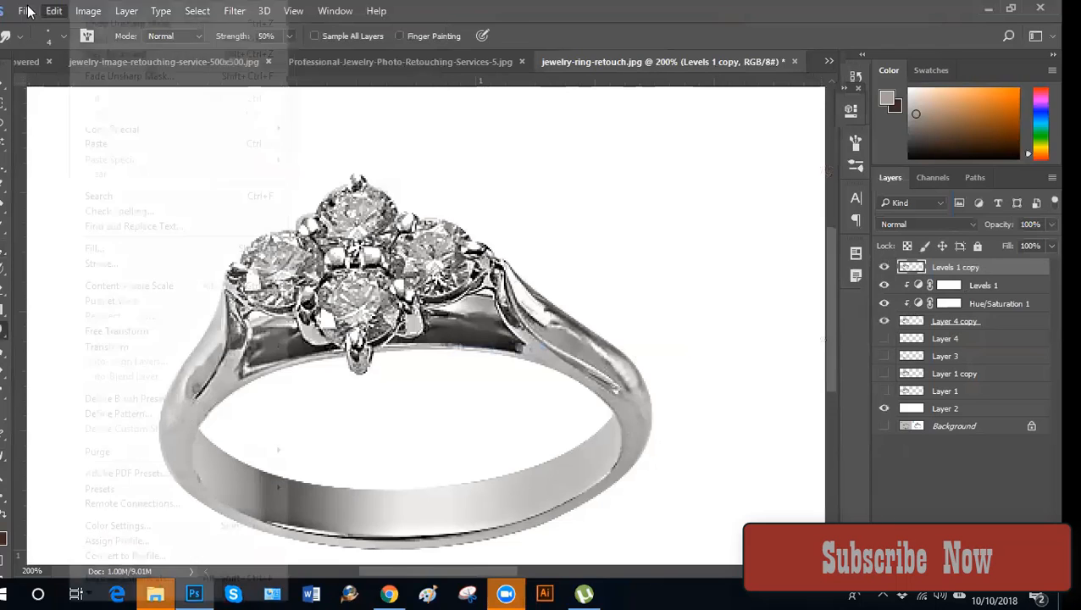
click(25, 10)
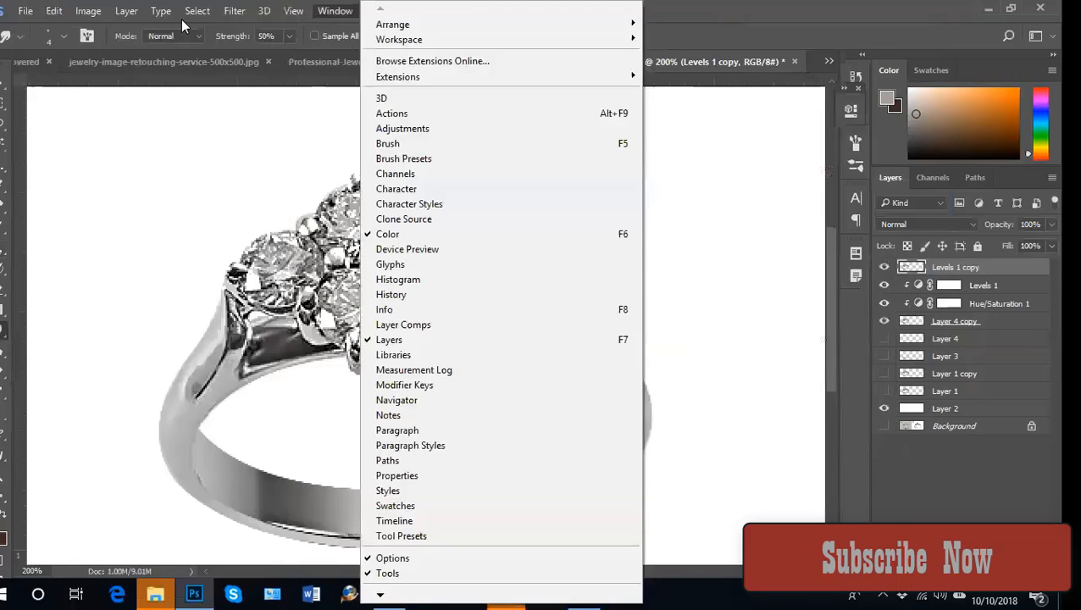
mouse_move(126, 10)
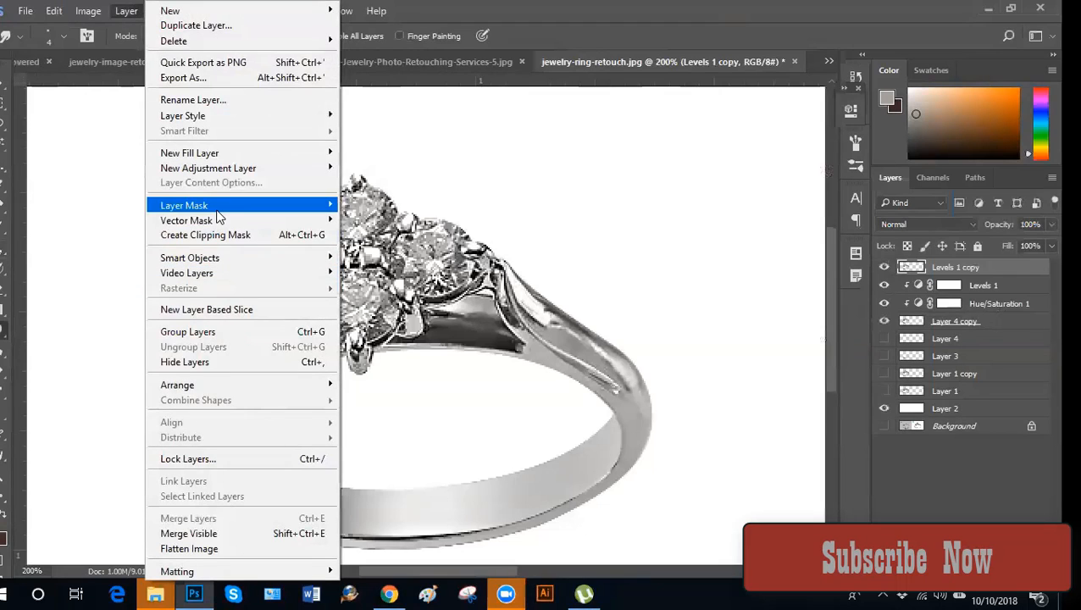
mouse_move(218, 212)
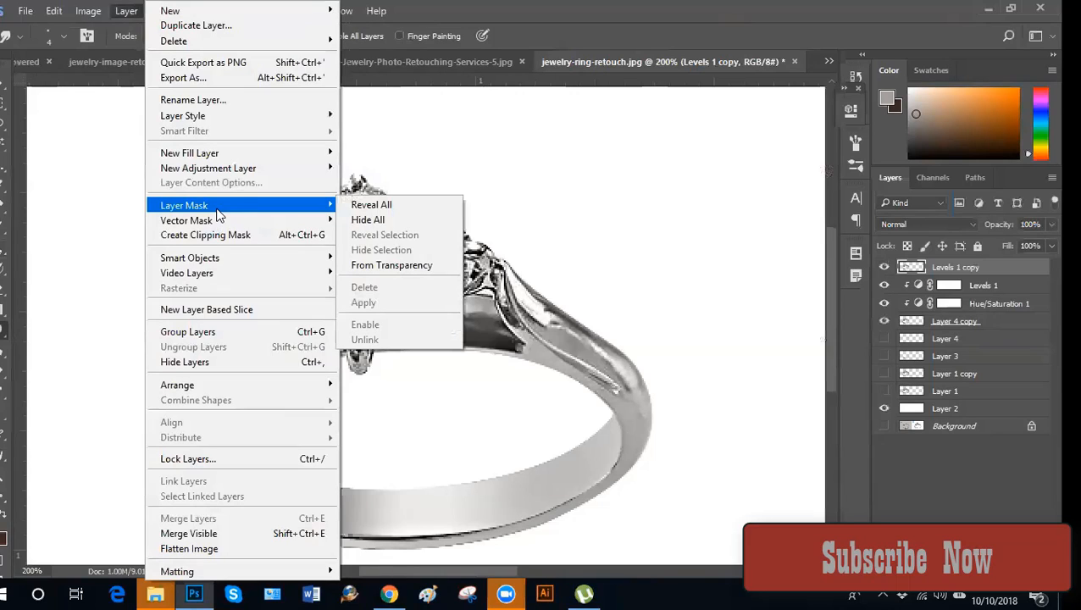
click(998, 268)
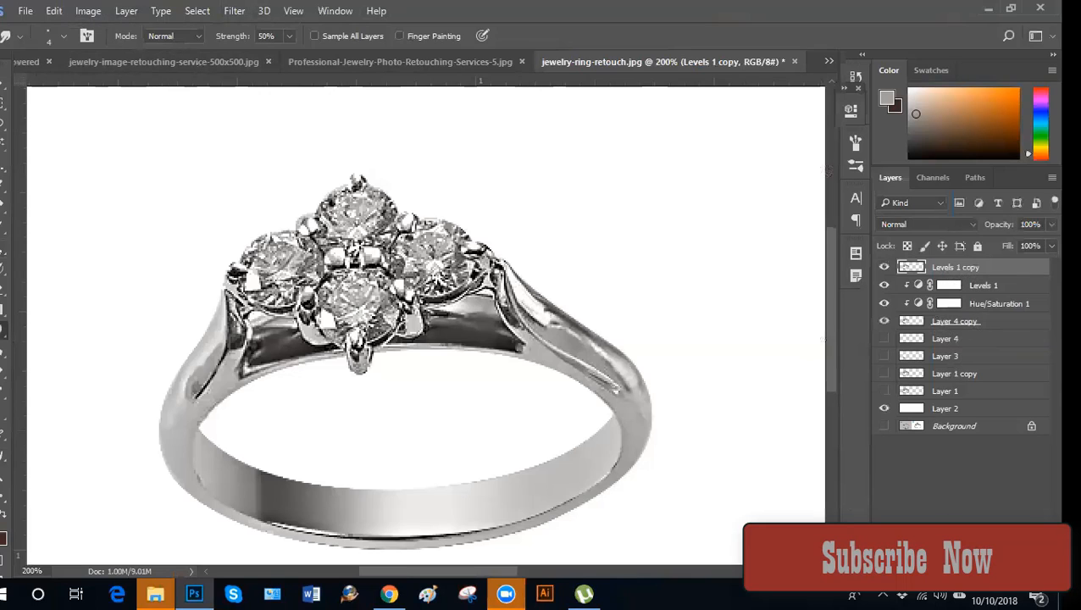
click(948, 571)
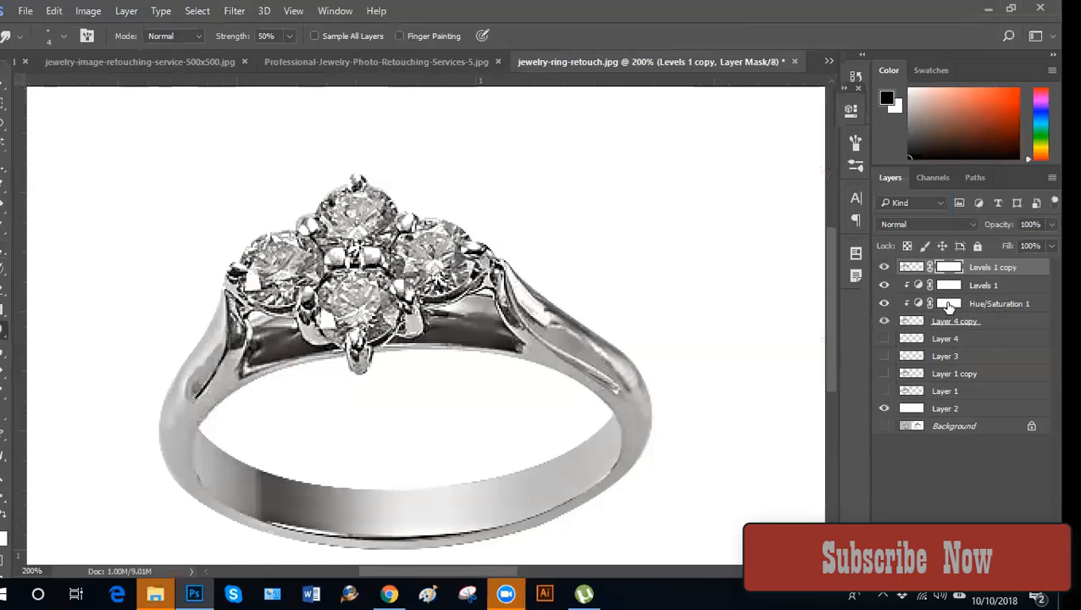
key(ctrl+i)
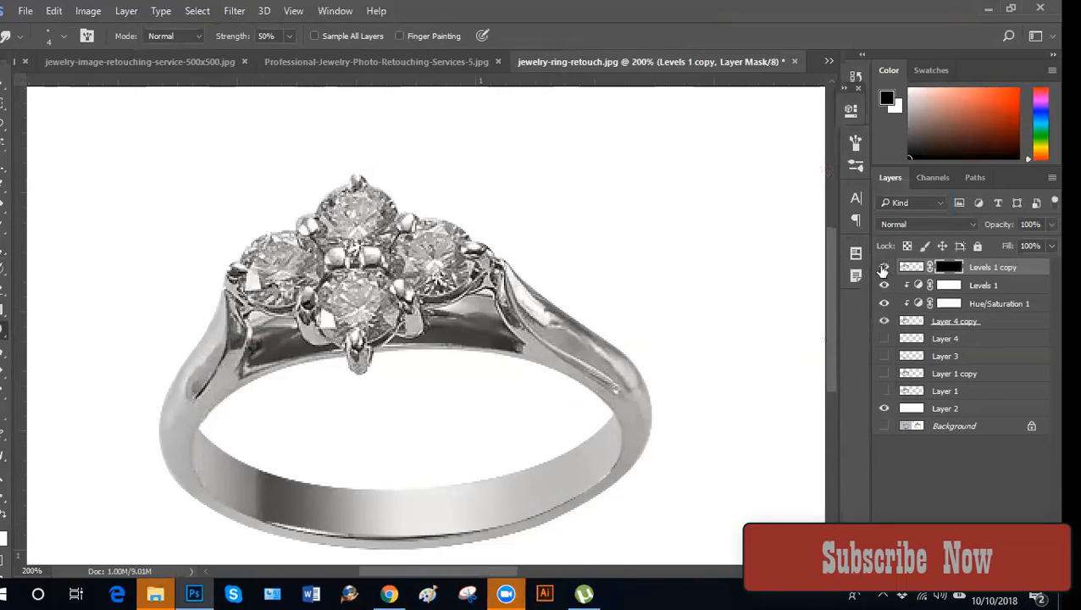
Compare the ring with the masked Levels 1 copy layer hidden and shown, inspecting the diamonds up close.
click(883, 268)
click(883, 268)
key(ctrl+plus)
drag(403, 369, 483, 405)
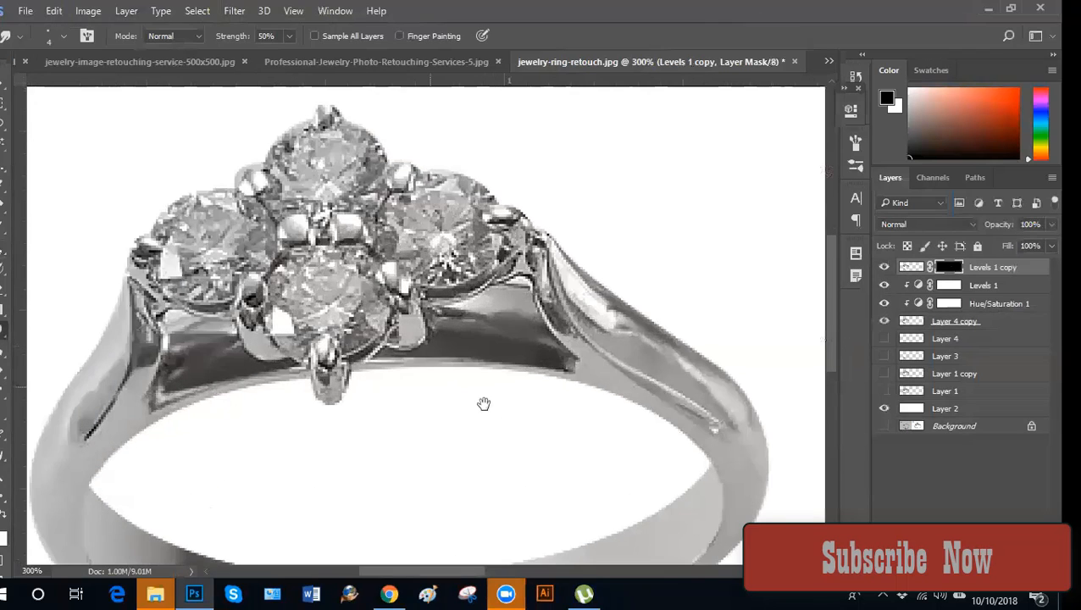
key(ctrl+minus)
key(ctrl+minus)
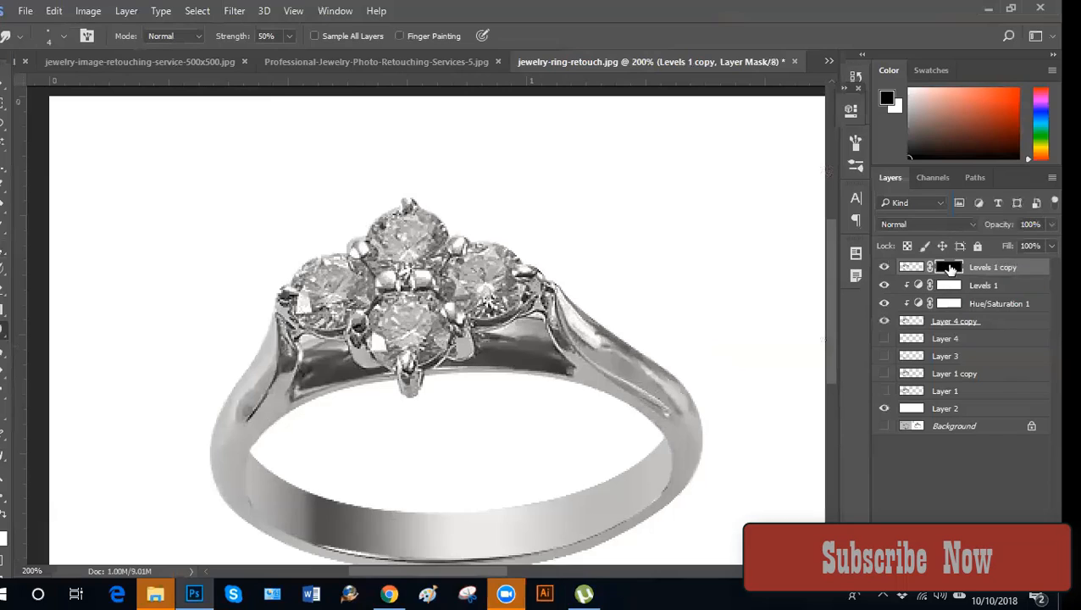
click(884, 269)
click(884, 269)
Switch to the Brush with white as the foreground color, a size of 9 pixels and 100% opacity.
scroll(472, 324, up, 1)
drag(644, 384, 601, 422)
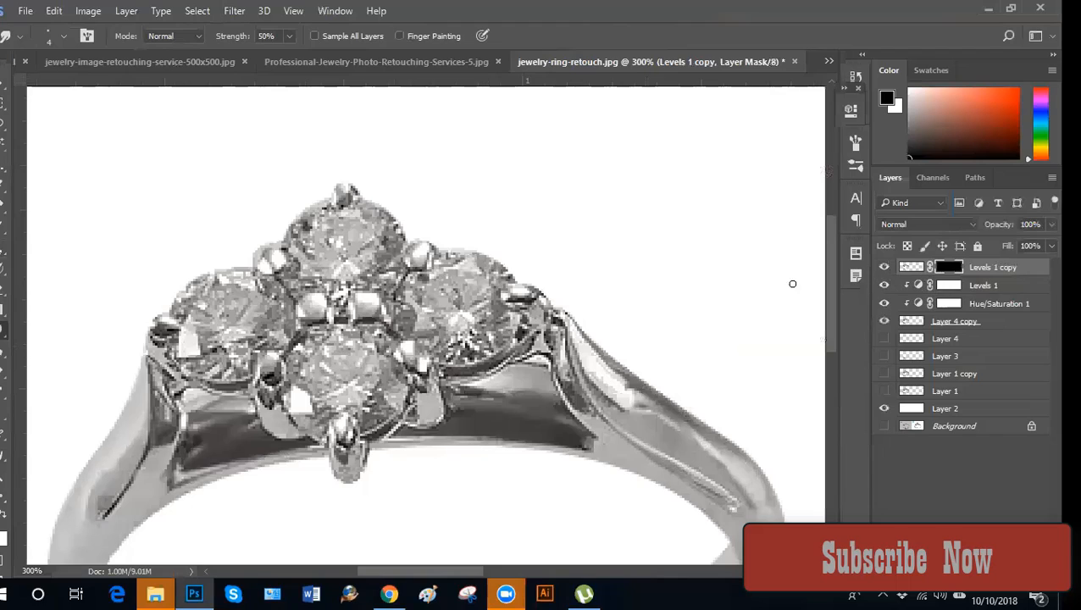
key(b)
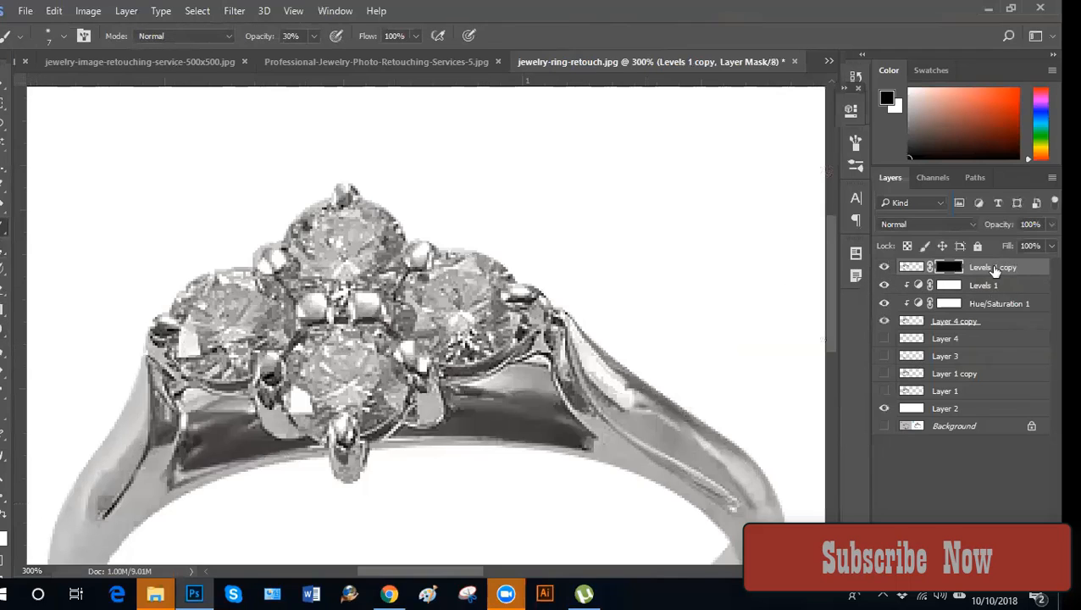
click(5, 520)
drag(288, 330, 422, 298)
key(bracketright)
key(bracketright)
key(bracketright)
key(bracketright)
key(bracketright)
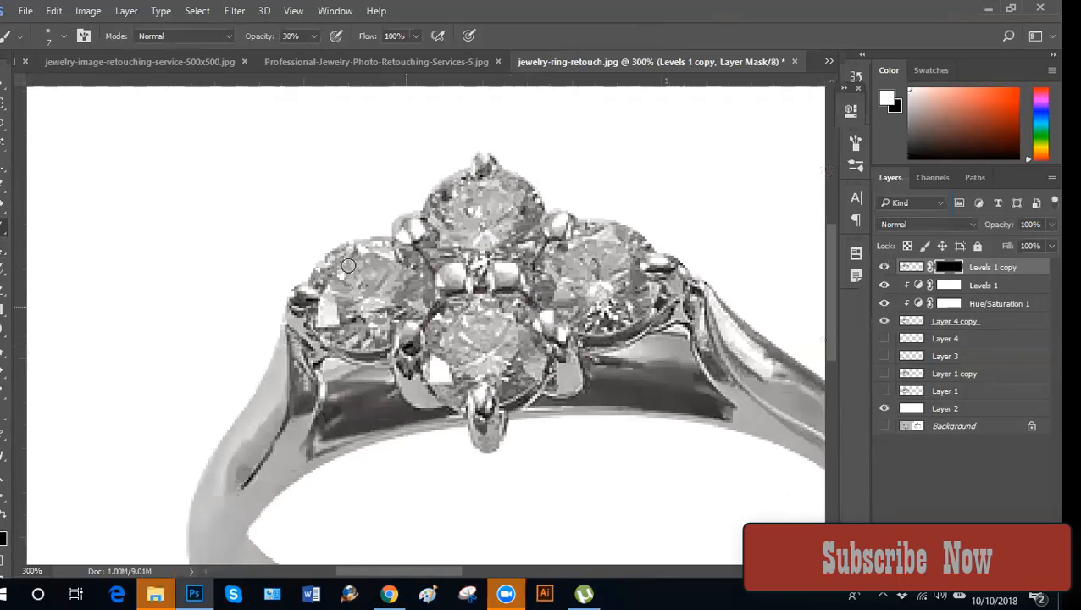
key(bracketleft)
key(ctrl+plus)
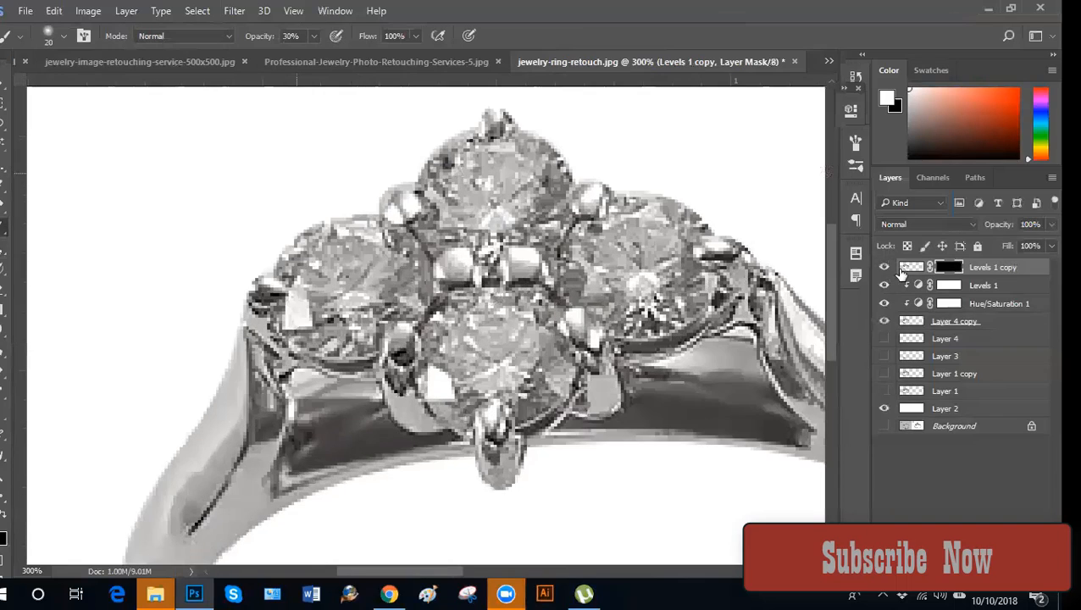
key(bracketleft)
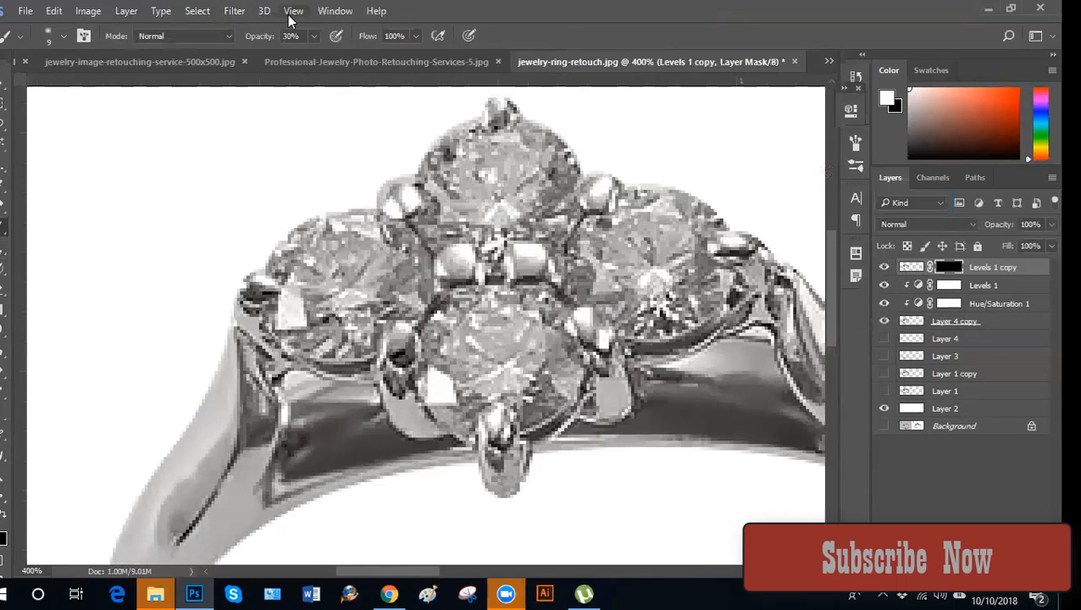
click(314, 36)
drag(310, 56, 393, 56)
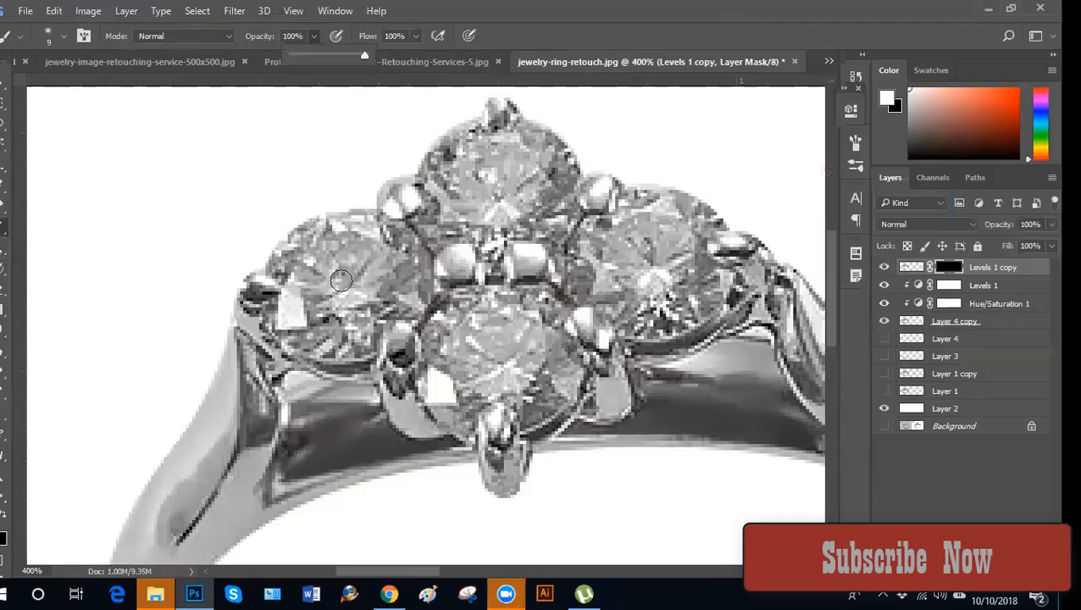
Paint white over the left diamond on the Levels 1 copy mask to reveal its sharpening.
key(bracketright)
mouse_move(341, 280)
mouse_down()
mouse_move(312, 265)
mouse_move(294, 267)
mouse_move(283, 320)
mouse_move(320, 344)
mouse_move(334, 337)
mouse_move(317, 319)
mouse_move(345, 337)
mouse_move(355, 307)
mouse_move(393, 271)
mouse_up()
key(bracketright)
key(bracketright)
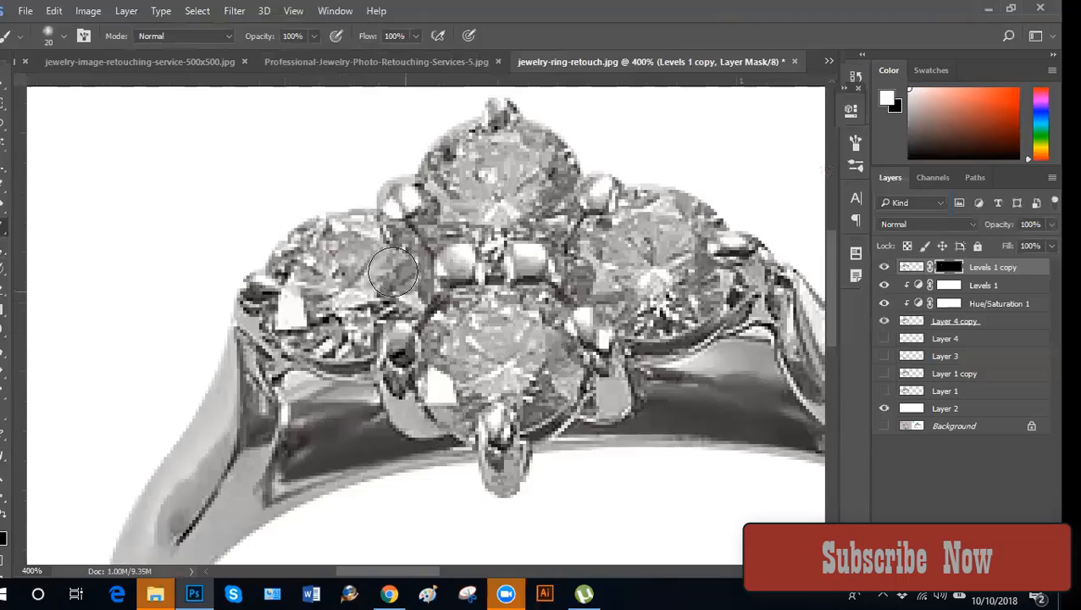
key(bracketleft)
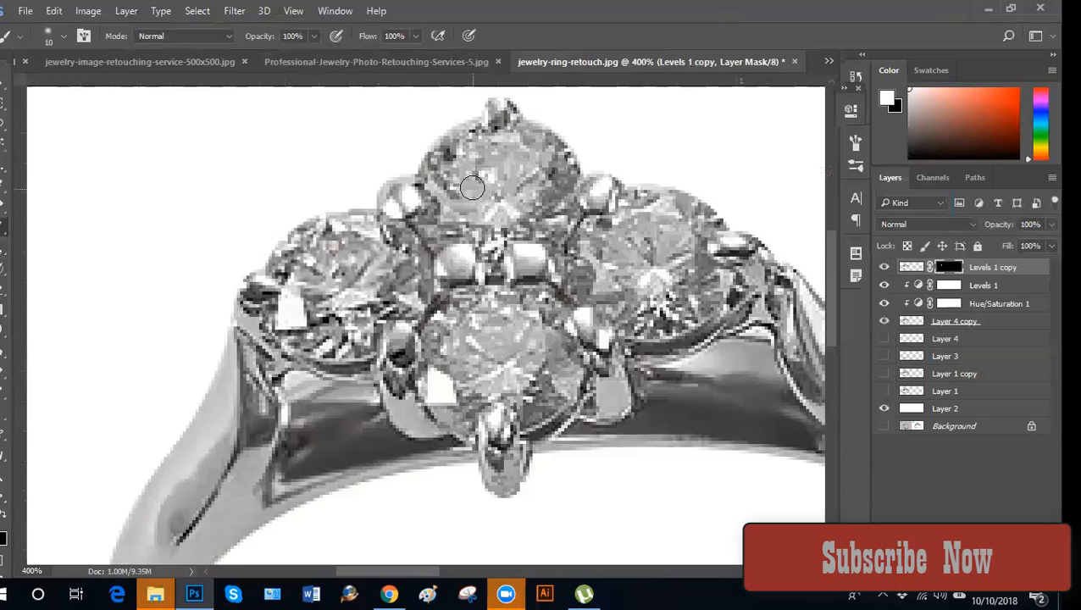
Paint white over the upper, lower and right diamonds on the mask with a 15 to 20-pixel brush.
key(bracketright)
mouse_move(451, 203)
mouse_down()
mouse_move(471, 141)
mouse_move(536, 141)
mouse_move(553, 214)
mouse_move(491, 235)
mouse_move(449, 225)
mouse_up()
key(bracketright)
mouse_move(485, 302)
mouse_down()
mouse_move(459, 369)
mouse_move(456, 402)
mouse_move(480, 365)
mouse_move(526, 373)
mouse_move(537, 392)
mouse_move(556, 373)
mouse_move(535, 305)
mouse_up()
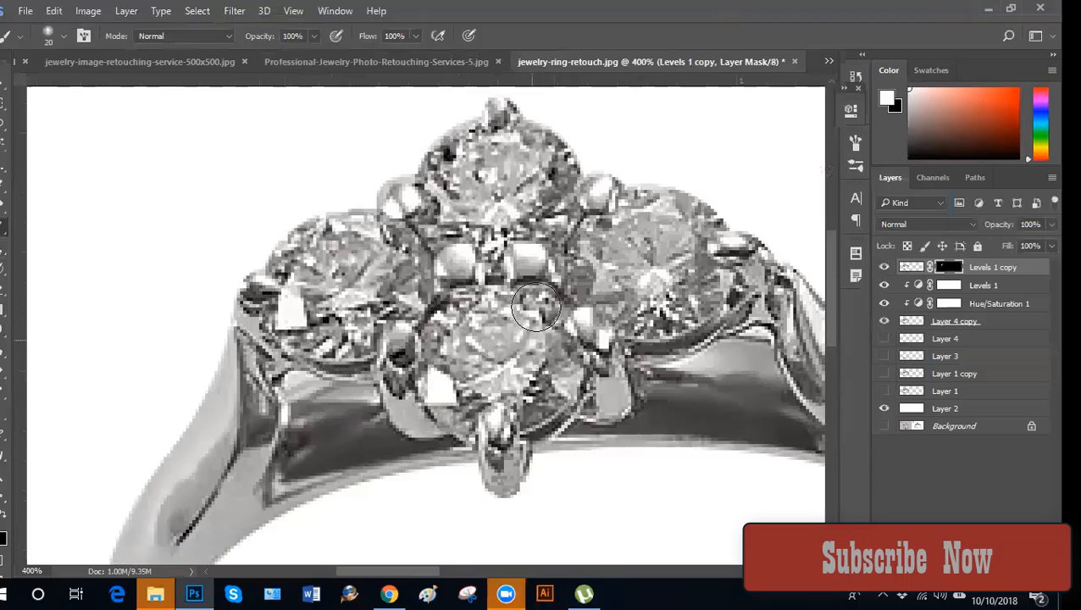
key(bracketleft)
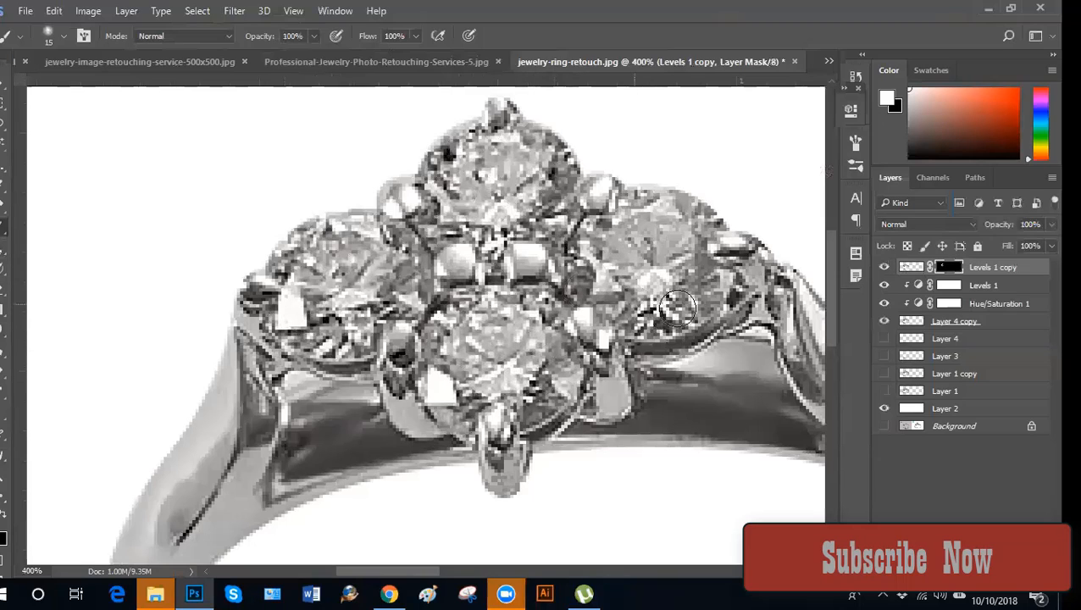
mouse_move(678, 309)
mouse_down()
mouse_move(695, 205)
mouse_move(644, 210)
mouse_move(617, 260)
mouse_move(636, 283)
mouse_up()
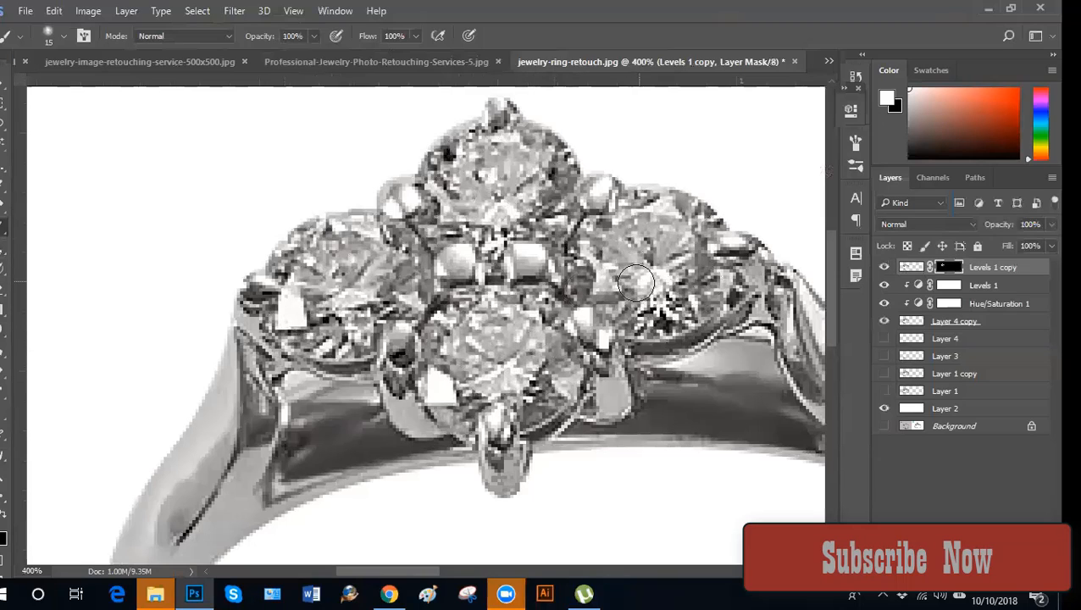
key(bracketright)
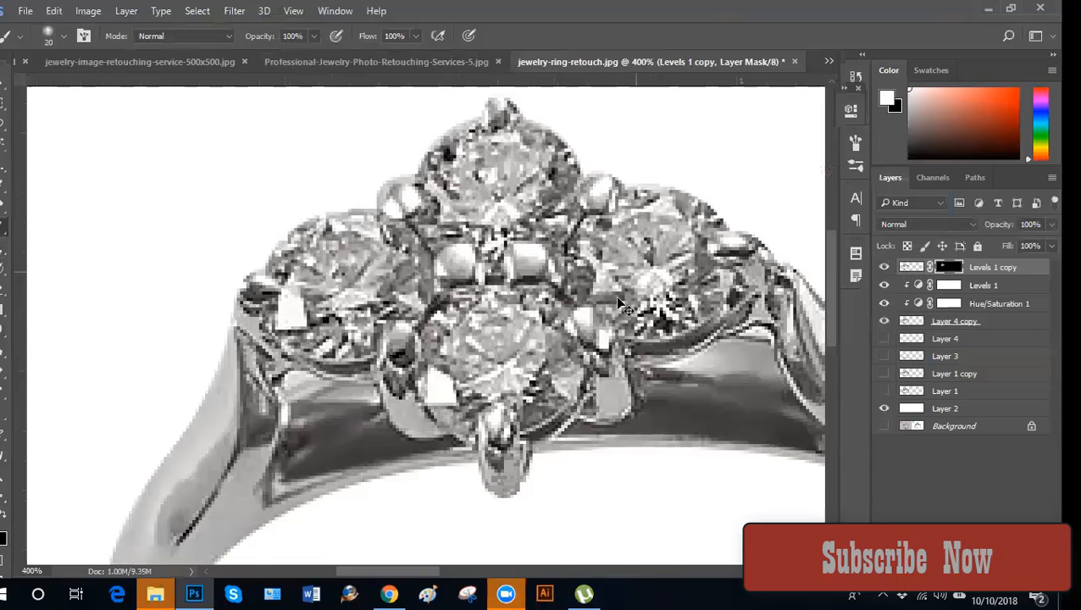
Examine the selectively sharpened diamonds on the whole ring at 200% and 100% magnification.
key(ctrl+minus)
key(ctrl+minus)
key(ctrl+minus)
key(ctrl+plus)
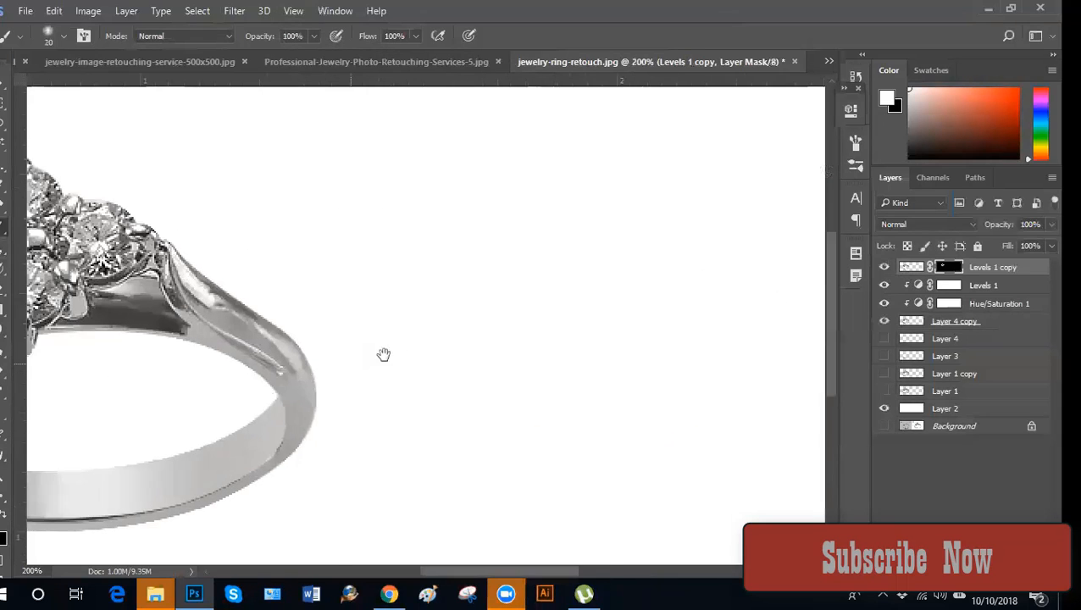
drag(110, 335, 444, 427)
key(bracketleft)
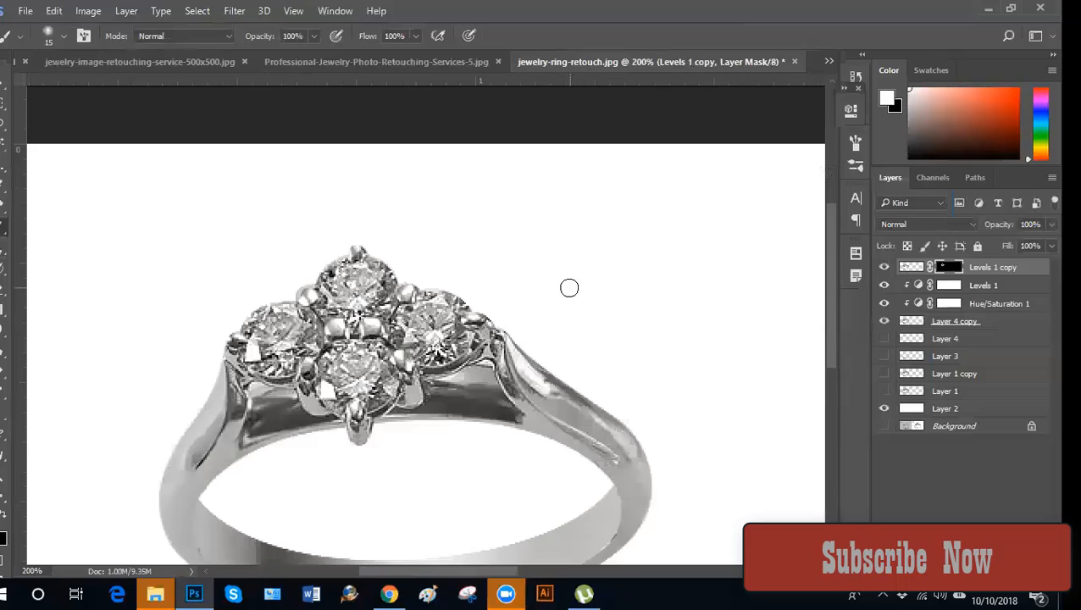
key(bracketleft)
key(ctrl+minus)
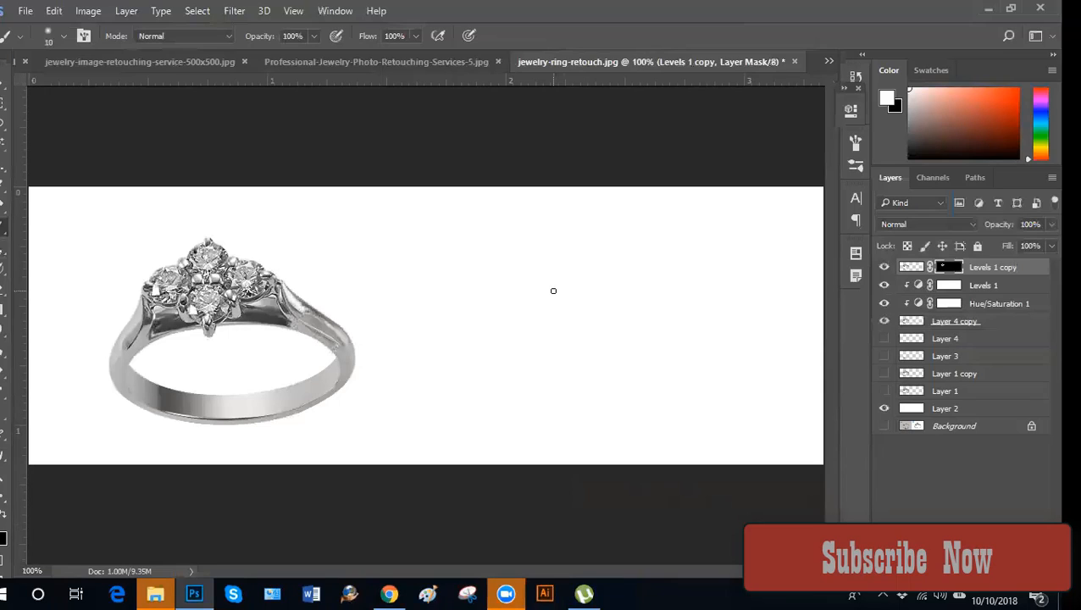
Switch to Chrome, search Google for "A-z image" in a new tab and look through the results.
click(389, 593)
key(ctrl+t)
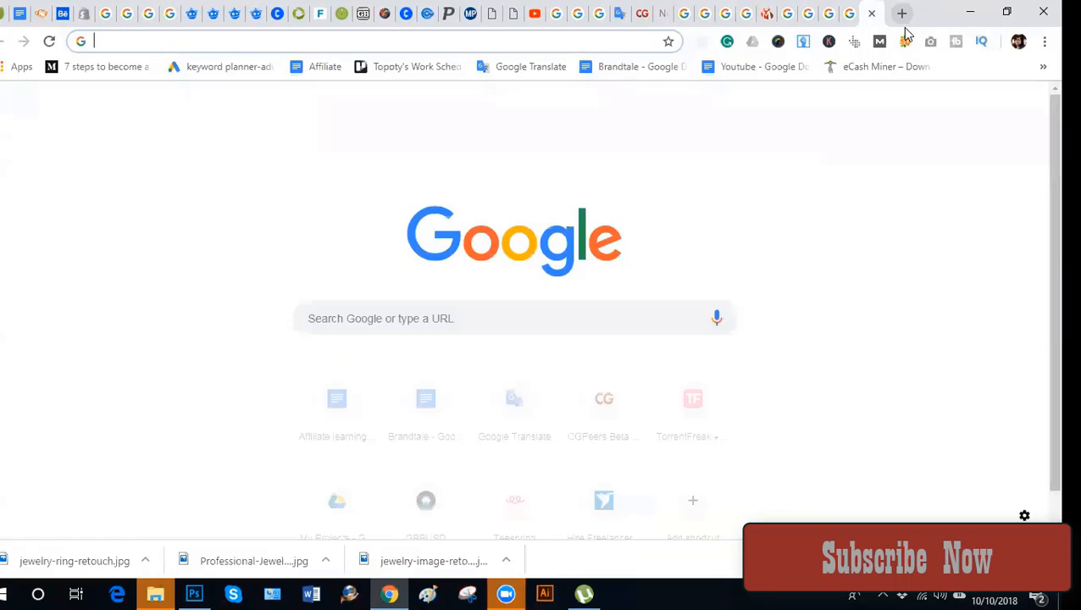
text(A-)
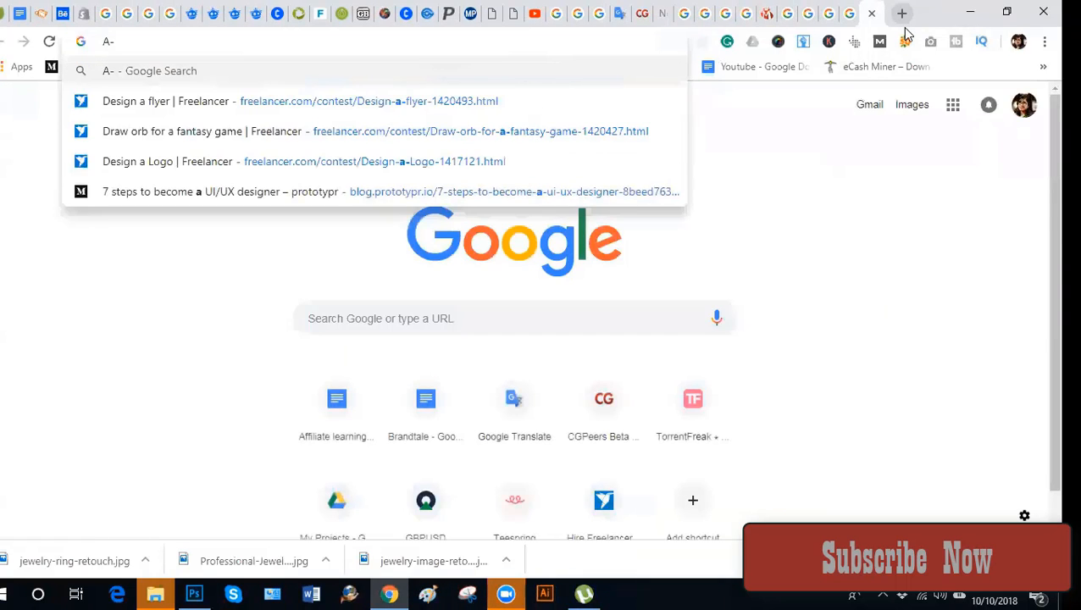
text(z image)
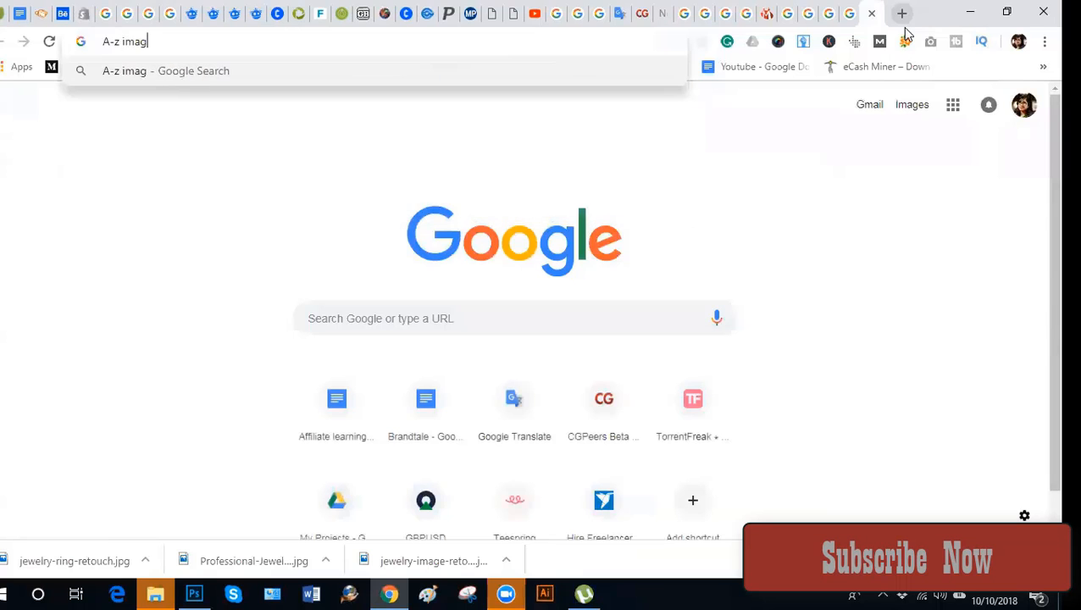
key(Return)
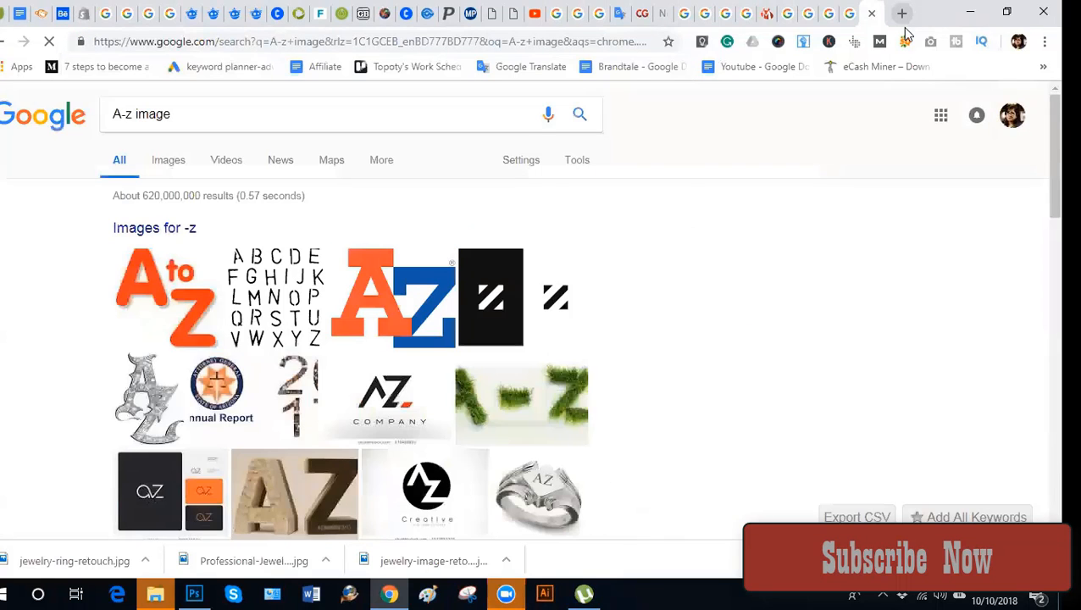
scroll(305, 403, down, 3)
scroll(213, 305, up, 3)
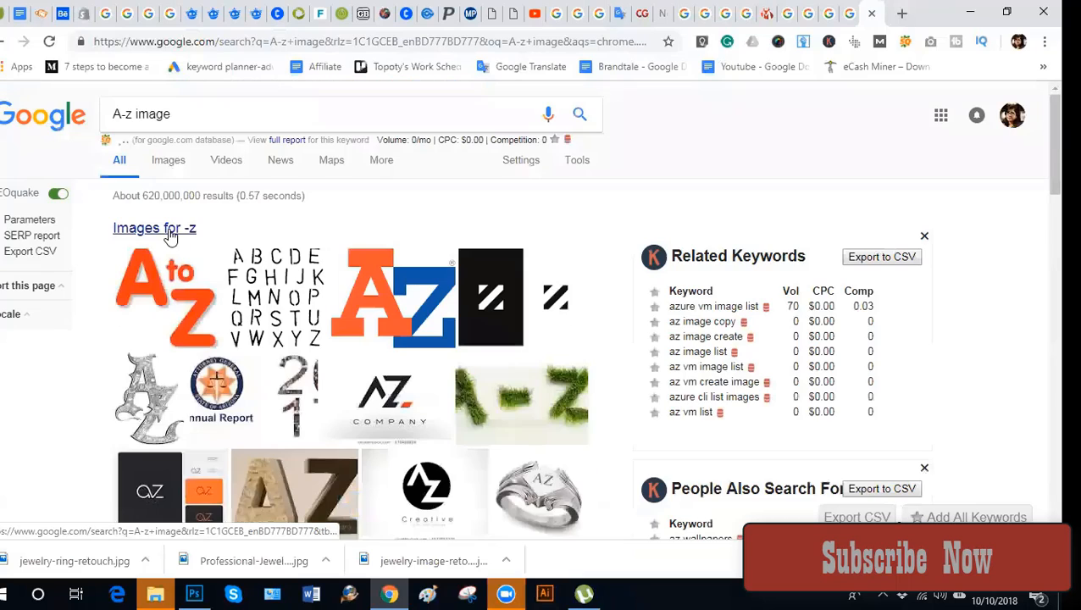
Open Google's image results for "A-z image", look through them, and return to Photoshop.
click(167, 234)
scroll(623, 434, down, 5)
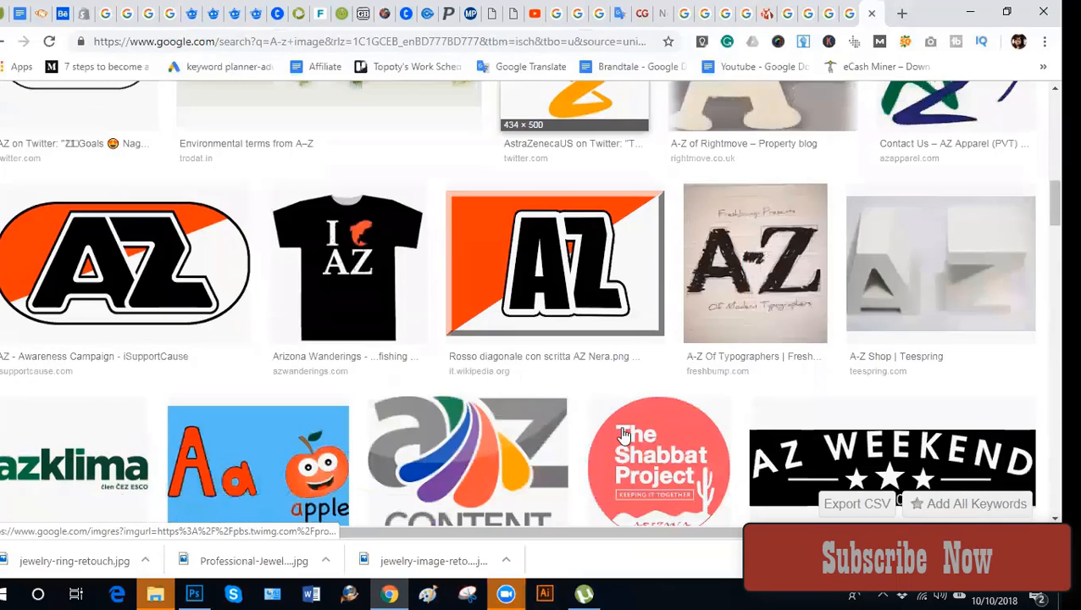
scroll(623, 434, down, 3)
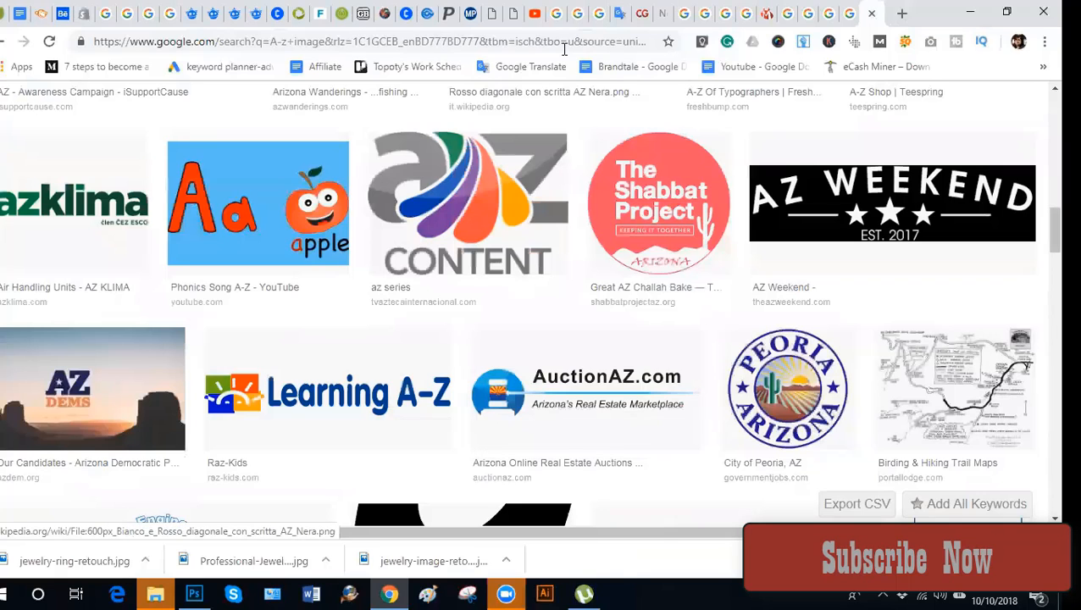
click(506, 593)
click(531, 515)
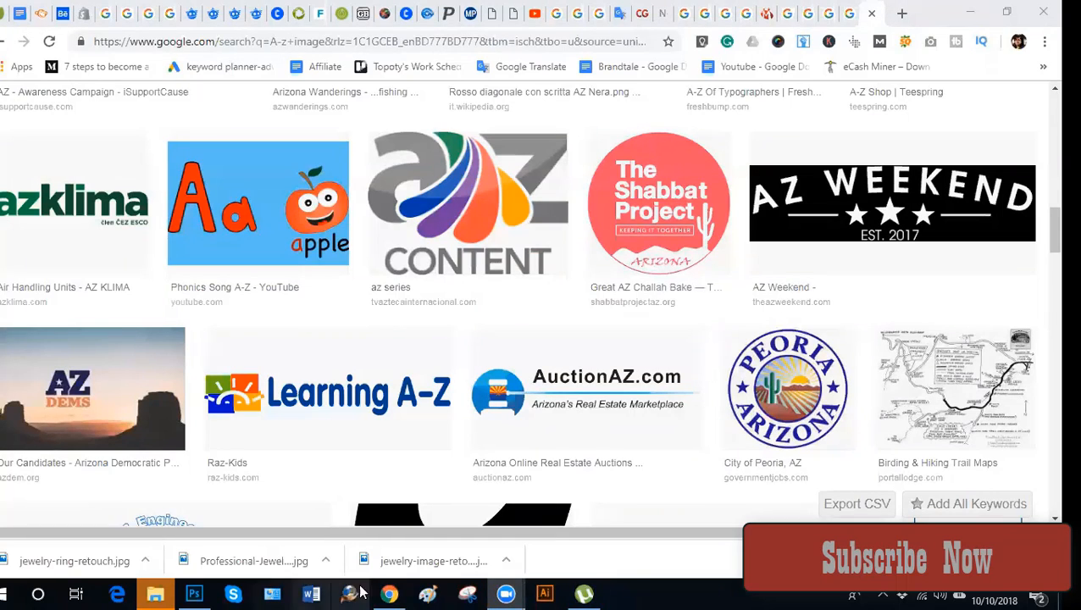
click(388, 593)
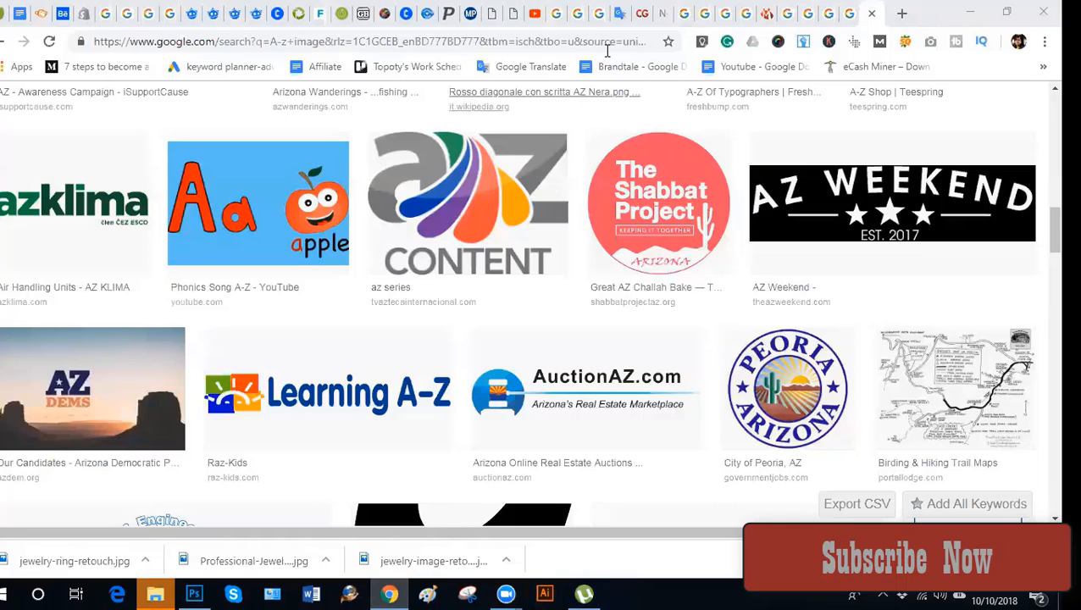
click(974, 16)
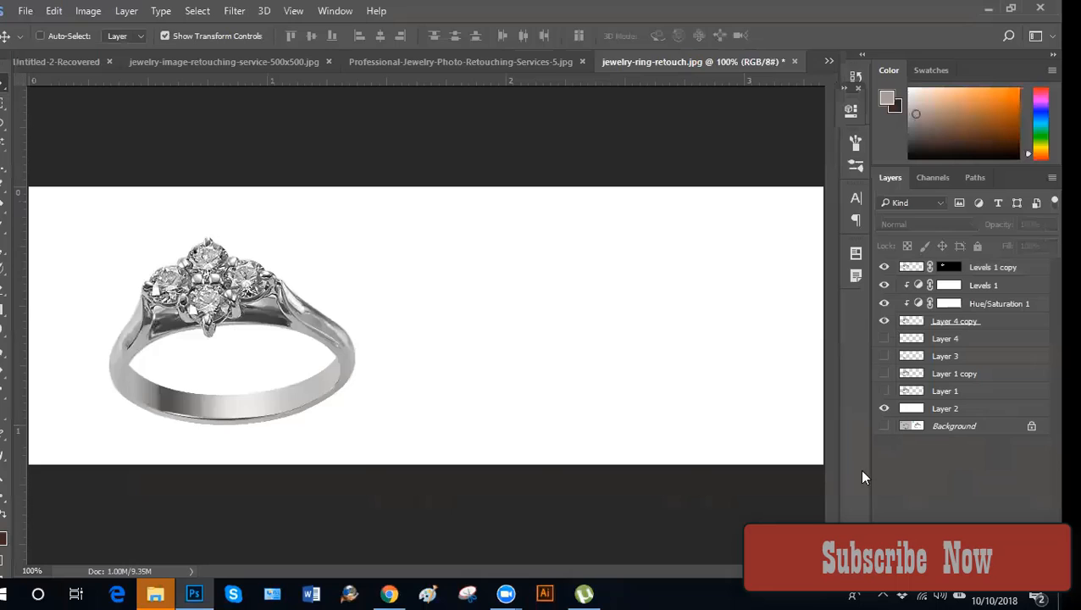
key(ctrl+minus)
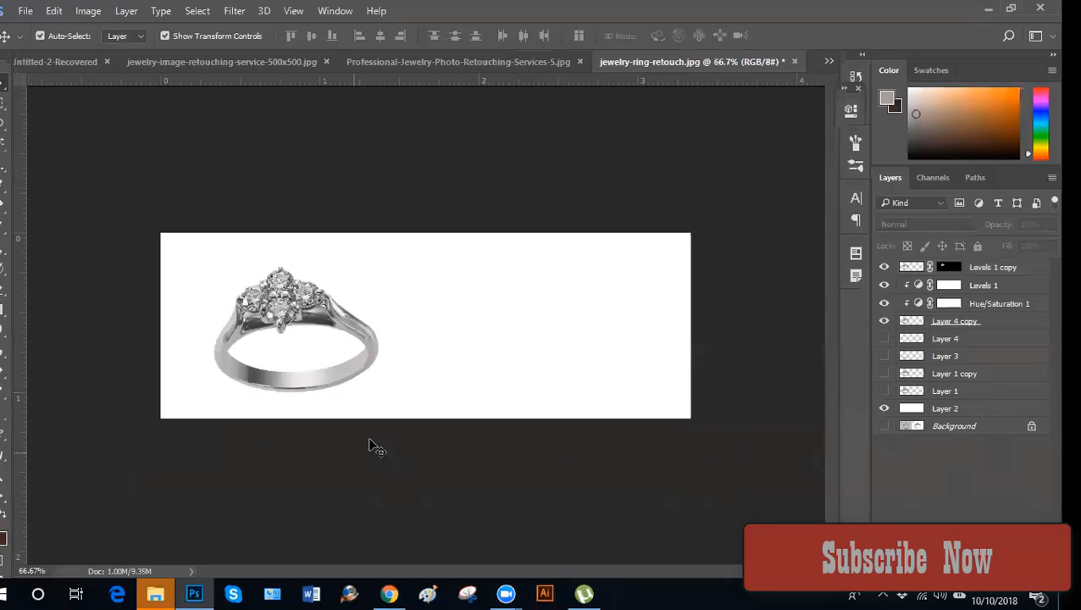
key(ctrl+plus)
key(ctrl+plus)
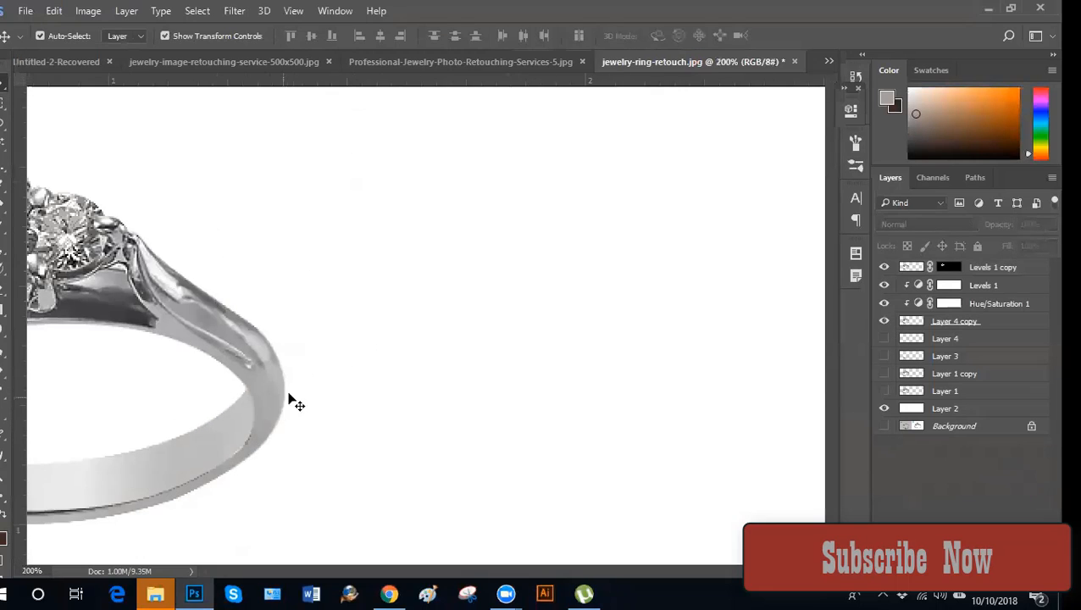
key(ctrl+minus)
key(ctrl+minus)
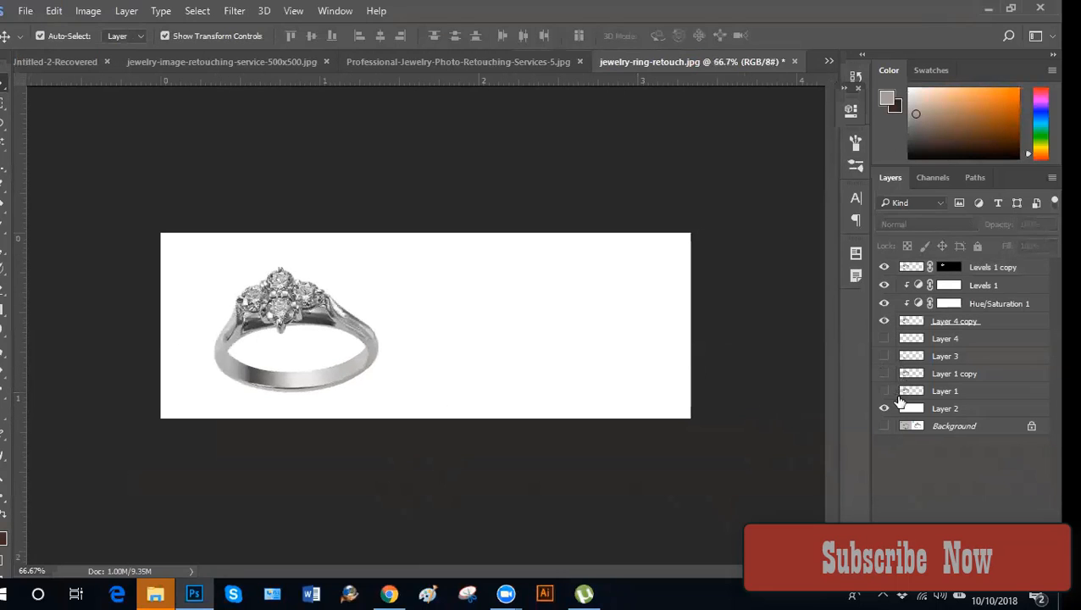
Narrow the white Layer 2 from its left edge to about mid-canvas, uncovering the Before photo on the Background layer.
key(ctrl+plus)
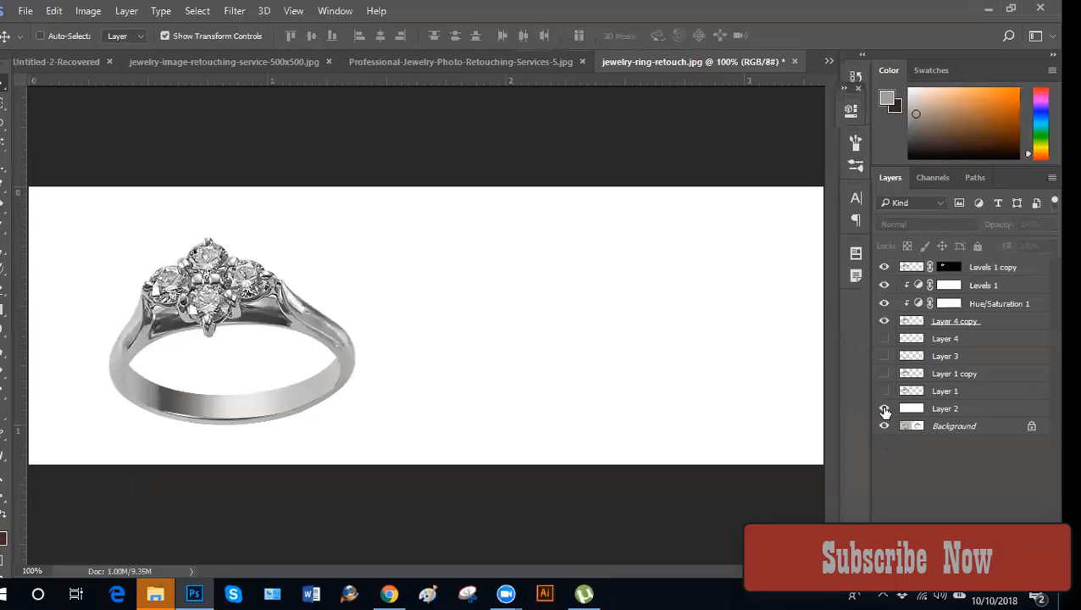
click(884, 411)
click(915, 408)
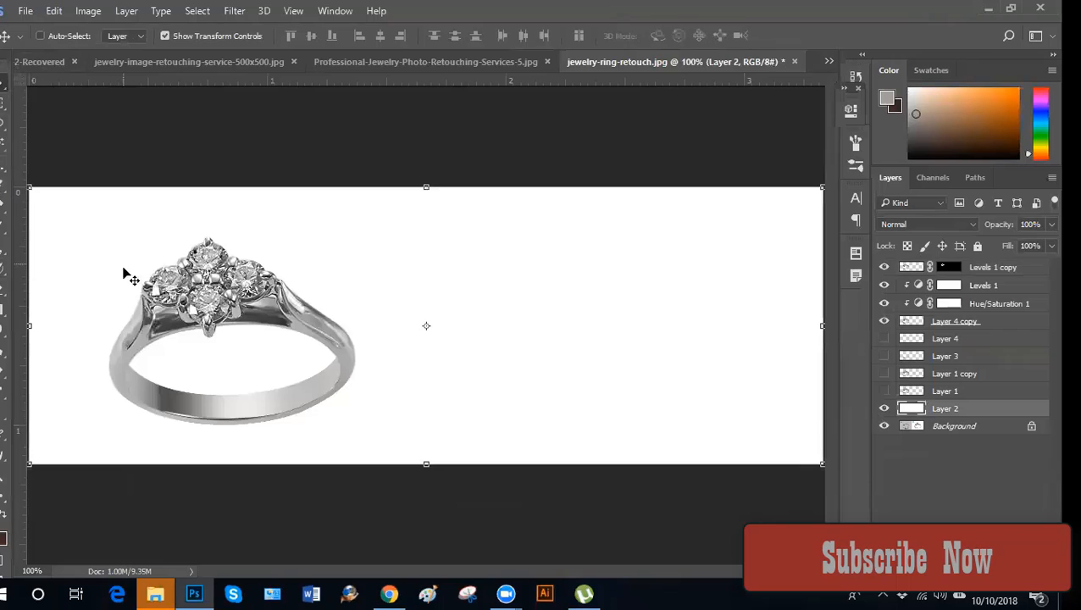
drag(32, 327, 422, 318)
key(Return)
Inspect the retouched ring over the original photo at 200%, hiding and reshowing the Background layer to compare.
key(ctrl+plus)
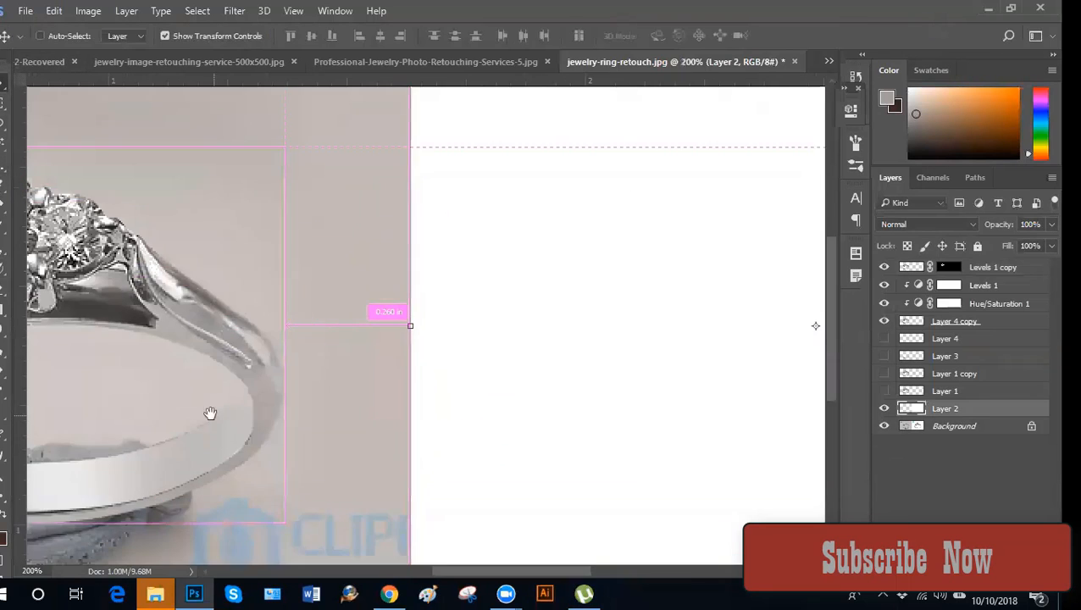
drag(212, 415, 394, 381)
drag(128, 411, 355, 425)
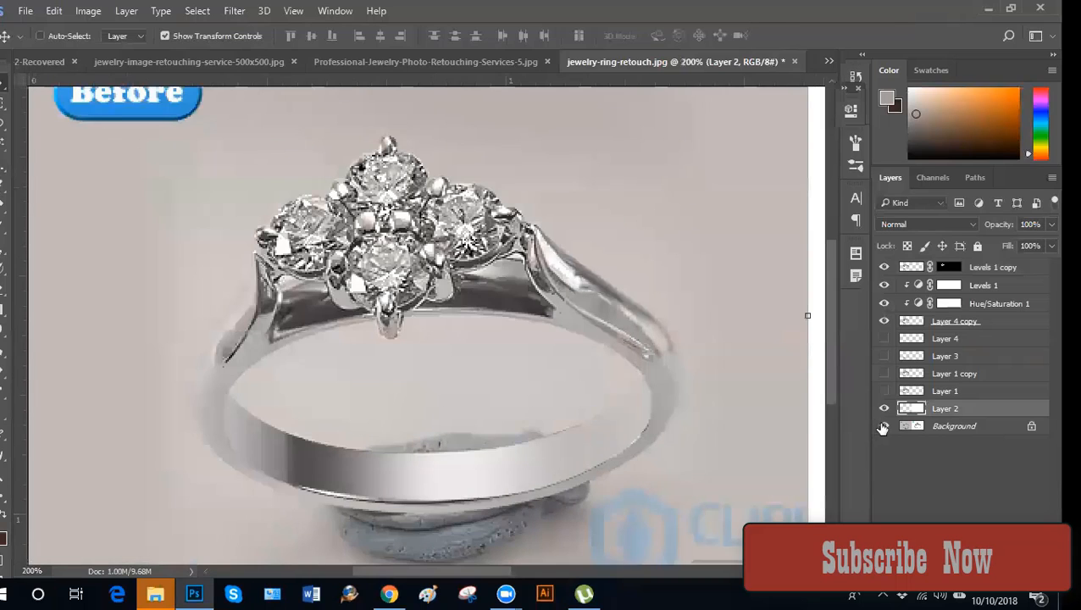
click(883, 426)
click(883, 426)
key(ctrl+minus)
Group the layers from Layer 4 copy up to Levels 1 copy.
click(1000, 326)
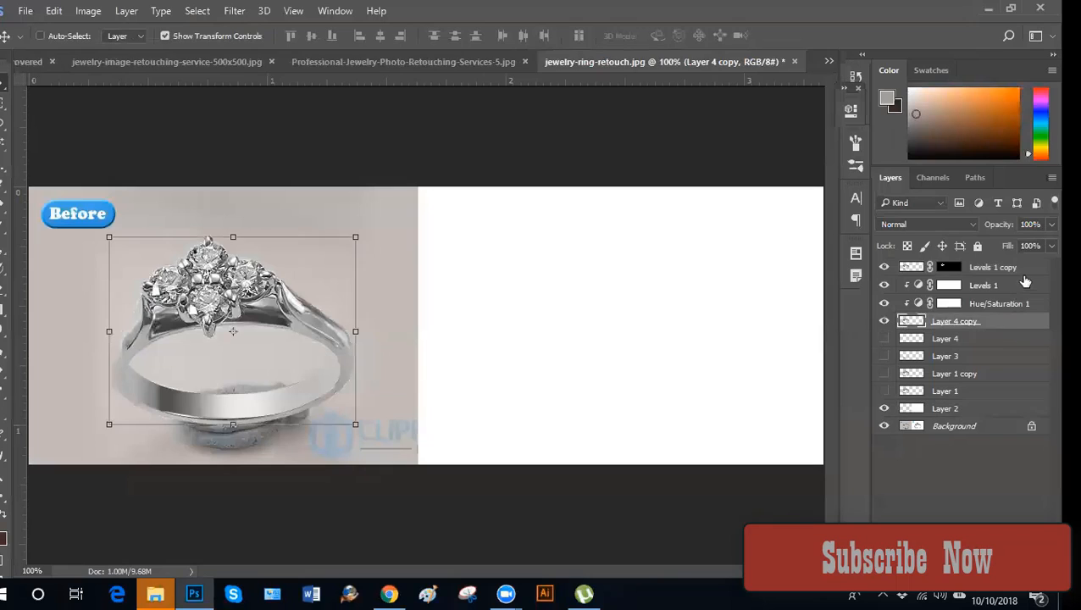
shift+click(1023, 268)
key(ctrl+g)
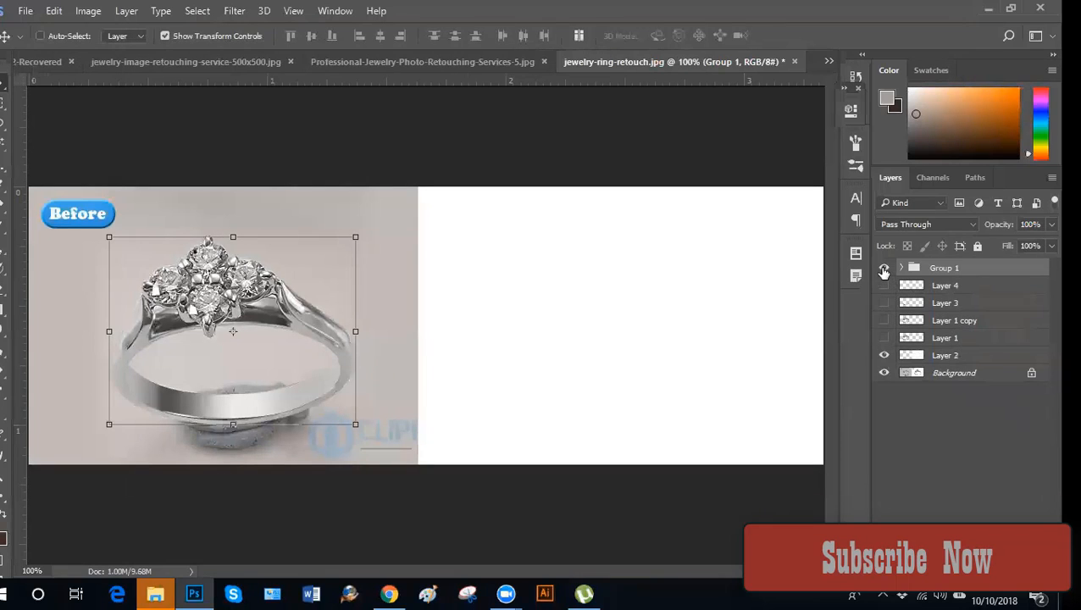
Hide Group 1 to examine the original ring up close, and show the group again for a before-and-after comparison.
click(884, 269)
key(ctrl+plus)
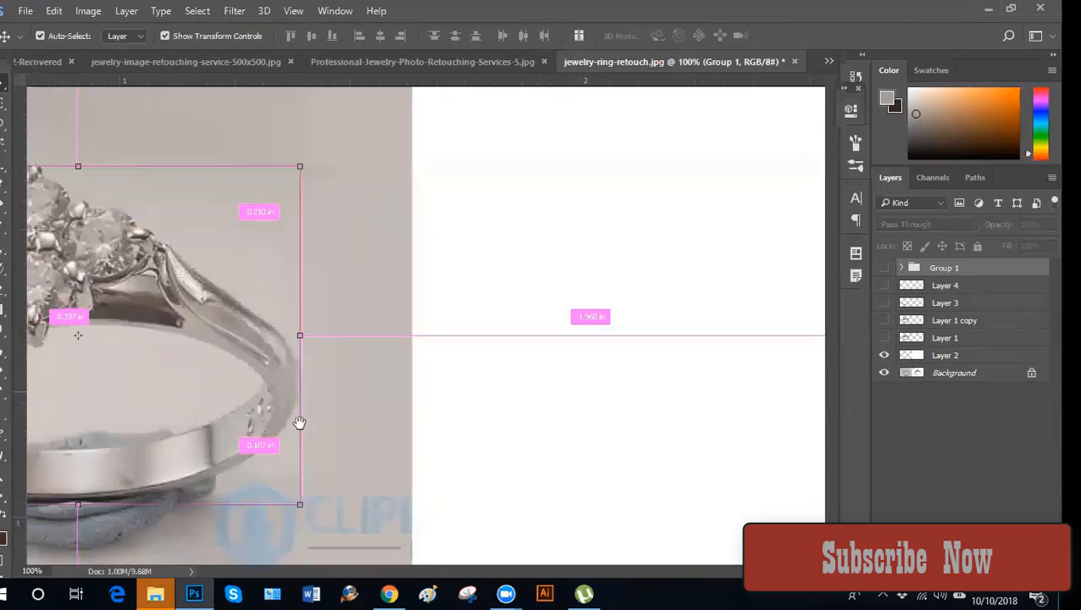
drag(299, 424, 550, 405)
key(ctrl+minus)
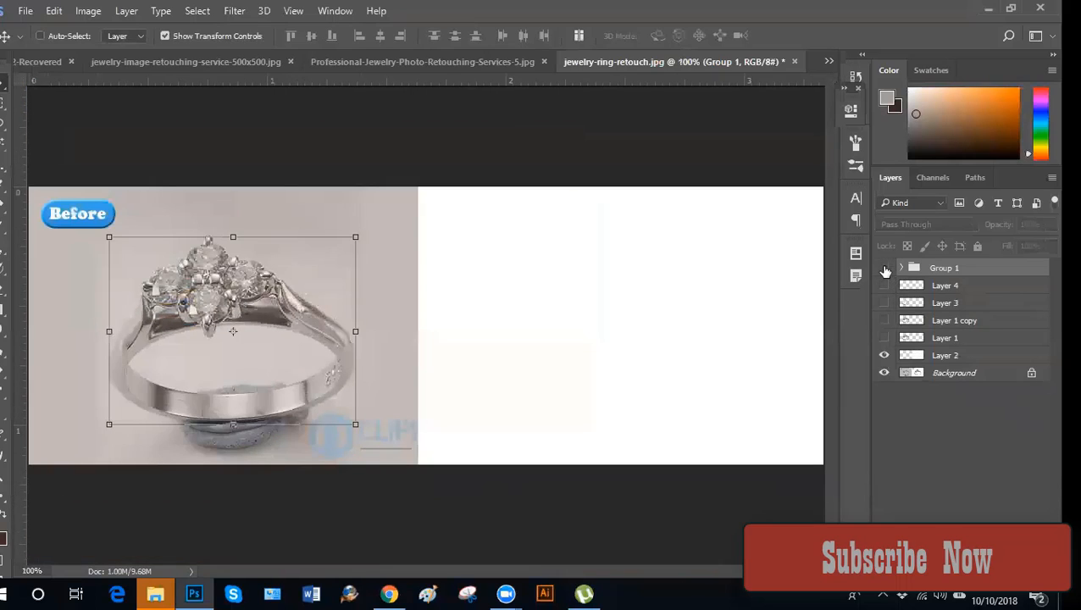
click(884, 269)
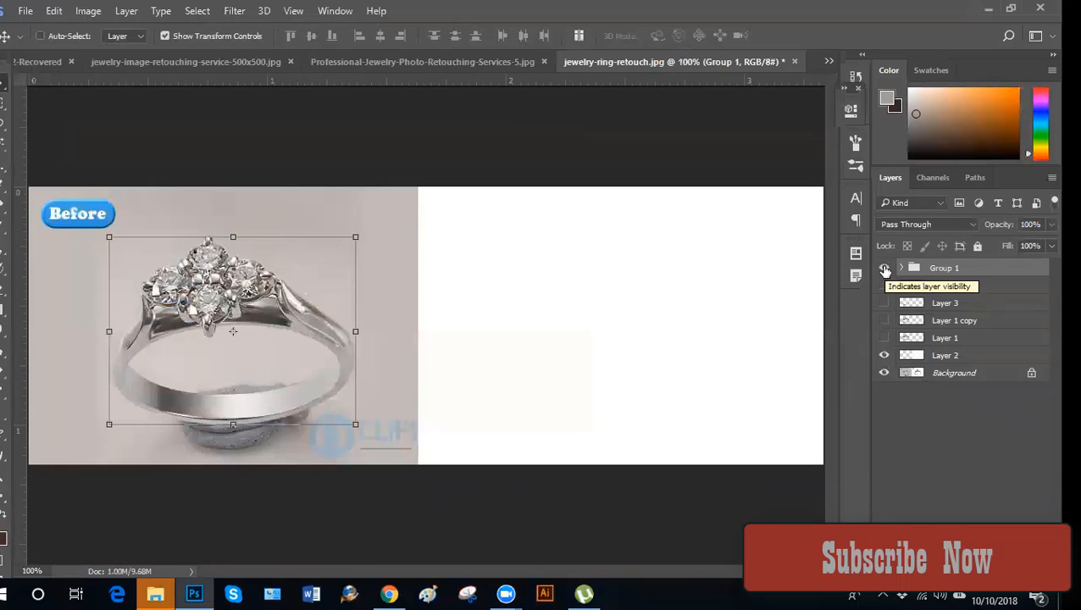
Stretch the white Layer 2 back to the canvas's left edge so it covers the original photo.
click(922, 360)
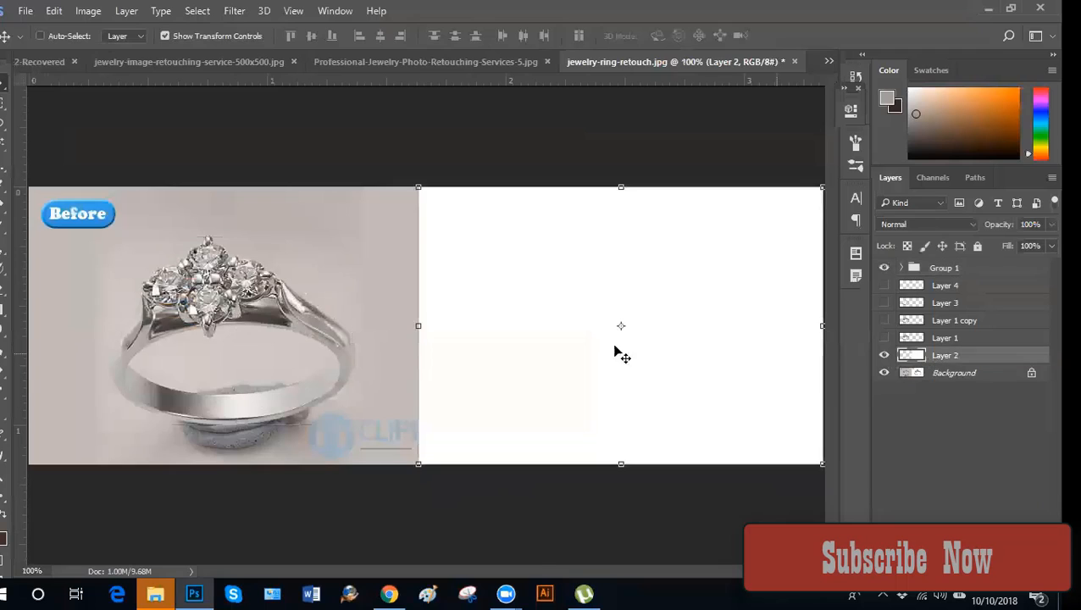
drag(404, 327, 26, 351)
key(Return)
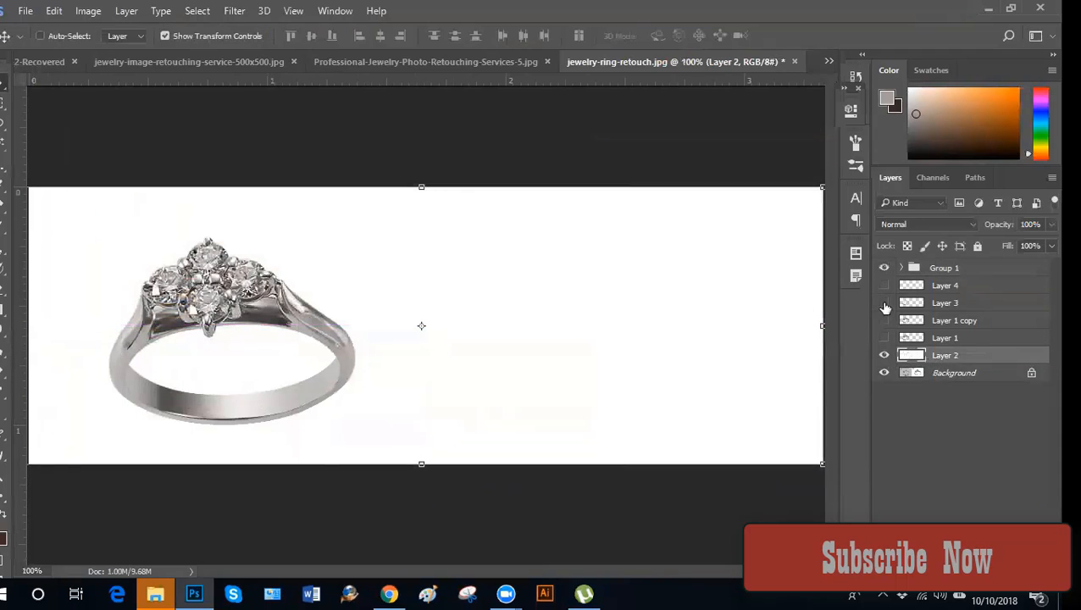
Show Layer 1 and toggle Group 1's visibility to compare the unretouched cutout with the retouched ring on white.
click(884, 338)
click(883, 269)
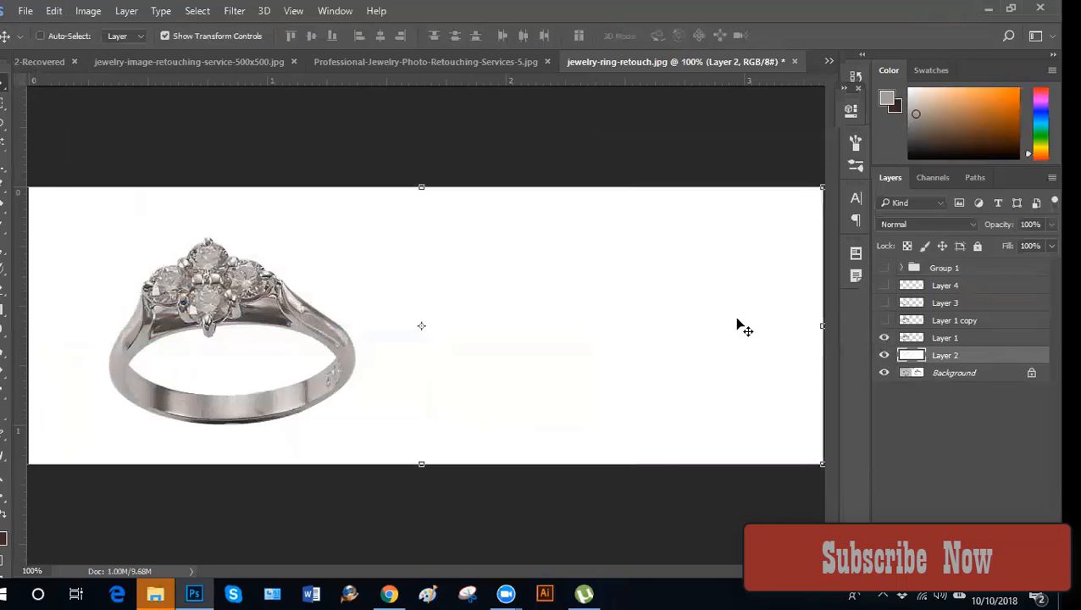
key(ctrl+plus)
drag(375, 421, 698, 425)
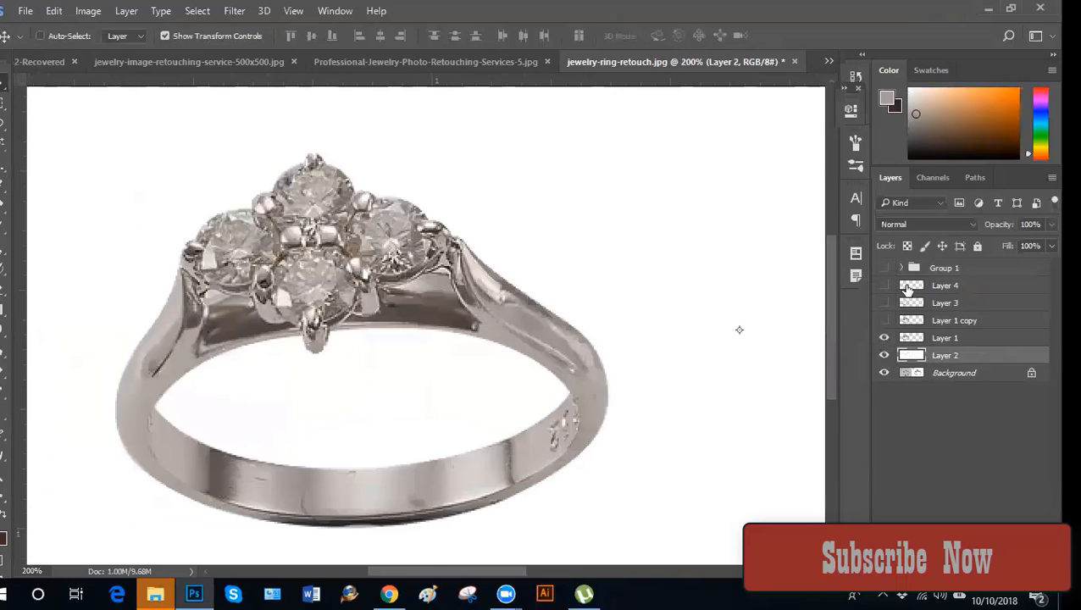
click(884, 270)
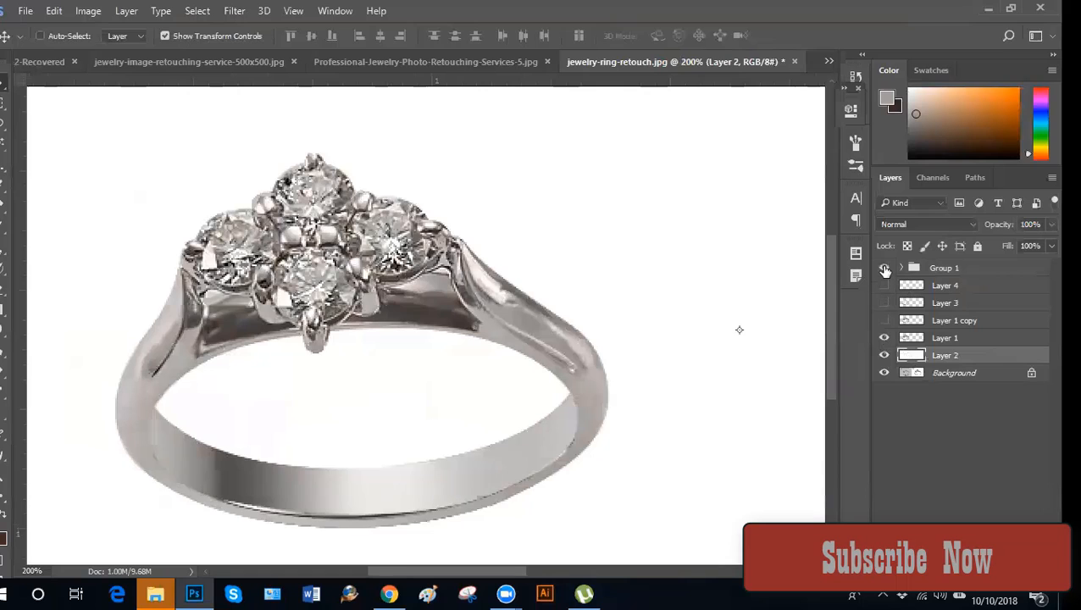
click(884, 269)
click(884, 269)
click(883, 269)
key(ctrl+minus)
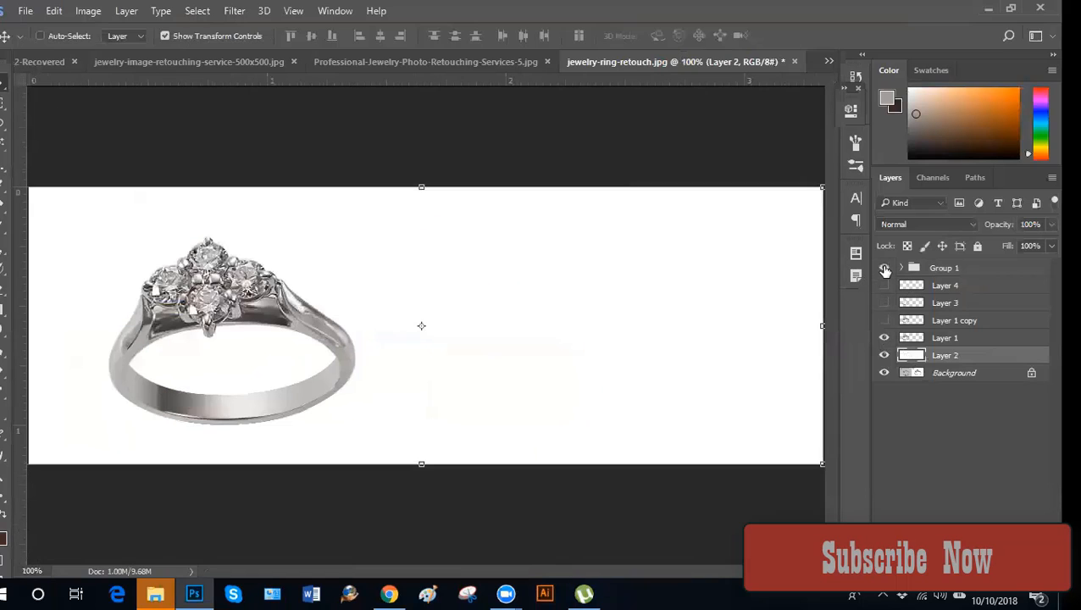
Compare the whole ring with and without Group 1 again at 200%, leaving the group visible.
key(ctrl+plus)
drag(339, 391, 621, 376)
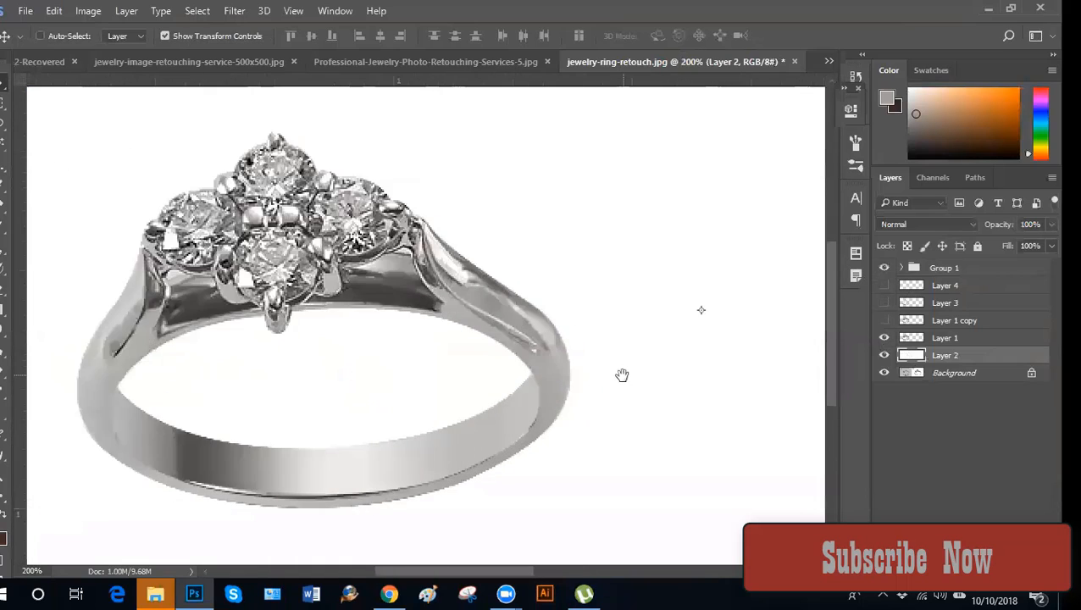
click(884, 269)
click(883, 269)
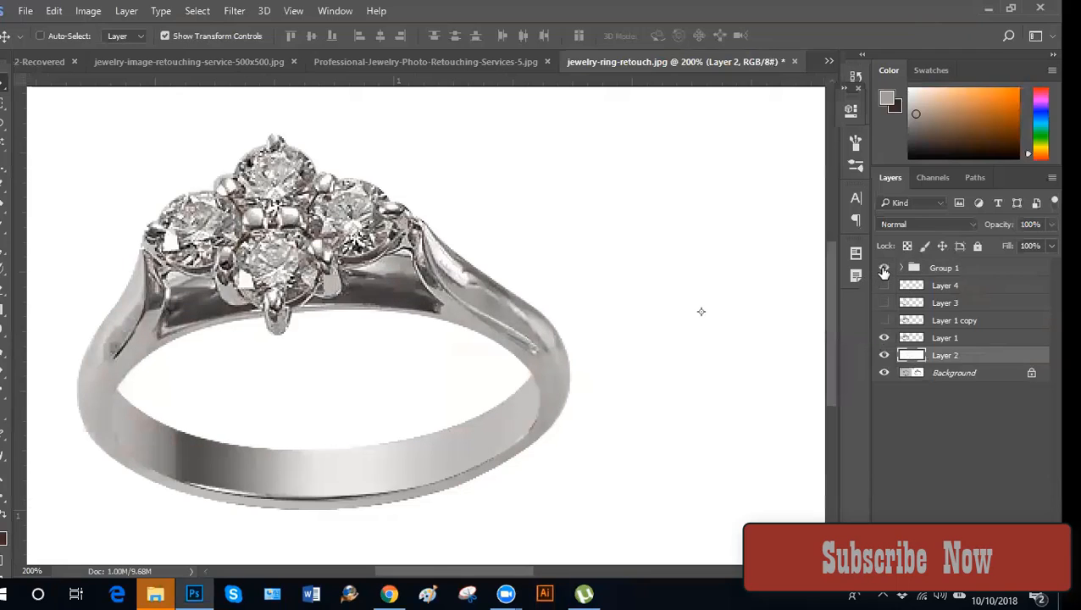
click(883, 269)
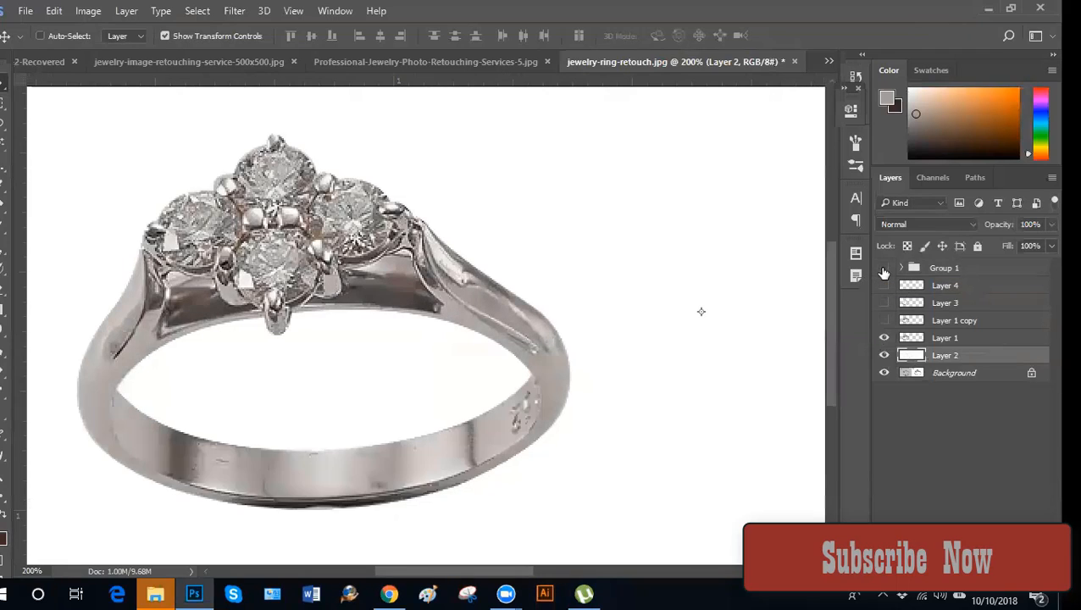
click(883, 269)
click(884, 269)
click(884, 269)
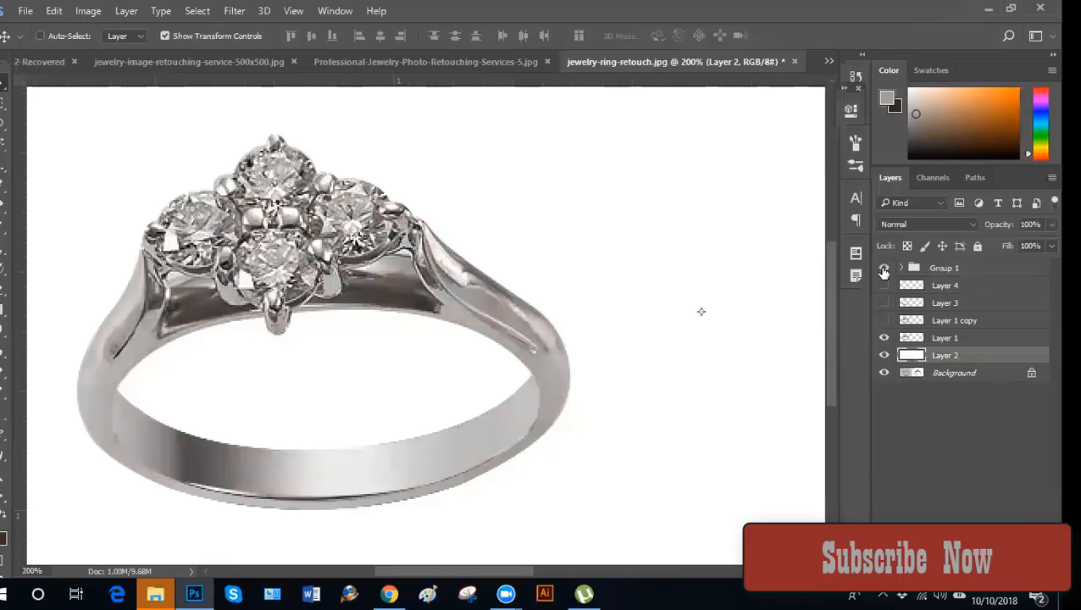
Ready the Rectangular Marquee tool for selecting an area of the ring image at 100% magnification.
click(4, 104)
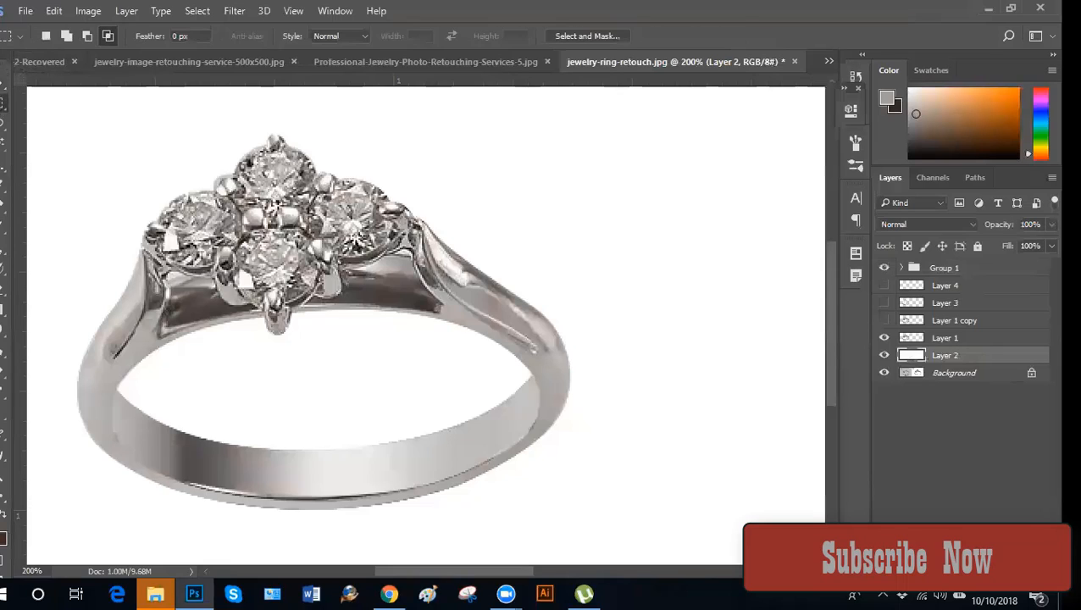
key(v)
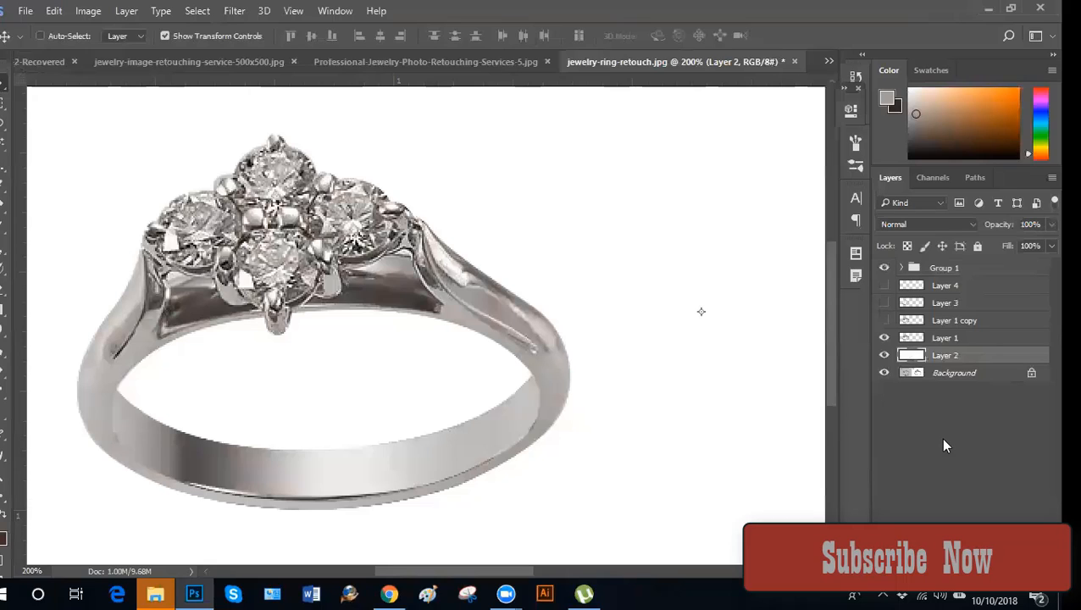
key(ctrl+minus)
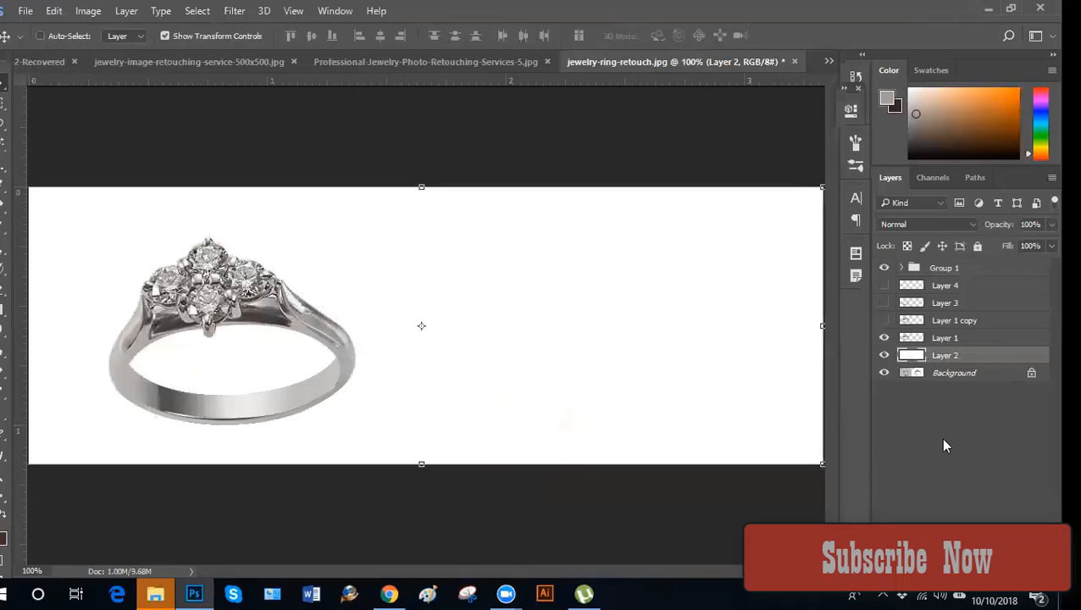
click(2, 104)
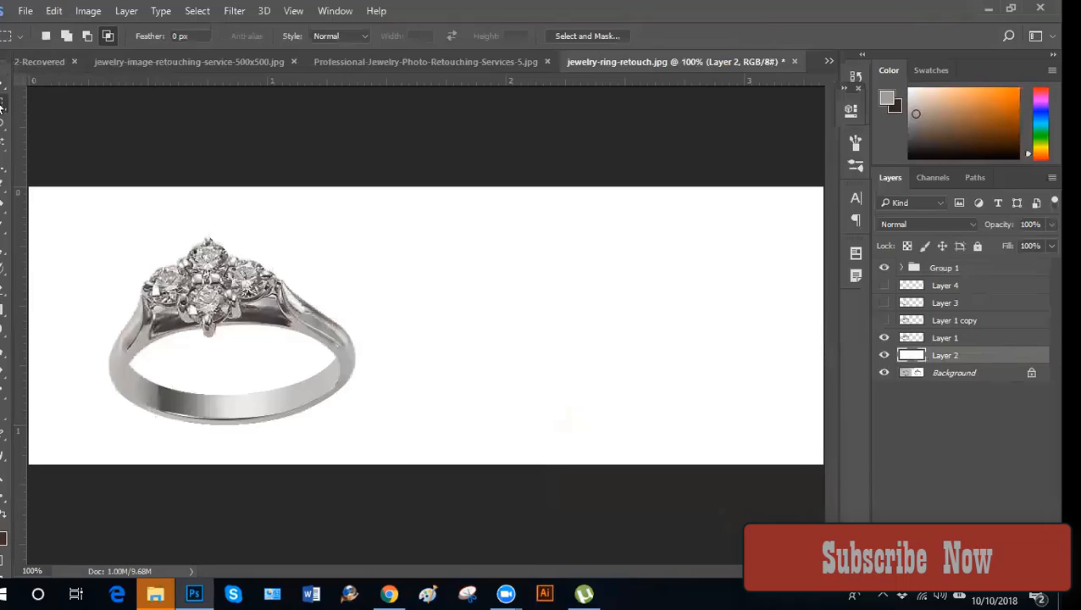